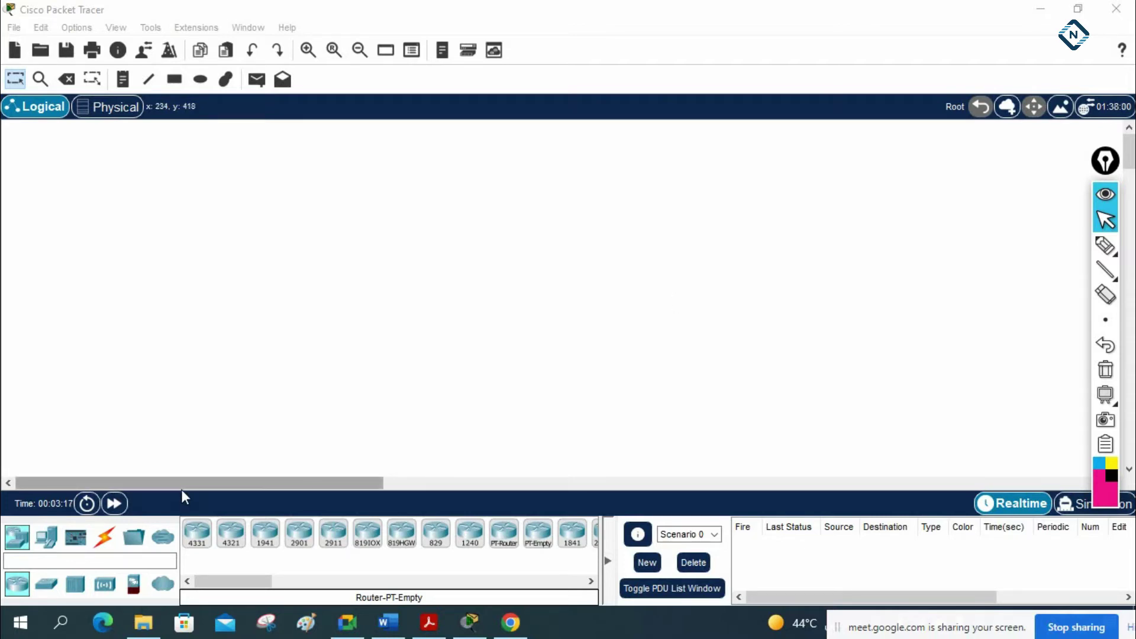
# - Place a 3560-24PS multilayer switch in the workspace and a 2811 router to its right
pyautogui.click(53, 585)
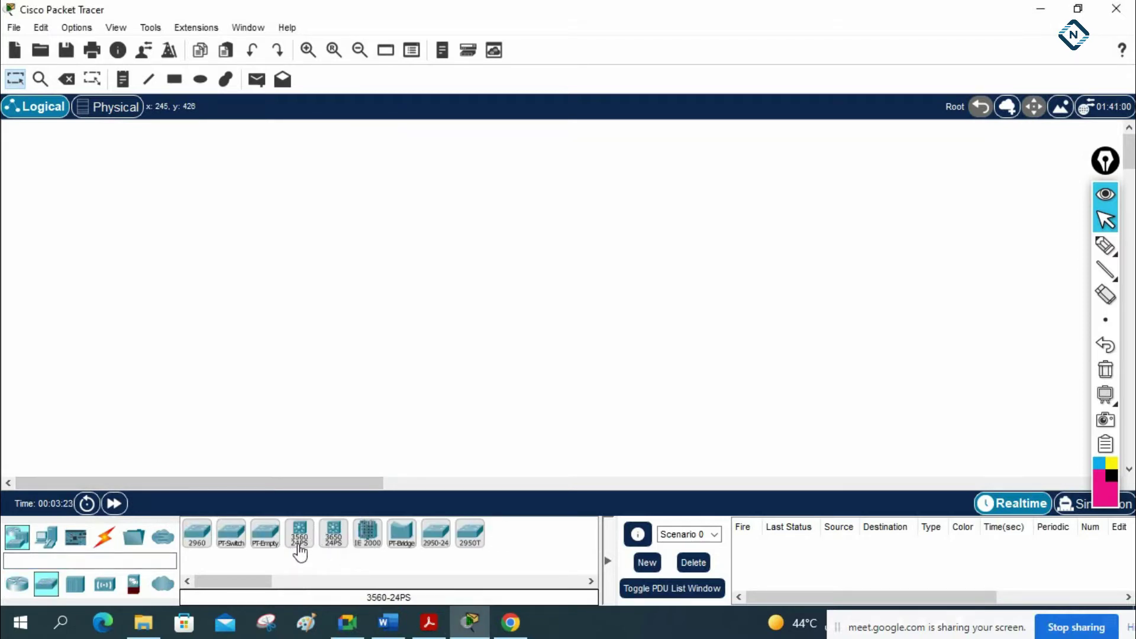
pyautogui.moveTo(300, 552); pyautogui.dragTo(362, 195)
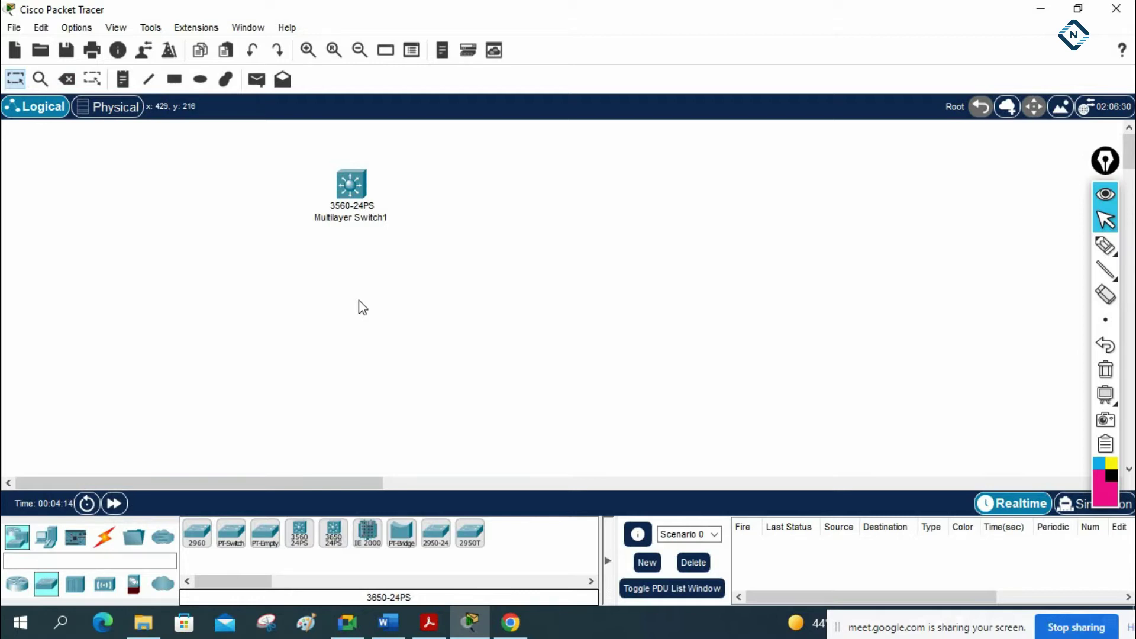
pyautogui.click(20, 587)
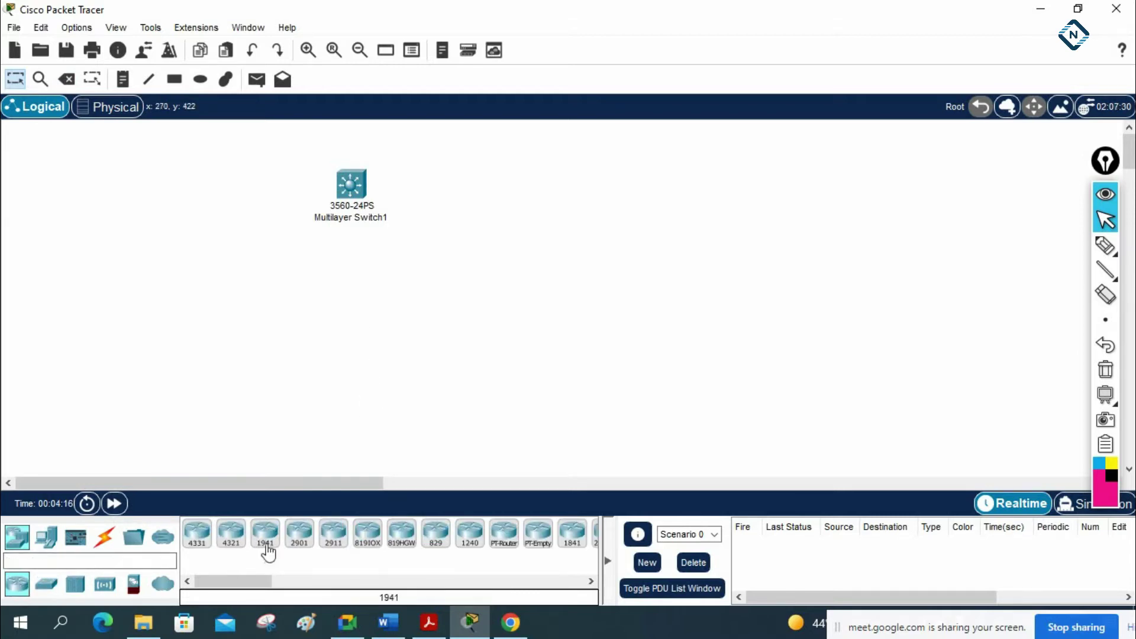
pyautogui.moveTo(249, 582); pyautogui.dragTo(320, 586)
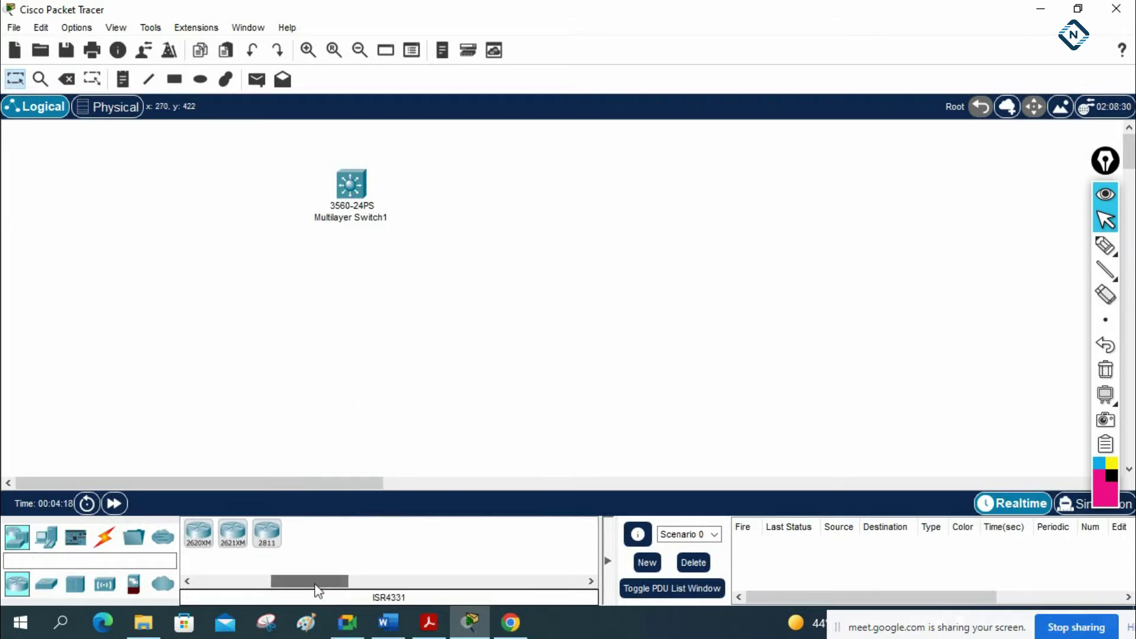
pyautogui.moveTo(267, 534)
pyautogui.mouseDown()
pyautogui.moveTo(524, 290)
pyautogui.moveTo(519, 176)
pyautogui.moveTo(537, 152)
pyautogui.mouseUp()
# - Rename the 2811 router as ISP
pyautogui.click(536, 178)
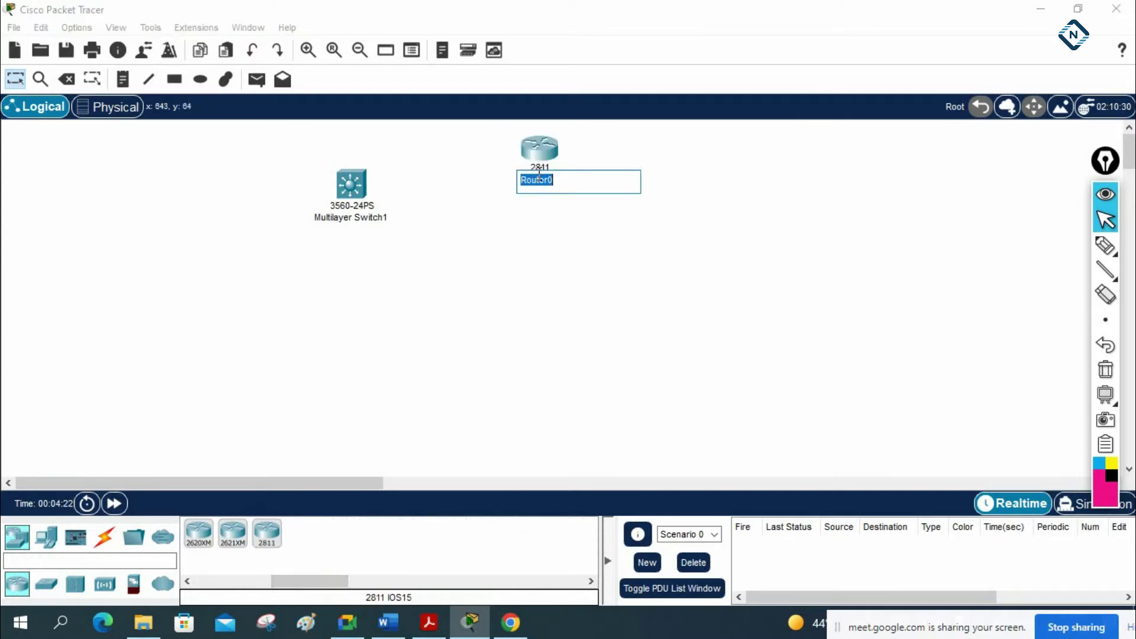
pyautogui.write('IS')
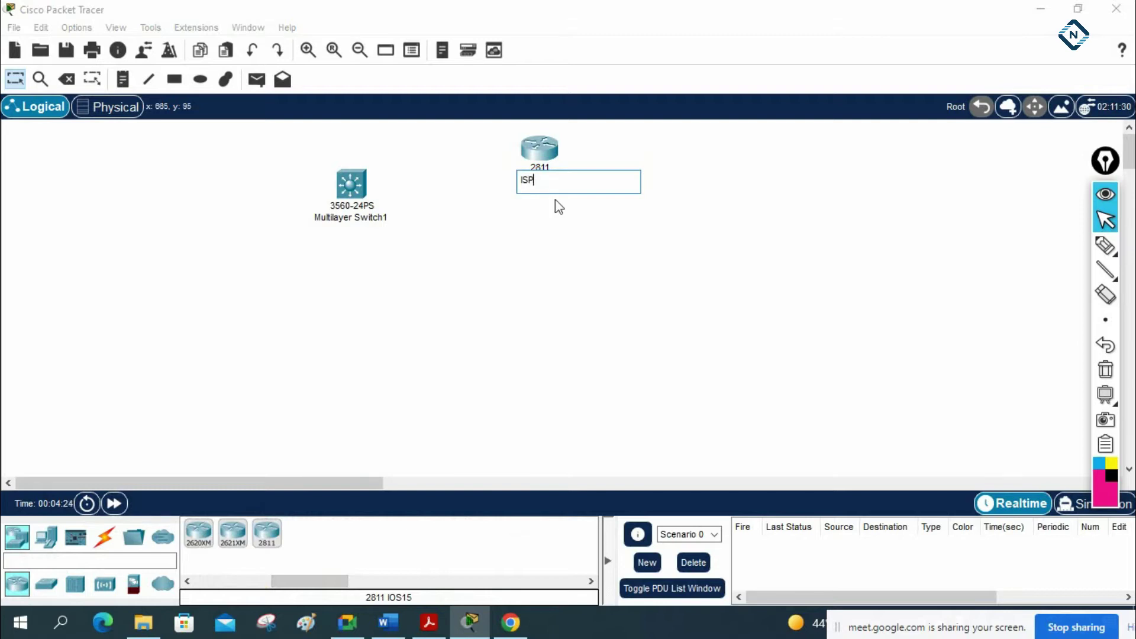
pyautogui.write('P')
pyautogui.press('Return')
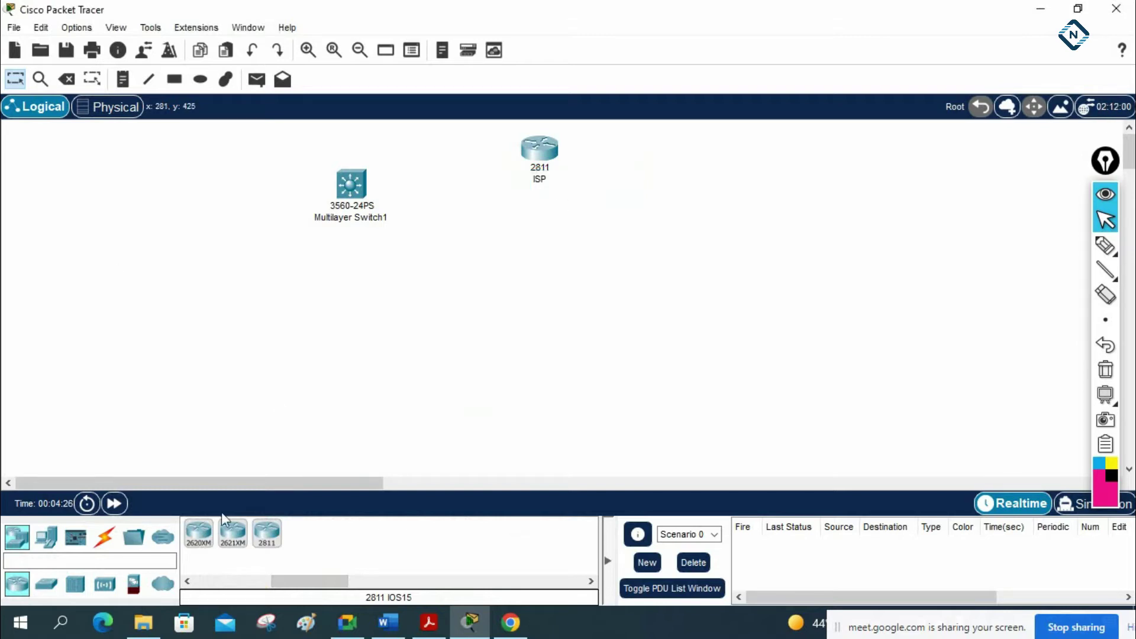
# - Connect the multilayer switch to the 2811 router using the automatically chosen connection type
pyautogui.click(104, 537)
pyautogui.click(197, 534)
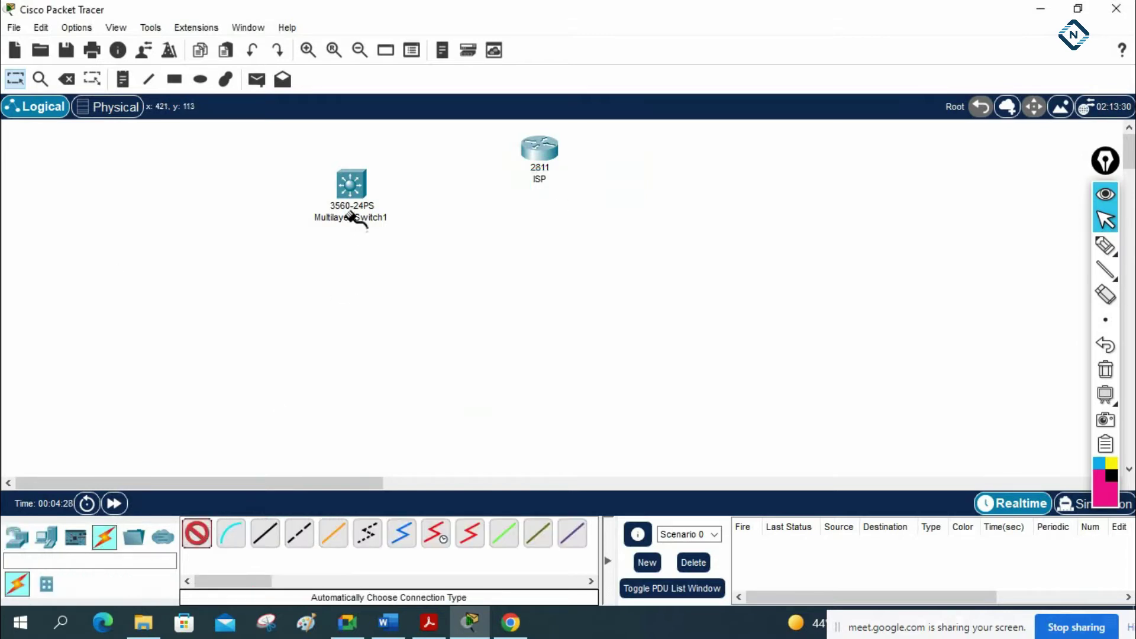
pyautogui.click(354, 192)
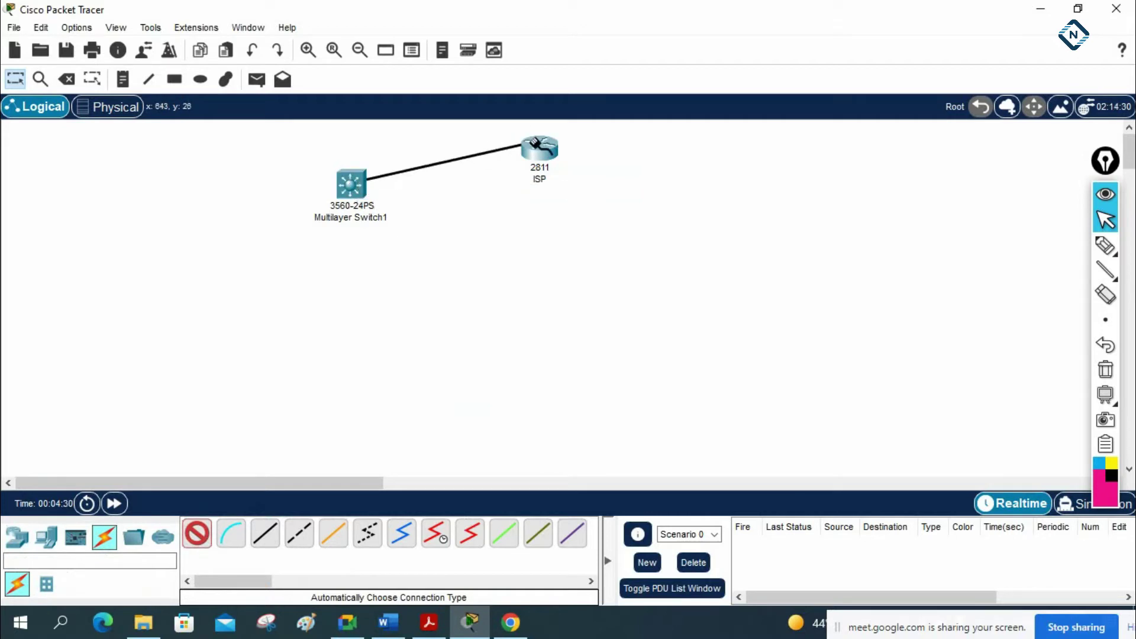
pyautogui.click(540, 151)
# - Reposition the router and the multilayer switch so they sit farther apart and roughly level near the top of the workspace
pyautogui.moveTo(540, 151); pyautogui.dragTo(582, 152)
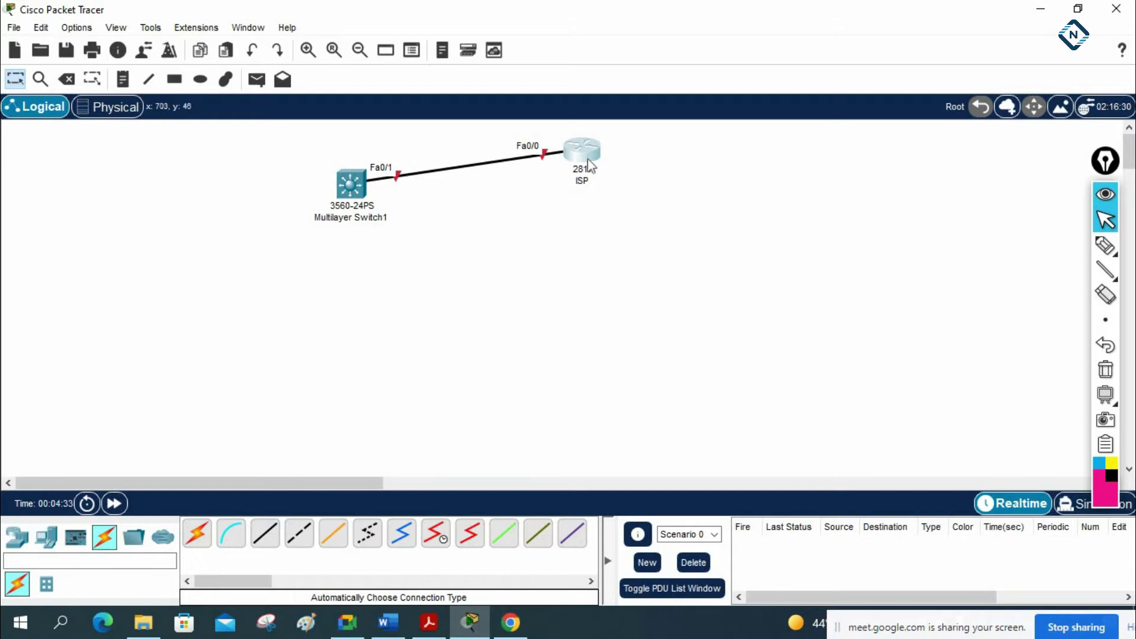
pyautogui.moveTo(585, 149); pyautogui.dragTo(598, 157)
pyautogui.moveTo(352, 186); pyautogui.dragTo(356, 156)
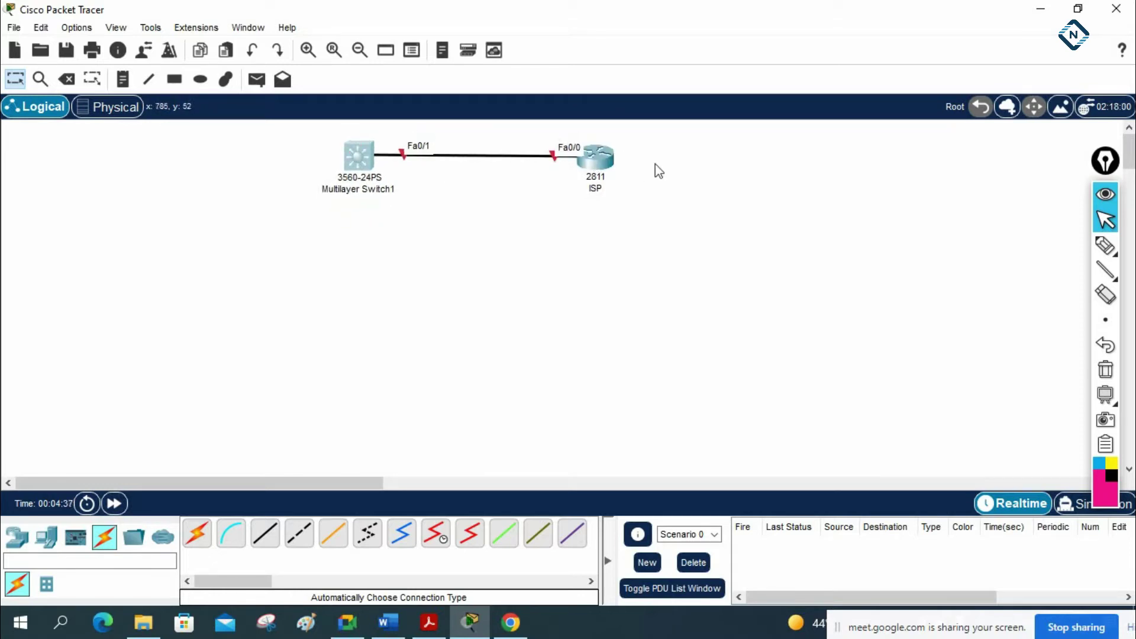
pyautogui.click(611, 161)
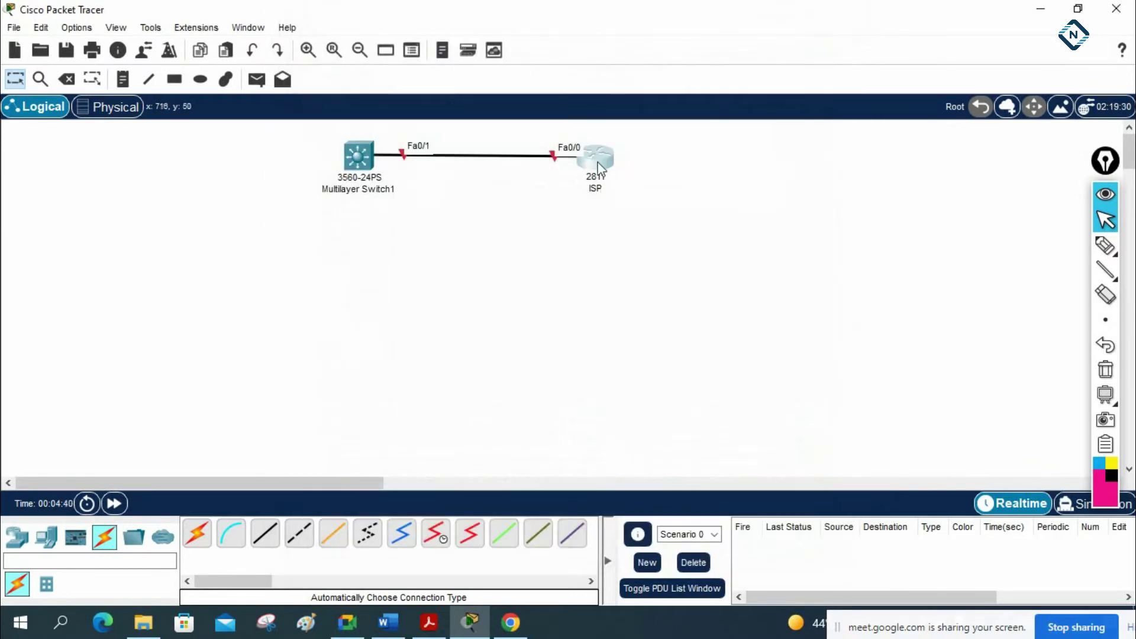
pyautogui.moveTo(602, 163); pyautogui.dragTo(631, 157)
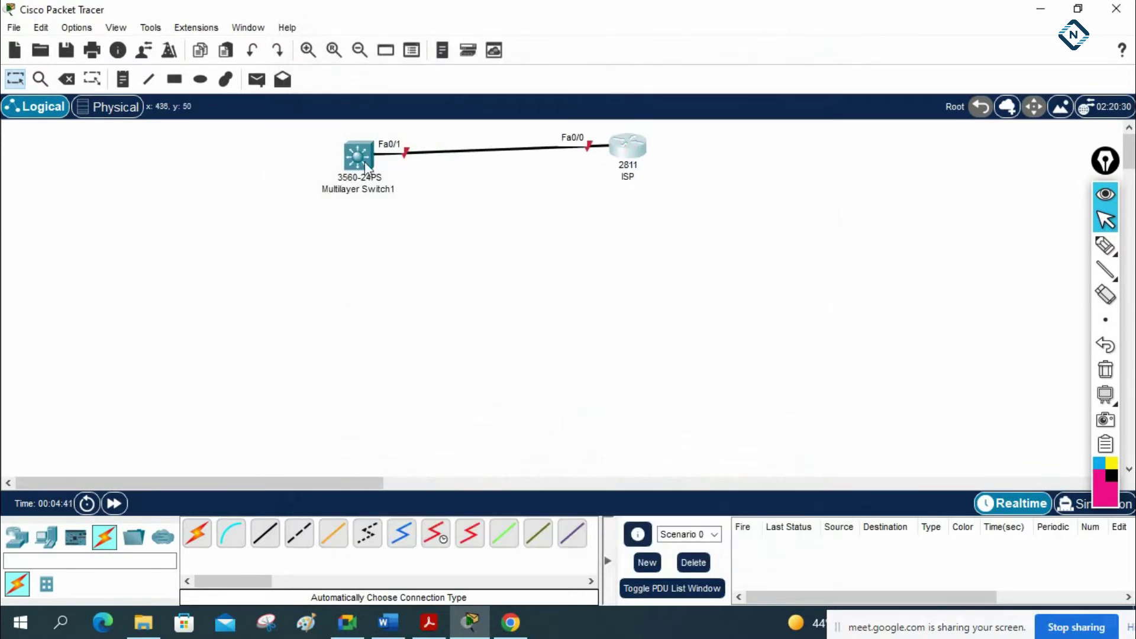
pyautogui.moveTo(364, 162); pyautogui.dragTo(355, 161)
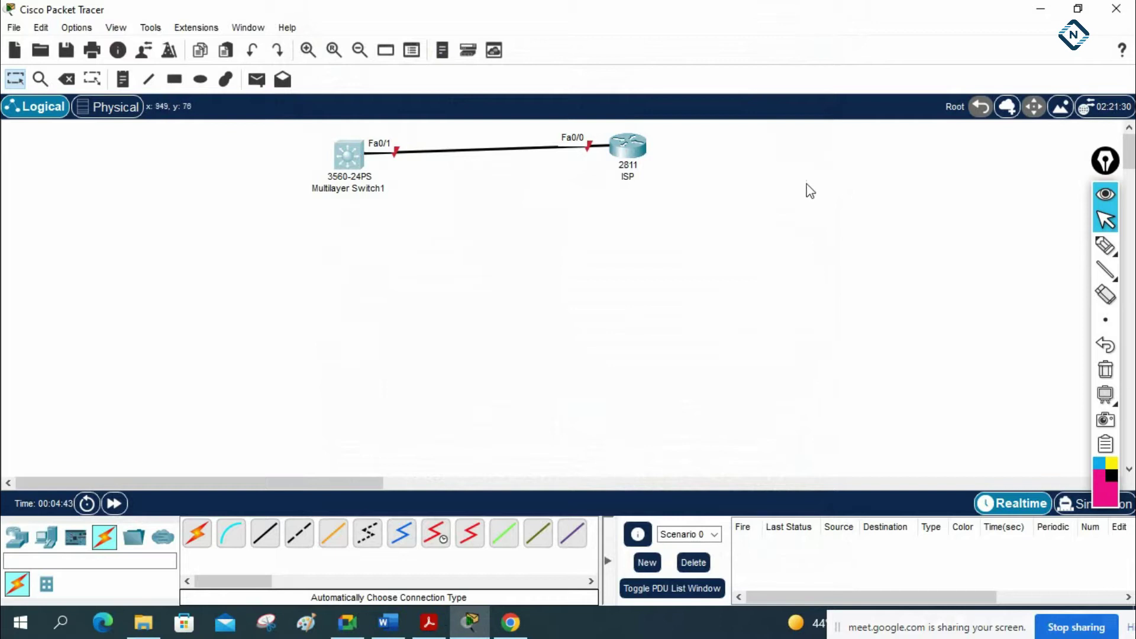
pyautogui.moveTo(640, 155); pyautogui.dragTo(608, 155)
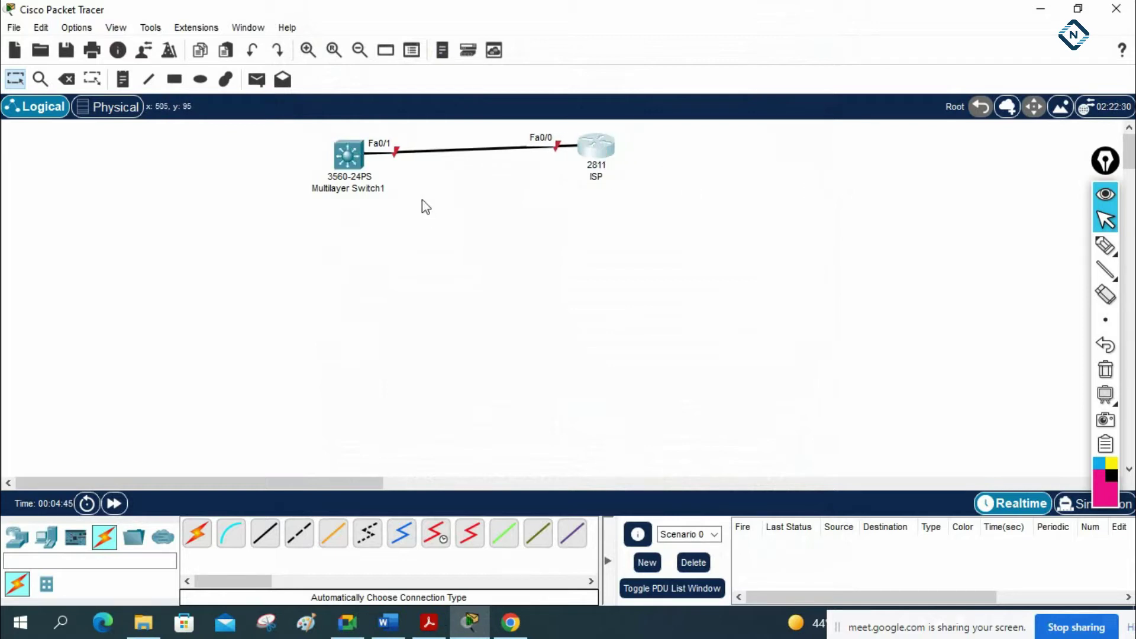
# - Add the text notes 200.1.1.1 below the switch's Fa0/1 port and 200.1.1.2 below the router's Fa0/0 port
pyautogui.click(116, 82)
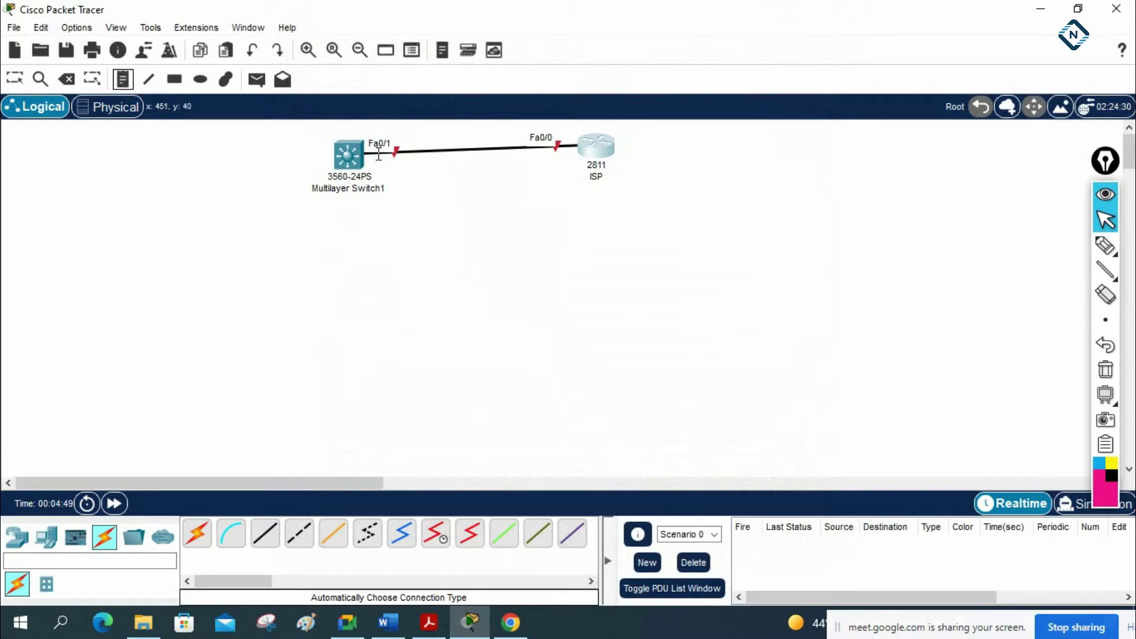
pyautogui.click(393, 171)
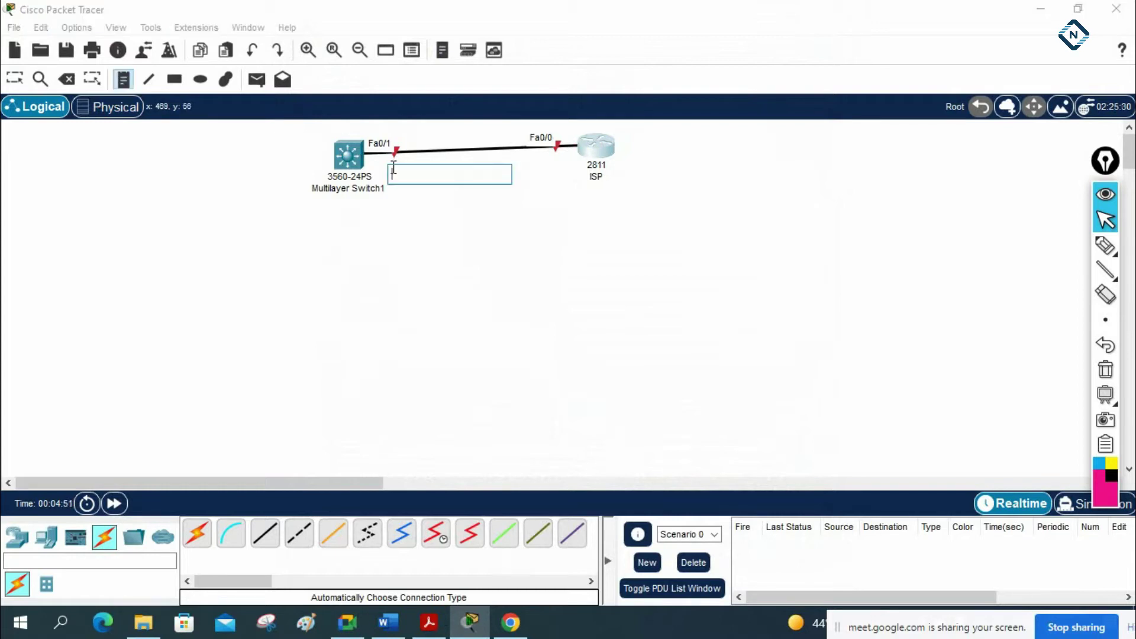
pyautogui.write('200.1.1.1')
pyautogui.click(514, 314)
pyautogui.click(540, 160)
pyautogui.write('2')
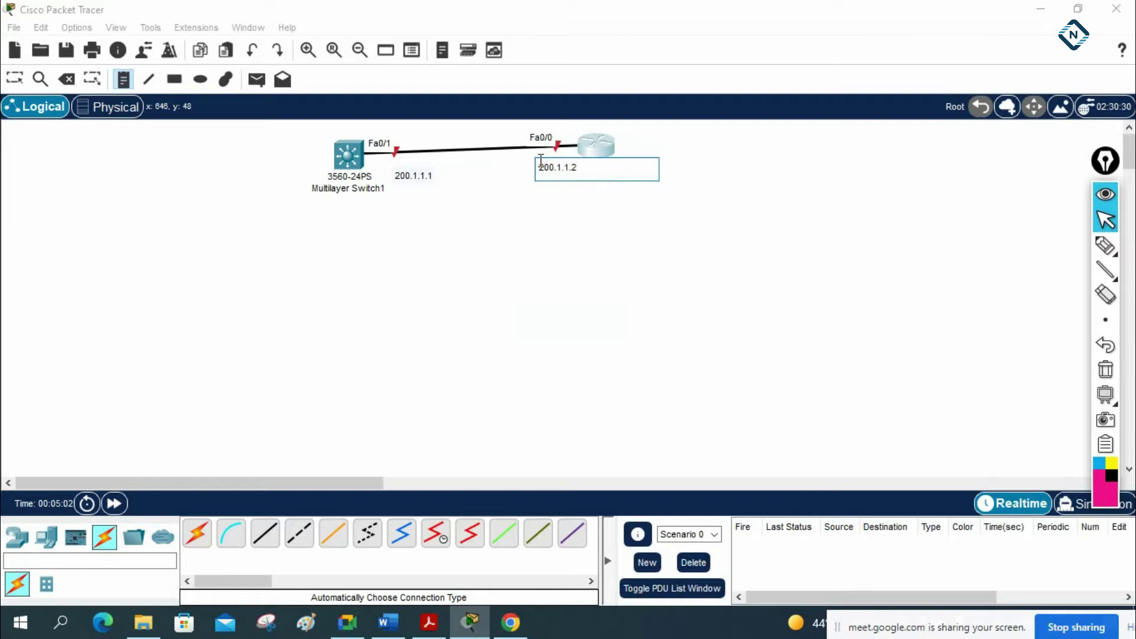
pyautogui.click(534, 374)
pyautogui.click(15, 78)
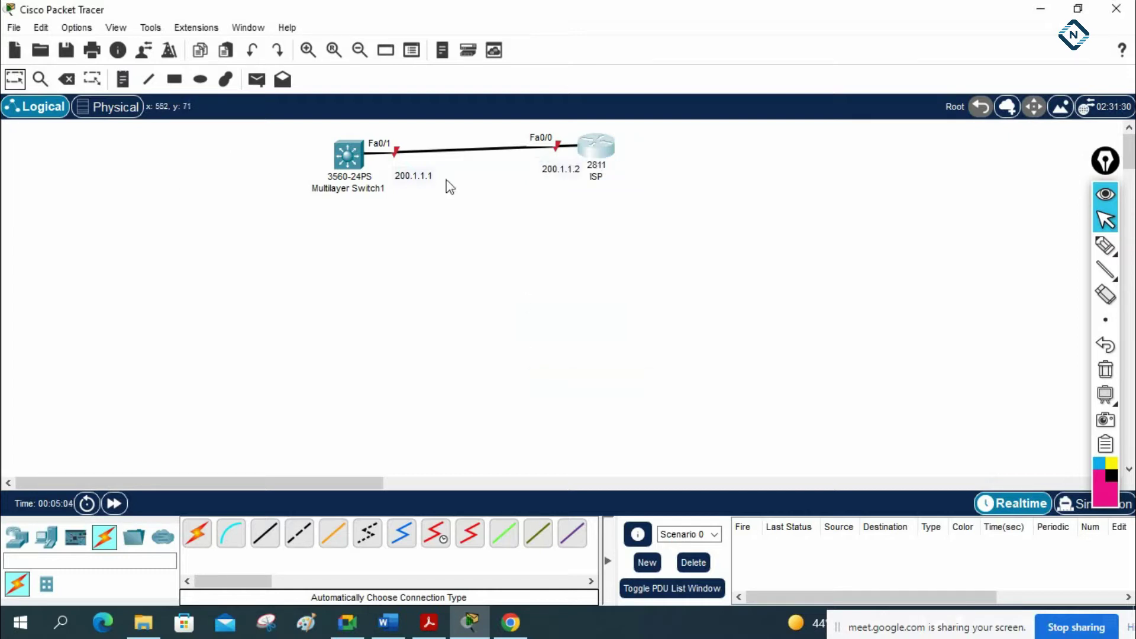
# - Rename the 2811 router as HO_Router
pyautogui.click(596, 175)
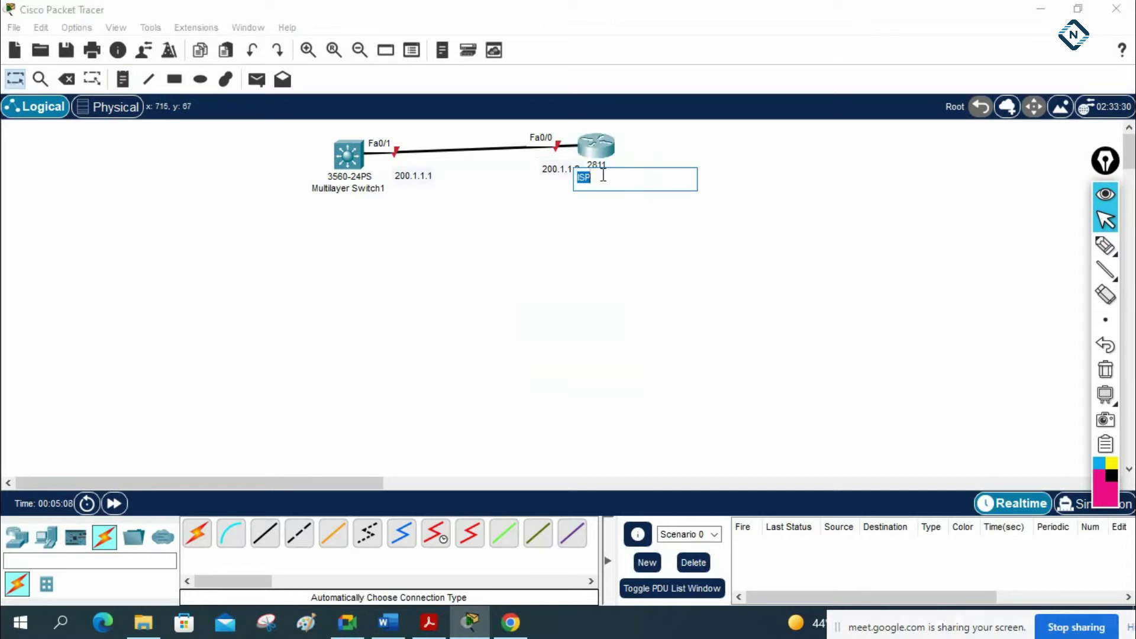
pyautogui.write('HO_Router')
pyautogui.click(645, 249)
# - Move the 200.1.1.2 note clear of the router's name and align the router and switch so their link runs nearly horizontal
pyautogui.moveTo(561, 176); pyautogui.dragTo(541, 169)
pyautogui.moveTo(601, 148); pyautogui.dragTo(590, 146)
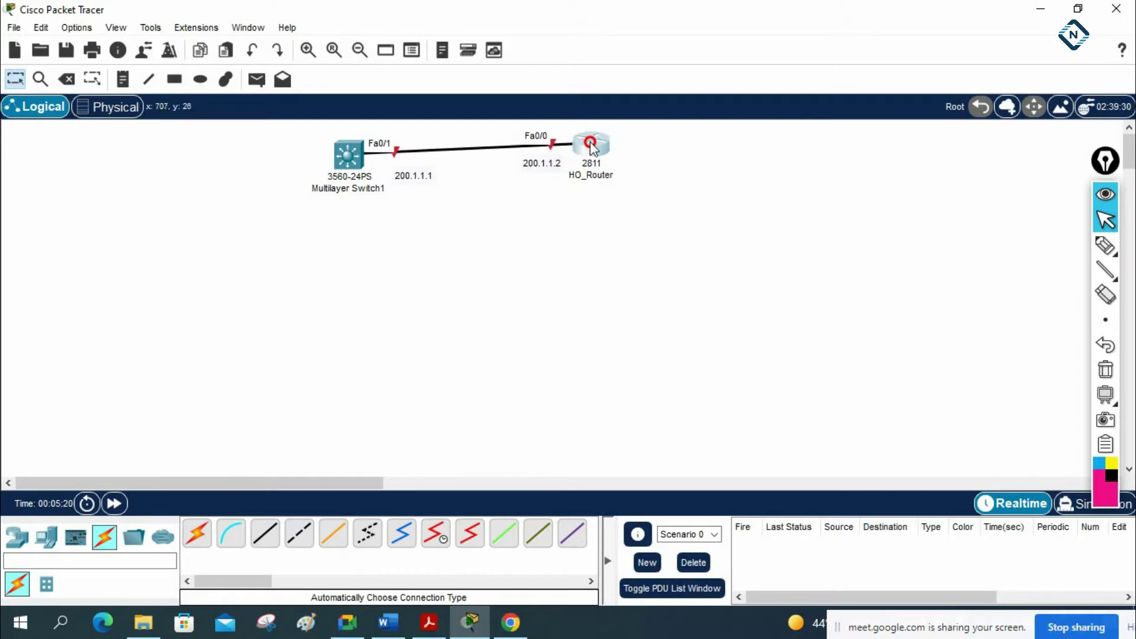
pyautogui.click(347, 156)
pyautogui.moveTo(346, 155); pyautogui.dragTo(350, 149)
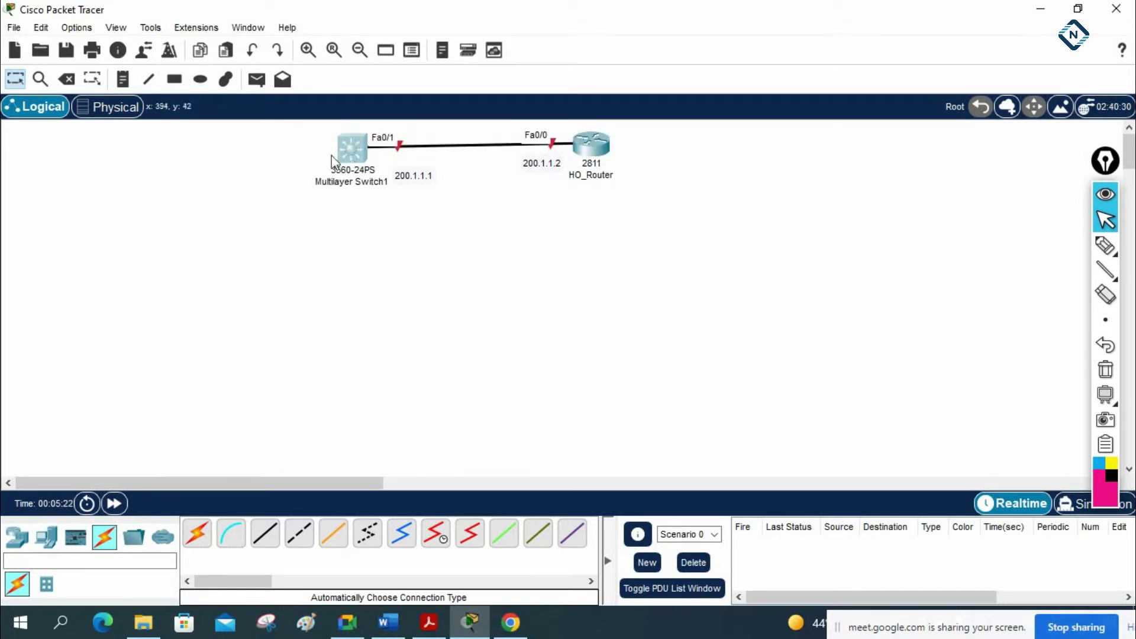
# - Place four laptops in a column to the left of and below the multilayer switch
pyautogui.click(46, 536)
pyautogui.click(230, 533)
pyautogui.click(245, 137)
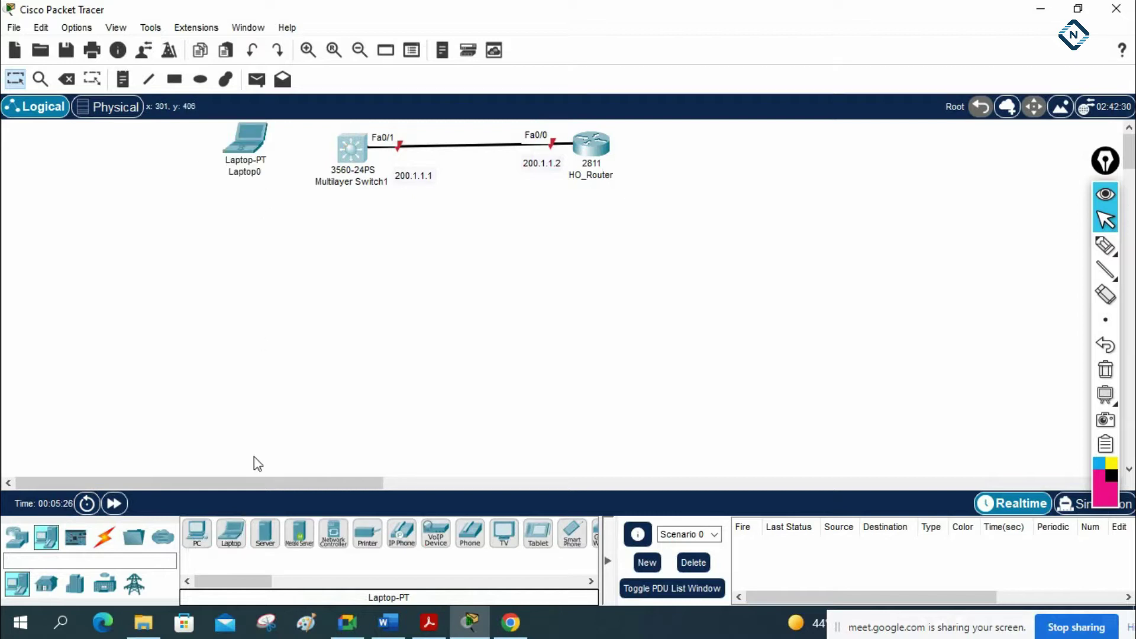
pyautogui.keyDown('ctrl'); pyautogui.click(231, 534); pyautogui.keyUp('ctrl')
pyautogui.click(254, 204)
pyautogui.click(275, 268)
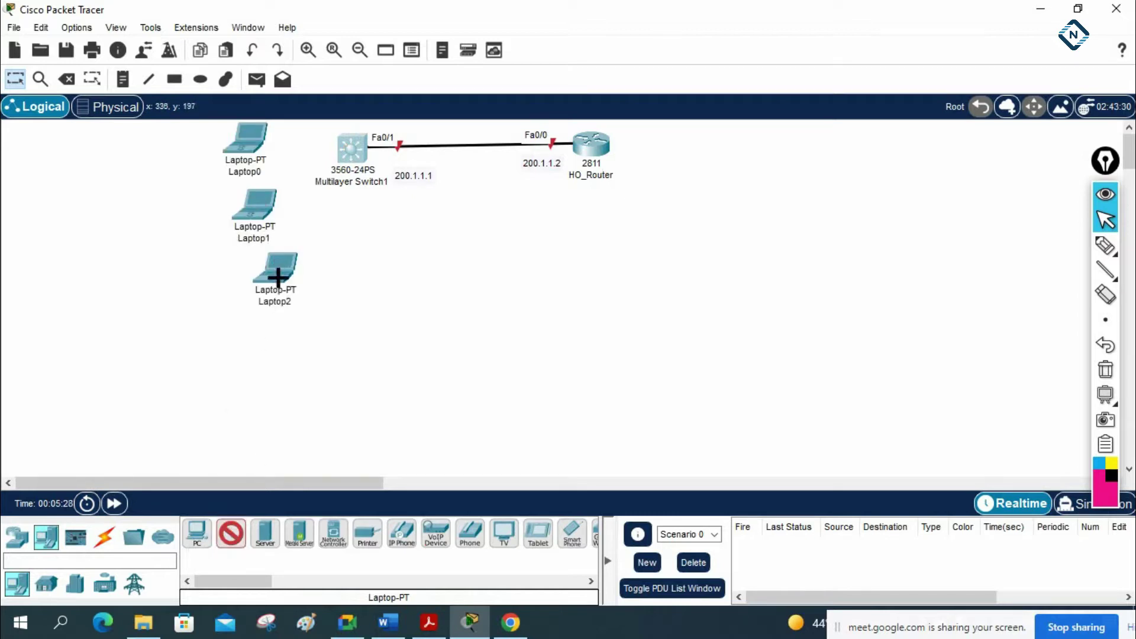
pyautogui.click(293, 324)
pyautogui.press('Escape')
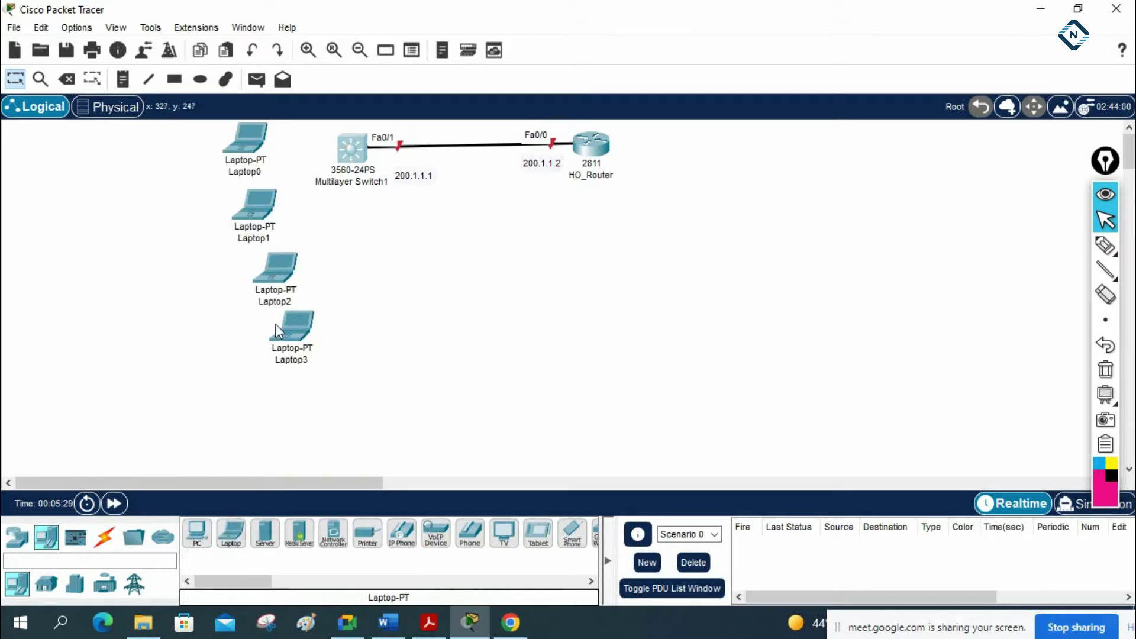
# - Connect Laptop0, Laptop1, Laptop2 and Laptop3 to the multilayer switch using automatically chosen connections
pyautogui.click(105, 537)
pyautogui.click(197, 534)
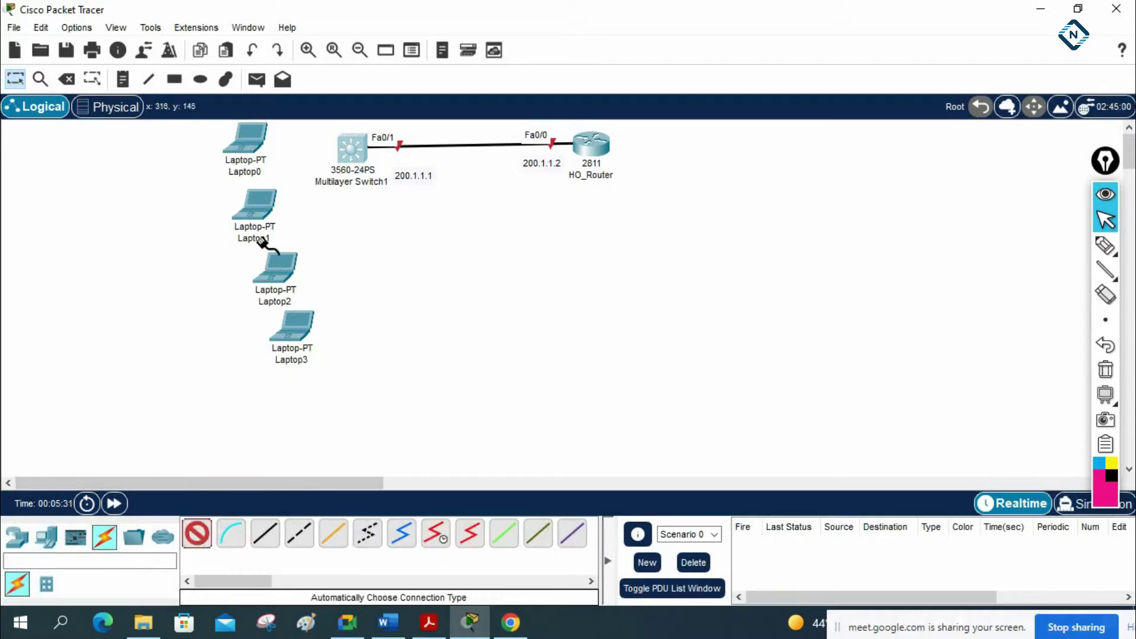
pyautogui.click(260, 131)
pyautogui.click(351, 147)
pyautogui.click(199, 534)
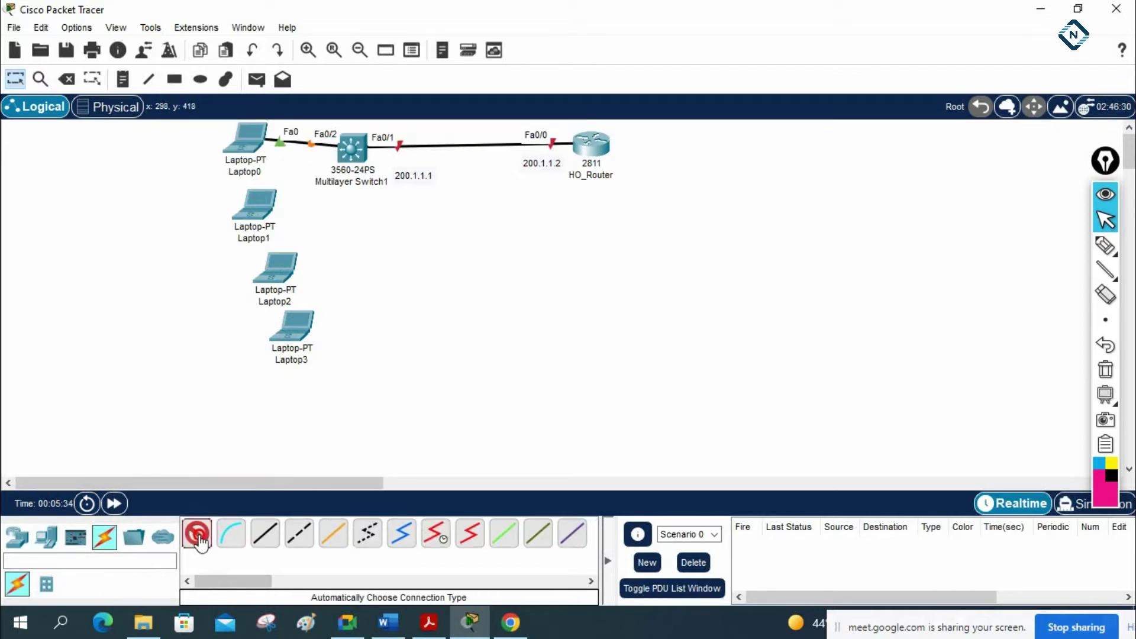
pyautogui.click(263, 202)
pyautogui.click(350, 157)
pyautogui.click(286, 271)
pyautogui.click(362, 163)
pyautogui.click(299, 327)
pyautogui.click(365, 157)
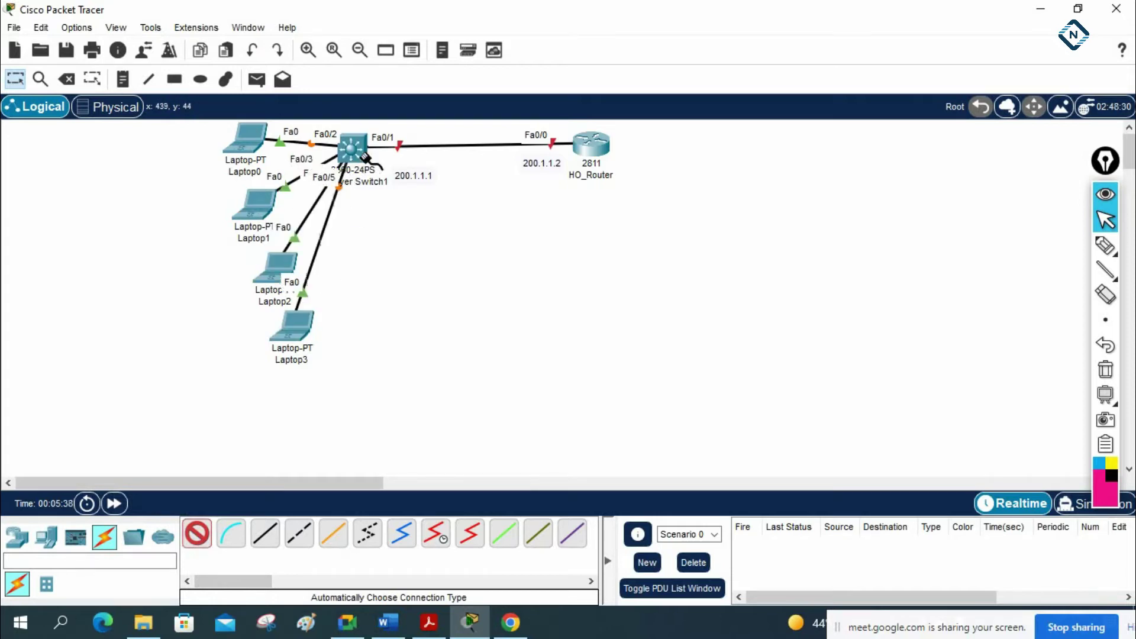
pyautogui.press('Escape')
# - Move the 200.1.1.1 and 200.1.1.2 notes closer to the link between the switch and the router
pyautogui.moveTo(414, 176)
pyautogui.mouseDown()
pyautogui.moveTo(401, 166)
pyautogui.moveTo(414, 120)
pyautogui.moveTo(396, 126)
pyautogui.moveTo(412, 170)
pyautogui.mouseUp()
pyautogui.moveTo(541, 168); pyautogui.dragTo(531, 168)
pyautogui.moveTo(410, 172); pyautogui.dragTo(404, 168)
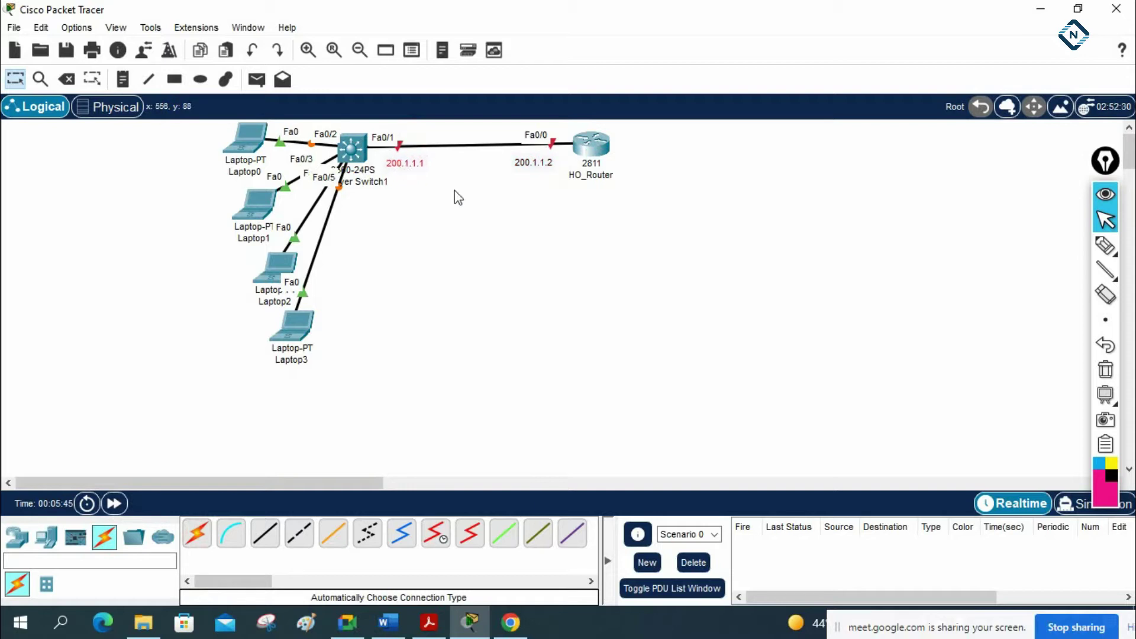
# - Mark the switch-to-router link and the area right of HO_Router with freehand pen strokes, and clear all annotations
pyautogui.click(1104, 245)
pyautogui.moveTo(373, 149)
pyautogui.mouseDown()
pyautogui.moveTo(488, 123)
pyautogui.moveTo(561, 134)
pyautogui.moveTo(574, 150)
pyautogui.moveTo(569, 164)
pyautogui.moveTo(498, 176)
pyautogui.moveTo(408, 173)
pyautogui.moveTo(369, 144)
pyautogui.mouseUp()
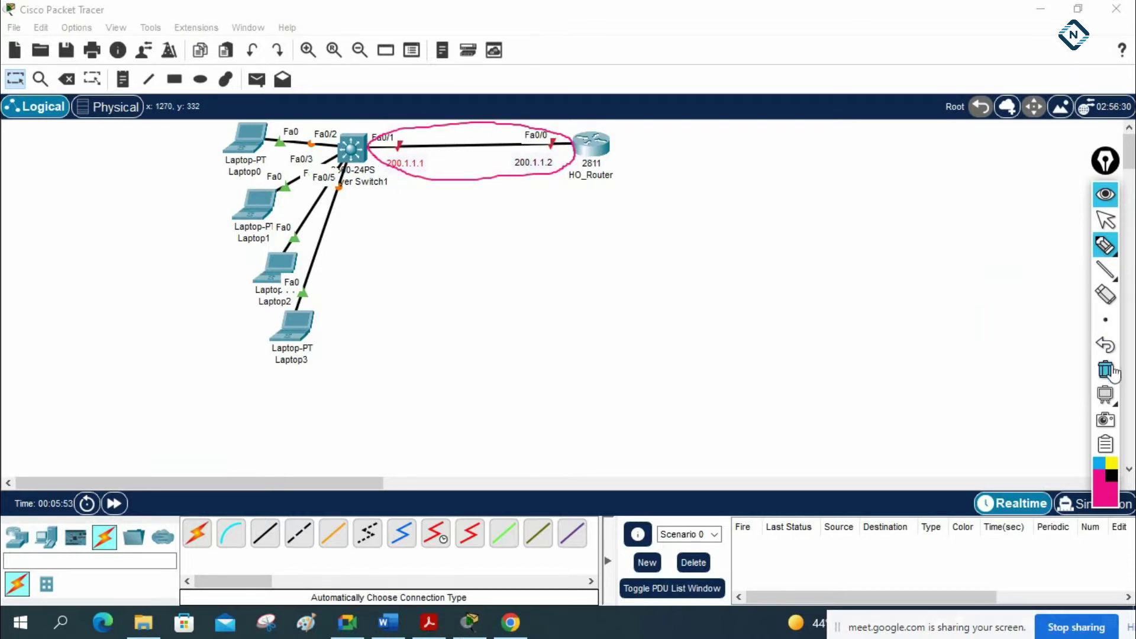
pyautogui.click(1104, 221)
pyautogui.moveTo(1109, 276)
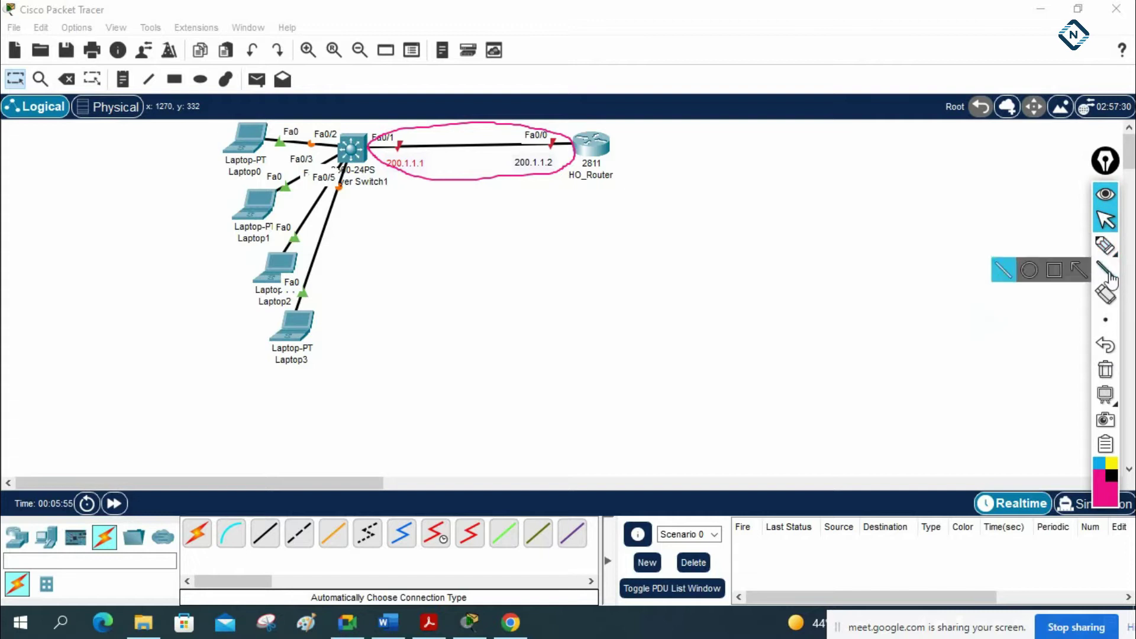
pyautogui.click(1105, 245)
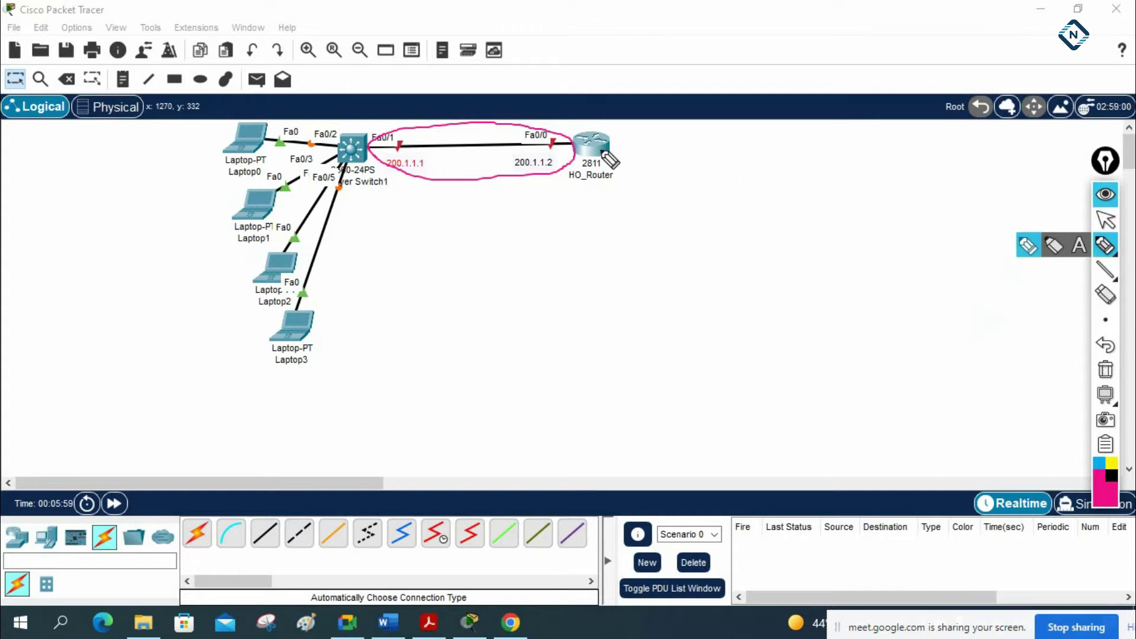
pyautogui.moveTo(609, 145)
pyautogui.mouseDown()
pyautogui.moveTo(667, 143)
pyautogui.moveTo(629, 163)
pyautogui.moveTo(643, 157)
pyautogui.mouseUp()
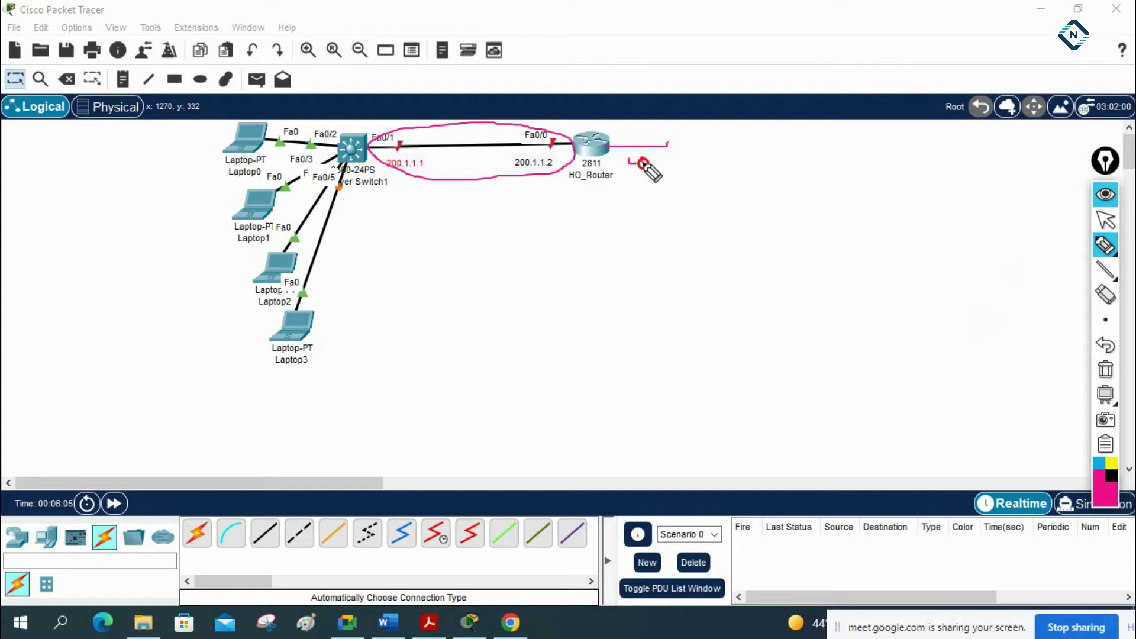
pyautogui.click(1112, 373)
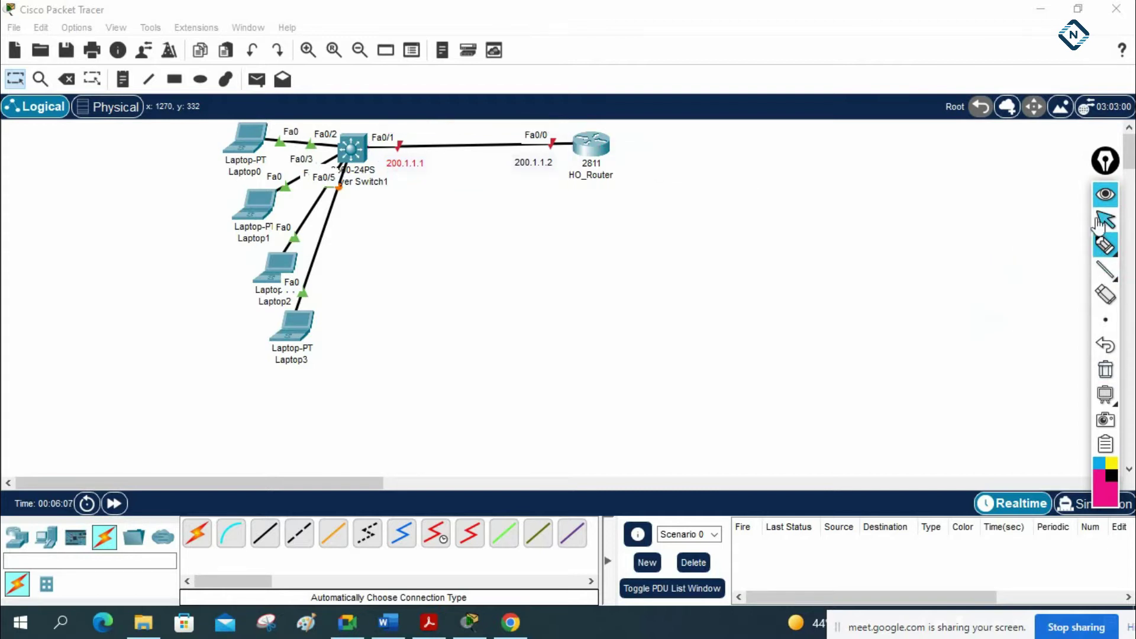
pyautogui.click(1105, 220)
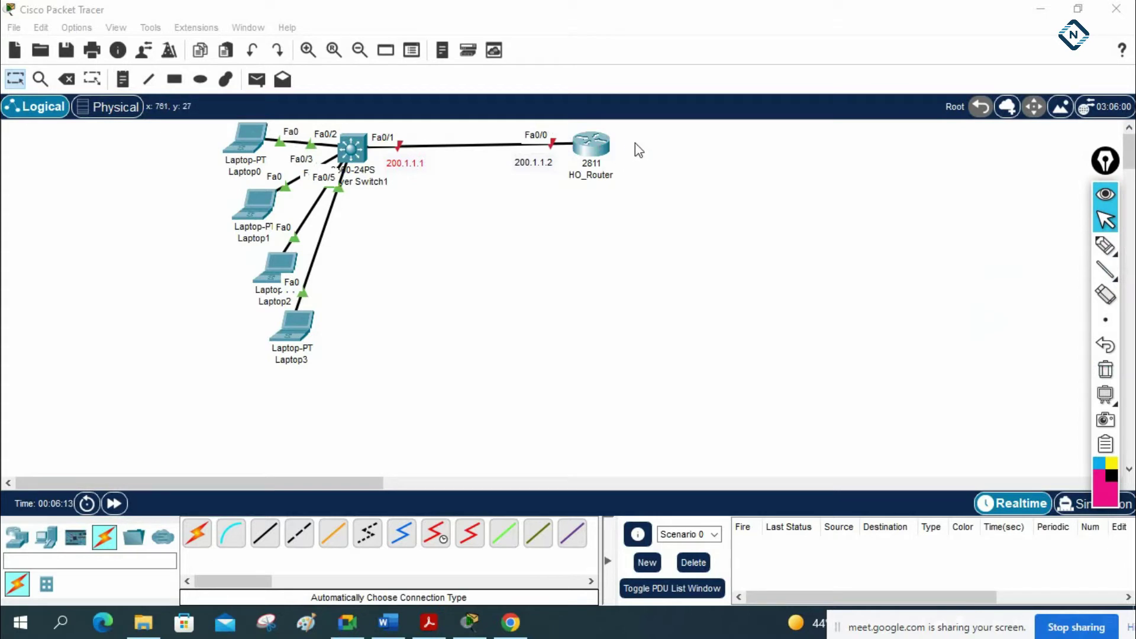
# - Place a generic server to the right of HO_Router
pyautogui.click(45, 538)
pyautogui.moveTo(265, 534); pyautogui.dragTo(601, 246)
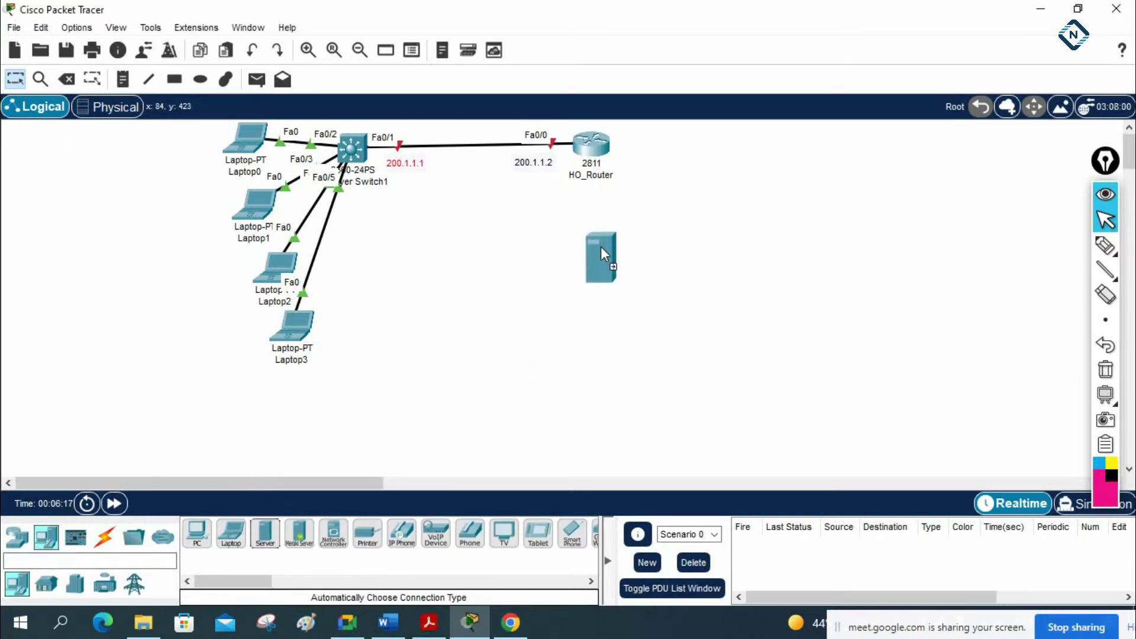
pyautogui.moveTo(700, 155); pyautogui.dragTo(700, 156)
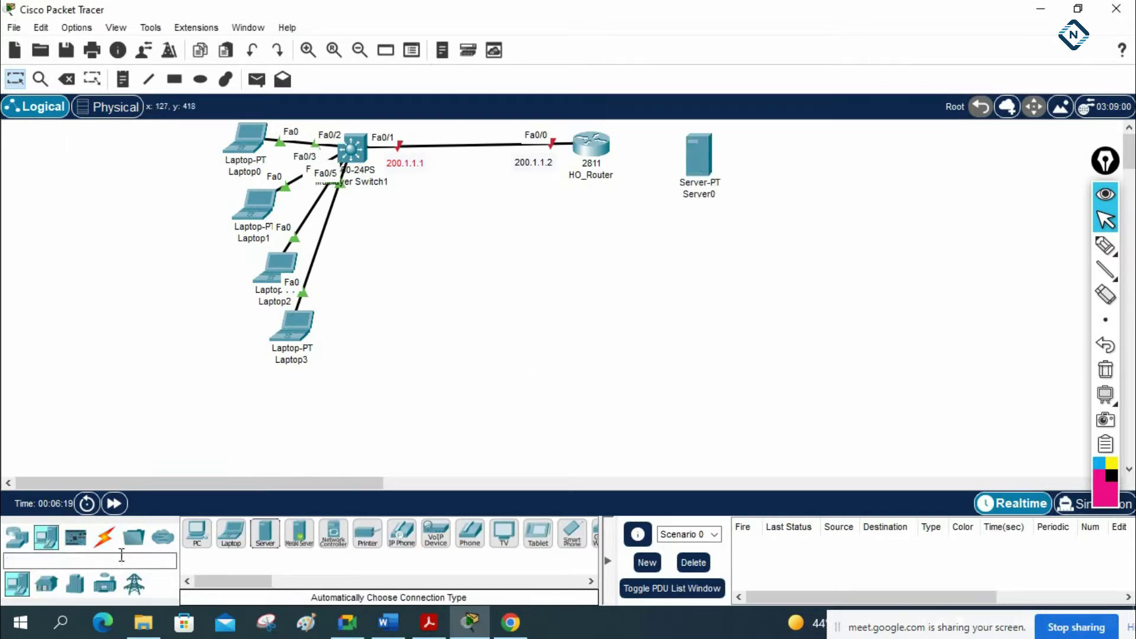
# - Connect HO_Router to Server0 with an automatically chosen connection and move Server0 farther right
pyautogui.click(107, 538)
pyautogui.click(197, 534)
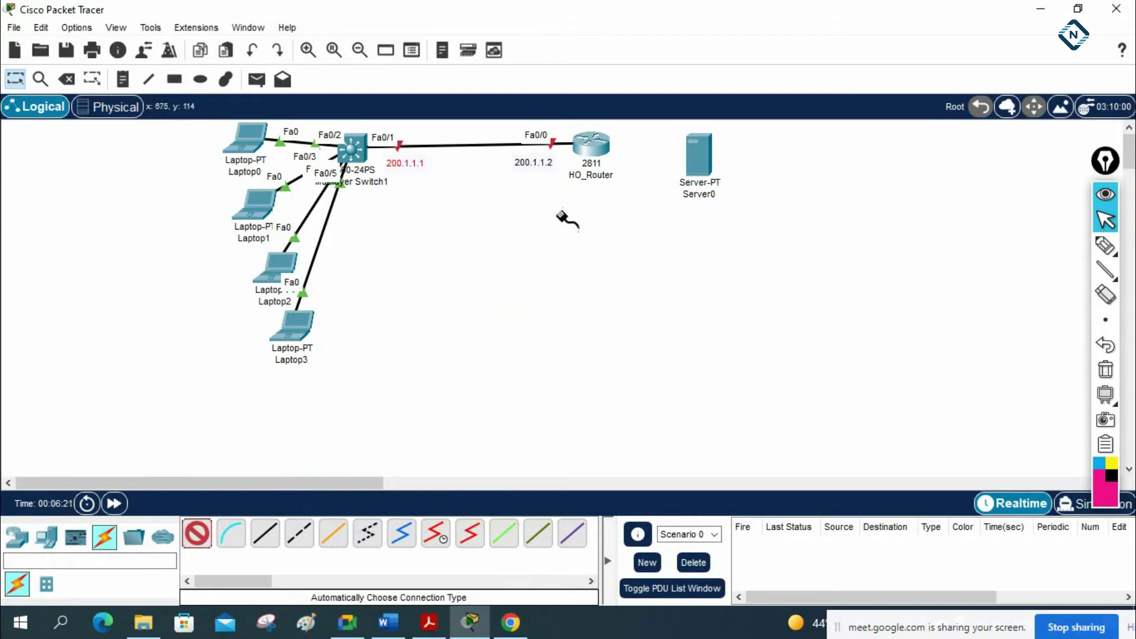
pyautogui.click(591, 152)
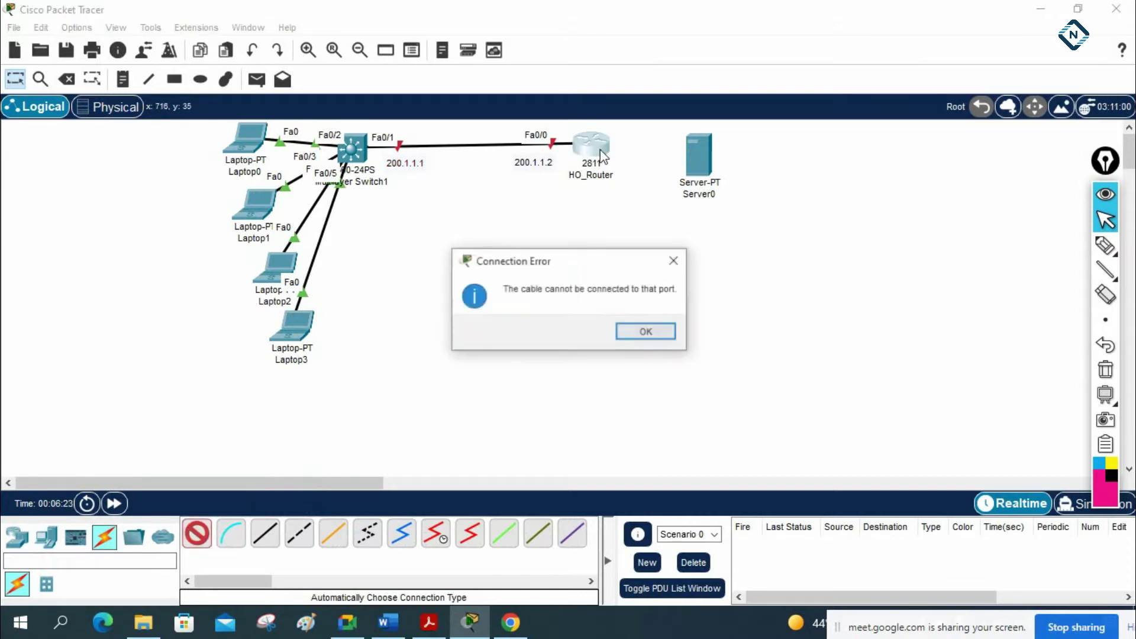
pyautogui.click(647, 332)
pyautogui.click(700, 157)
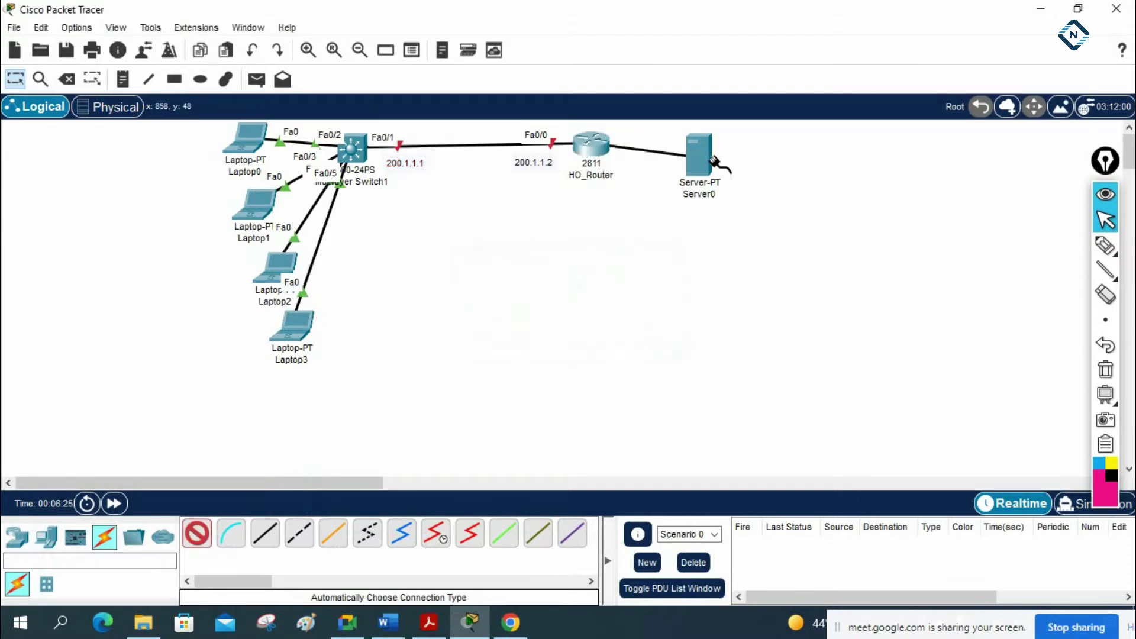
pyautogui.click(700, 156)
pyautogui.moveTo(699, 157); pyautogui.dragTo(775, 158)
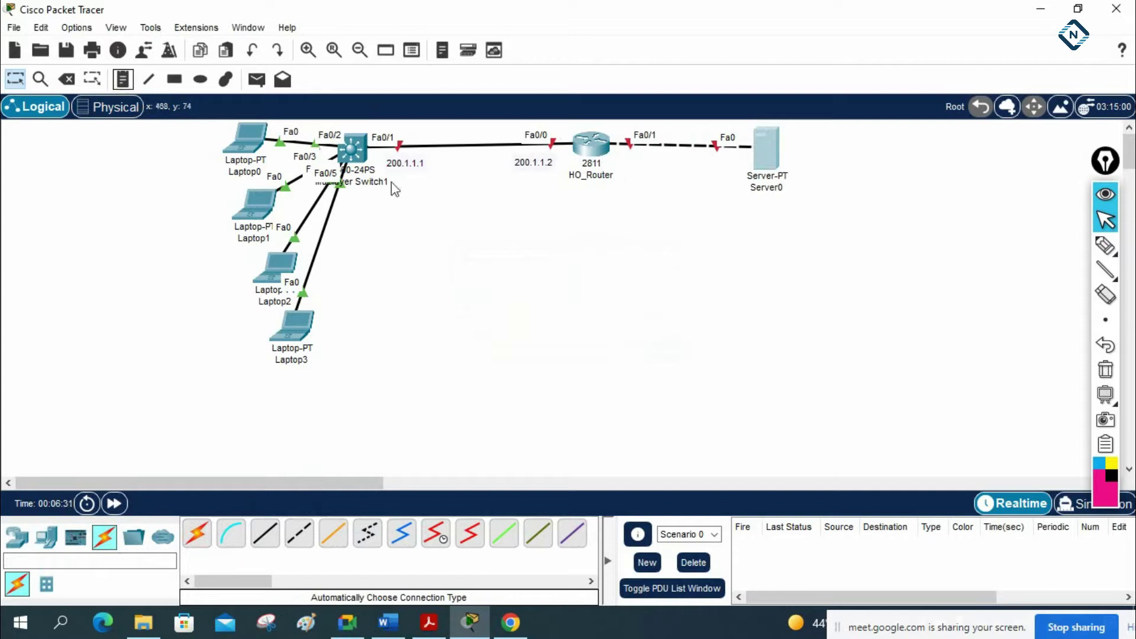
# - Add the note 8.8.8.1 beneath HO_Router's Fa0/1 port and the note 8.8.8.8 centred beneath Server0
pyautogui.click(125, 82)
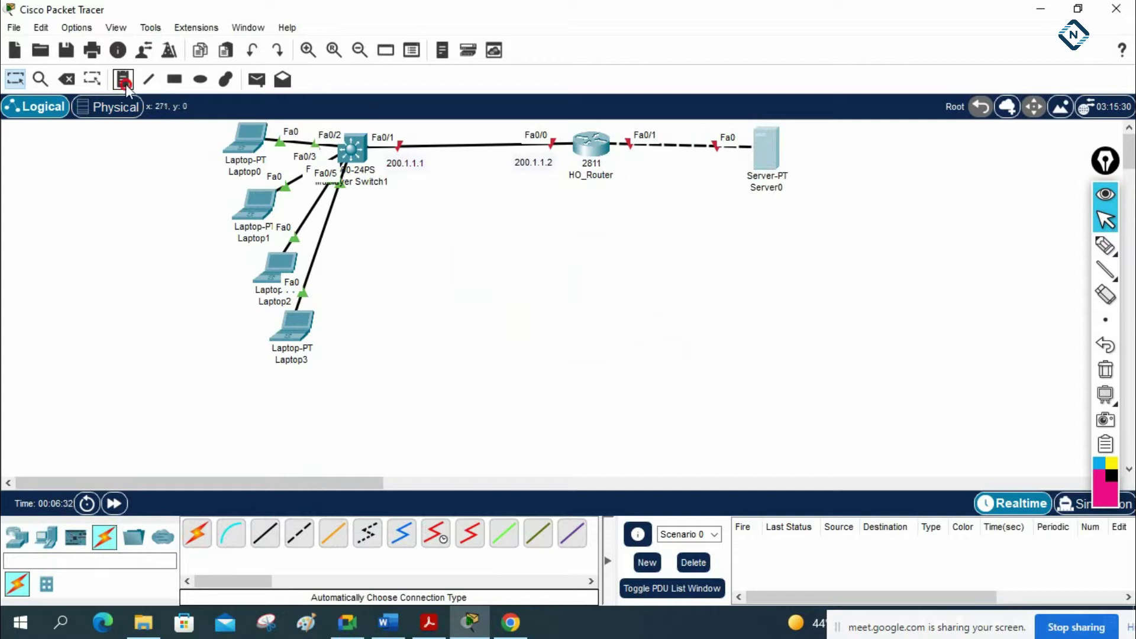
pyautogui.click(626, 163)
pyautogui.write('0')
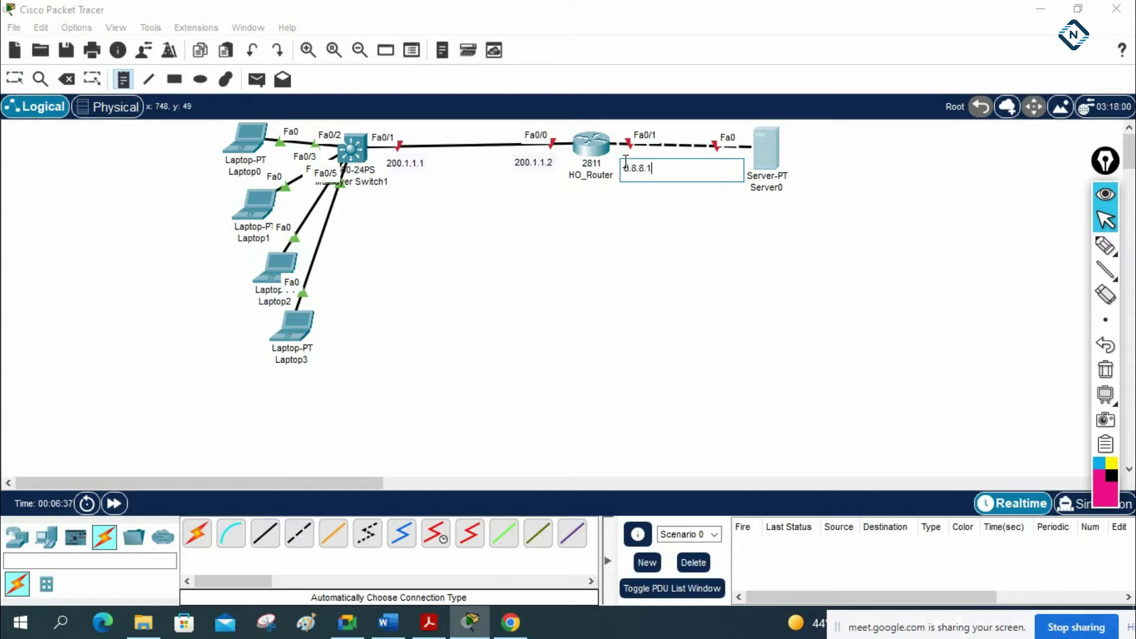
pyautogui.click(723, 253)
pyautogui.click(763, 196)
pyautogui.write('8.8.8.8')
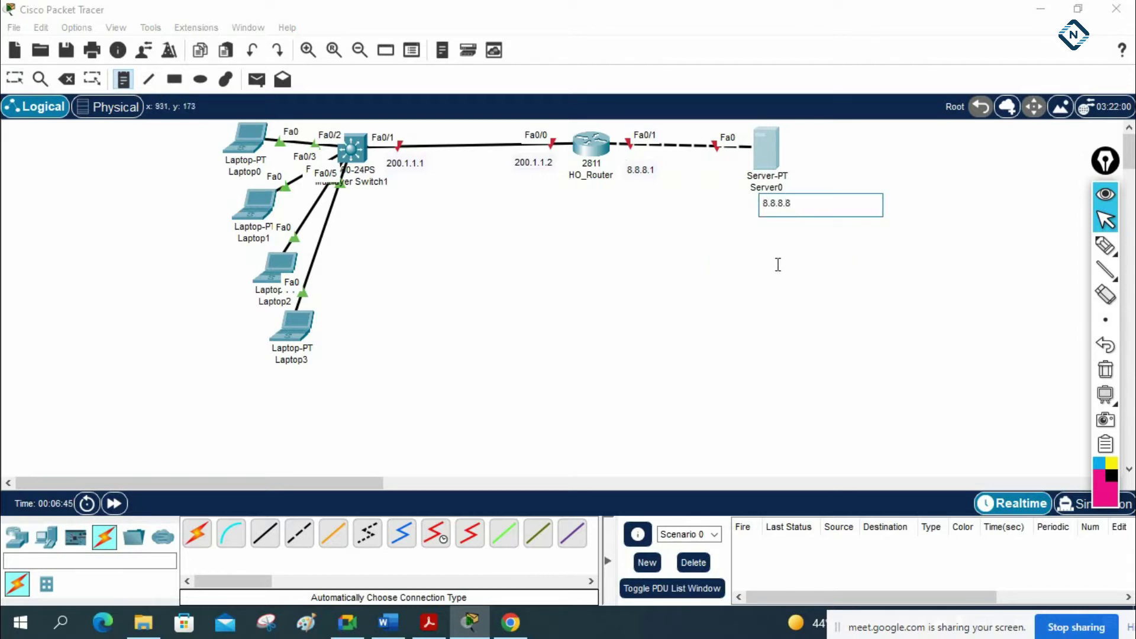
pyautogui.click(777, 264)
pyautogui.click(15, 79)
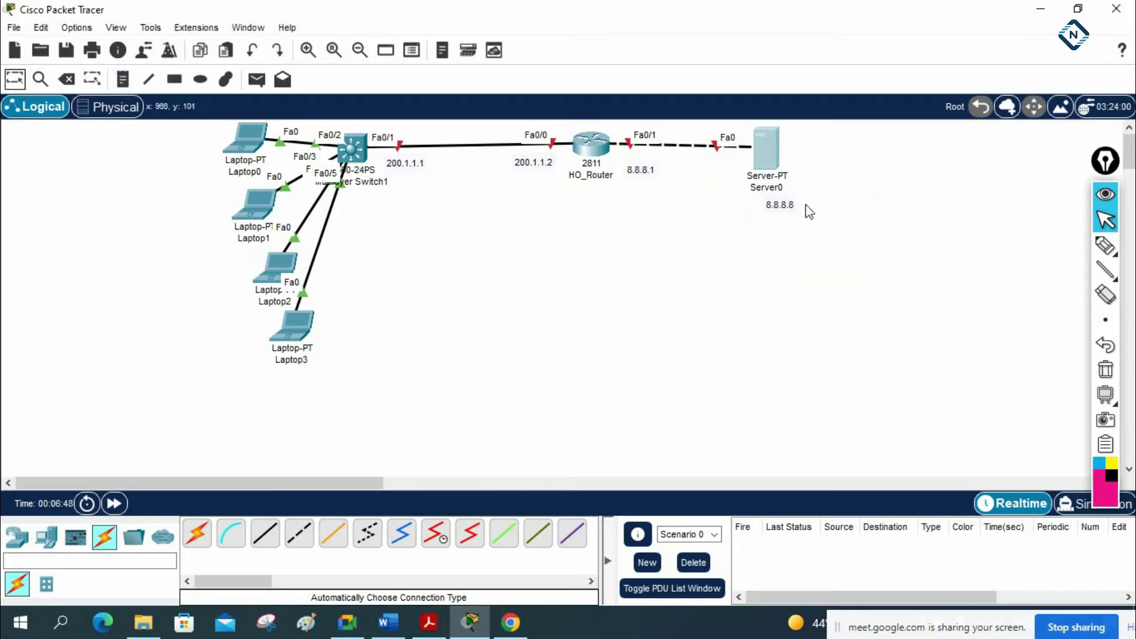
pyautogui.moveTo(779, 211)
pyautogui.mouseDown()
pyautogui.moveTo(747, 211)
pyautogui.moveTo(762, 211)
pyautogui.mouseUp()
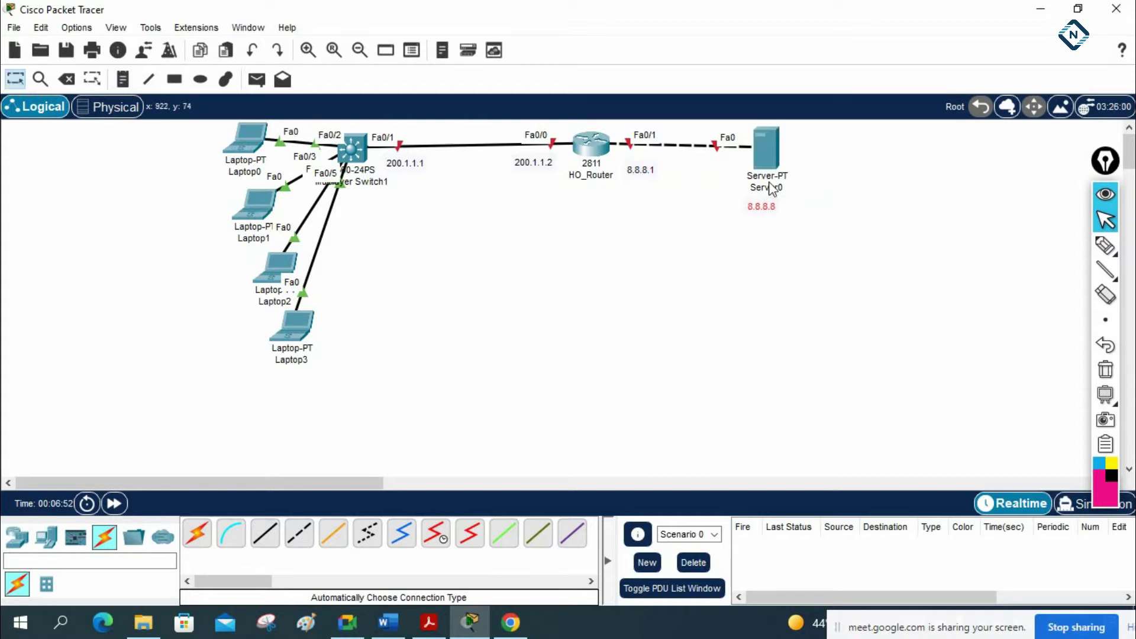
# - Configure Server0 with static IPv4 address 8.8.8.8, subnet mask 255.0.0.0 and default gateway 8.8.8.1
pyautogui.click(768, 156)
pyautogui.click(423, 59)
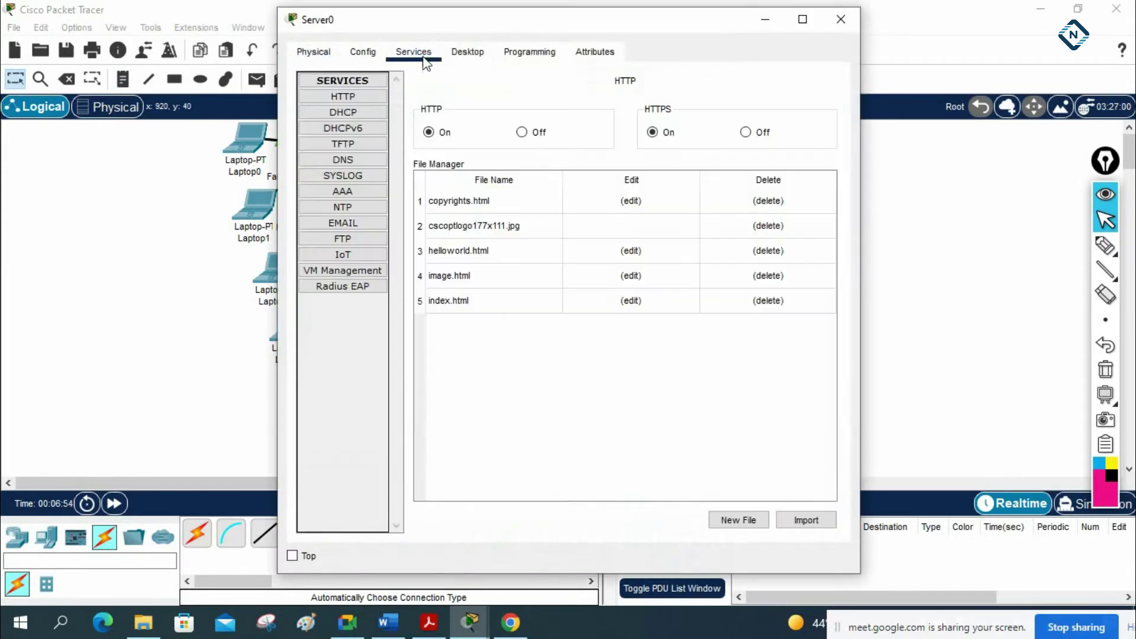
pyautogui.click(456, 56)
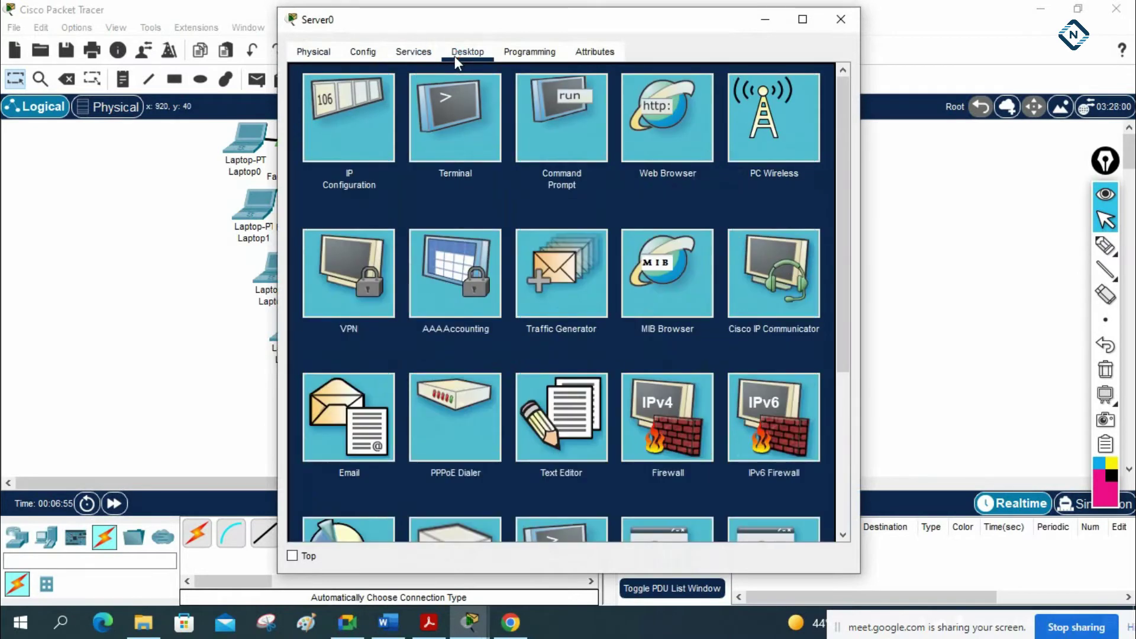
pyautogui.click(368, 110)
pyautogui.click(501, 148)
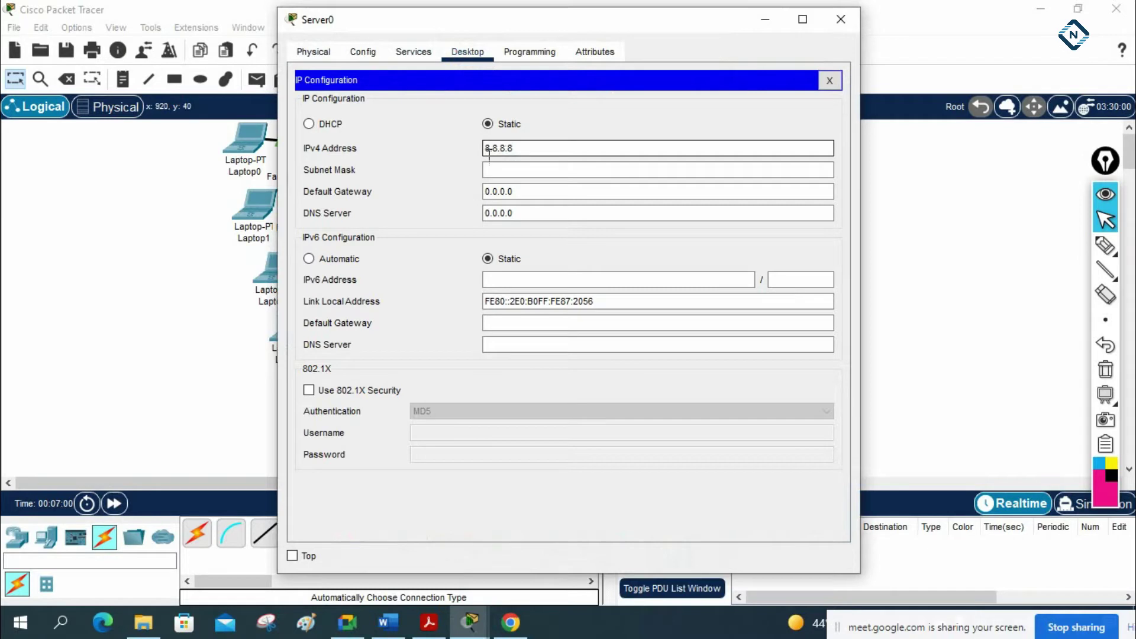
pyautogui.click(500, 170)
pyautogui.click(563, 23)
pyautogui.moveTo(564, 23); pyautogui.dragTo(996, 35)
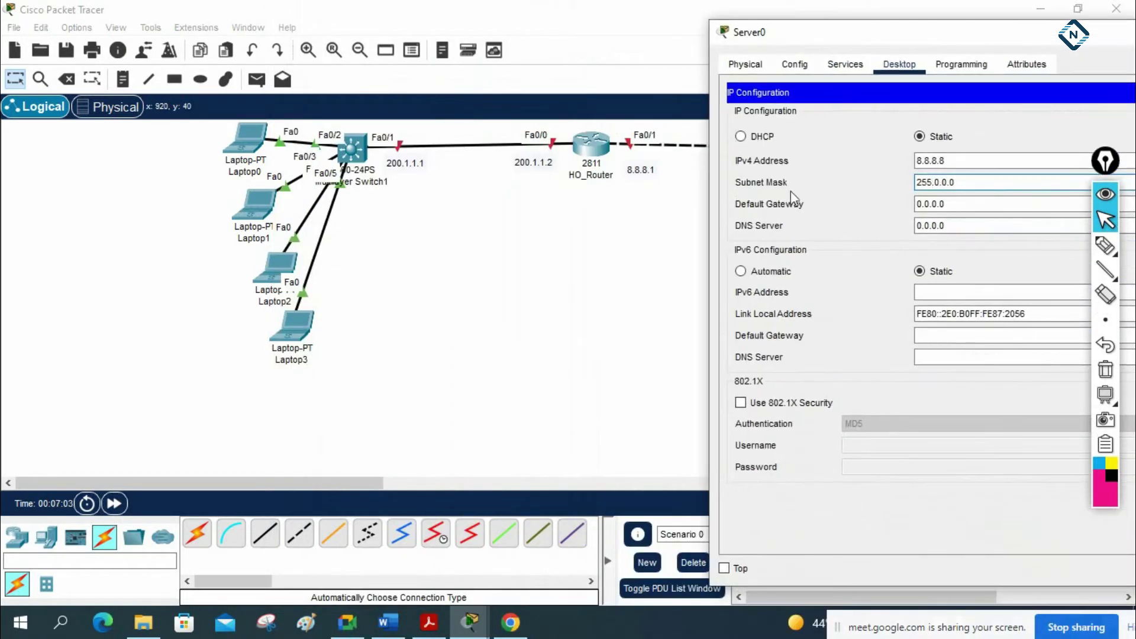
pyautogui.press('Tab')
pyautogui.write('8.8.8.1')
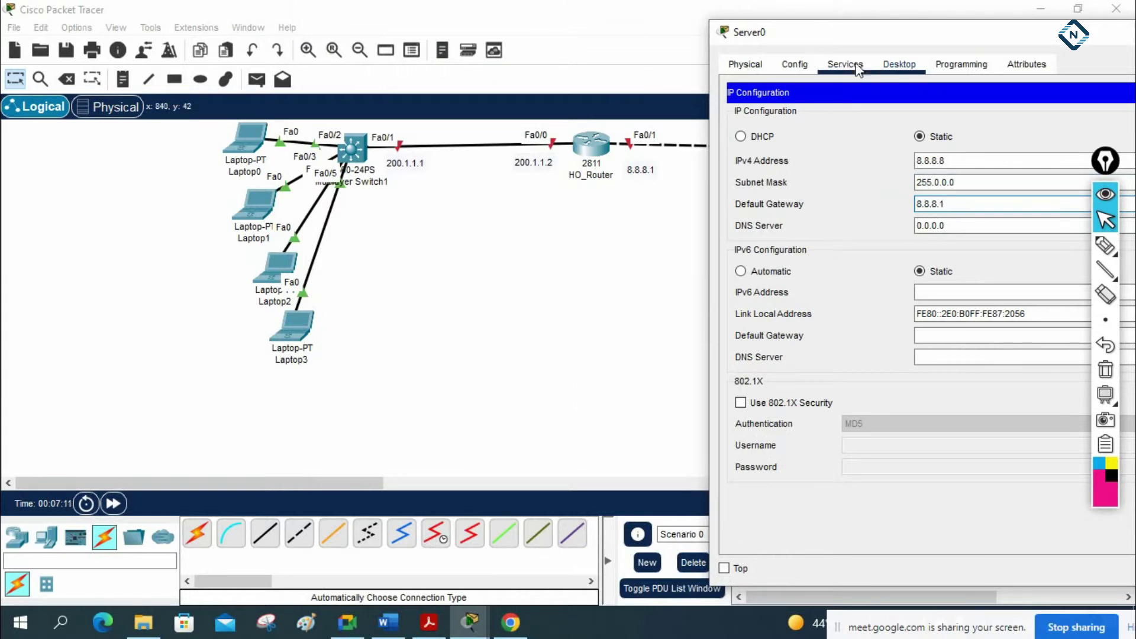
pyautogui.moveTo(857, 31); pyautogui.dragTo(538, 211)
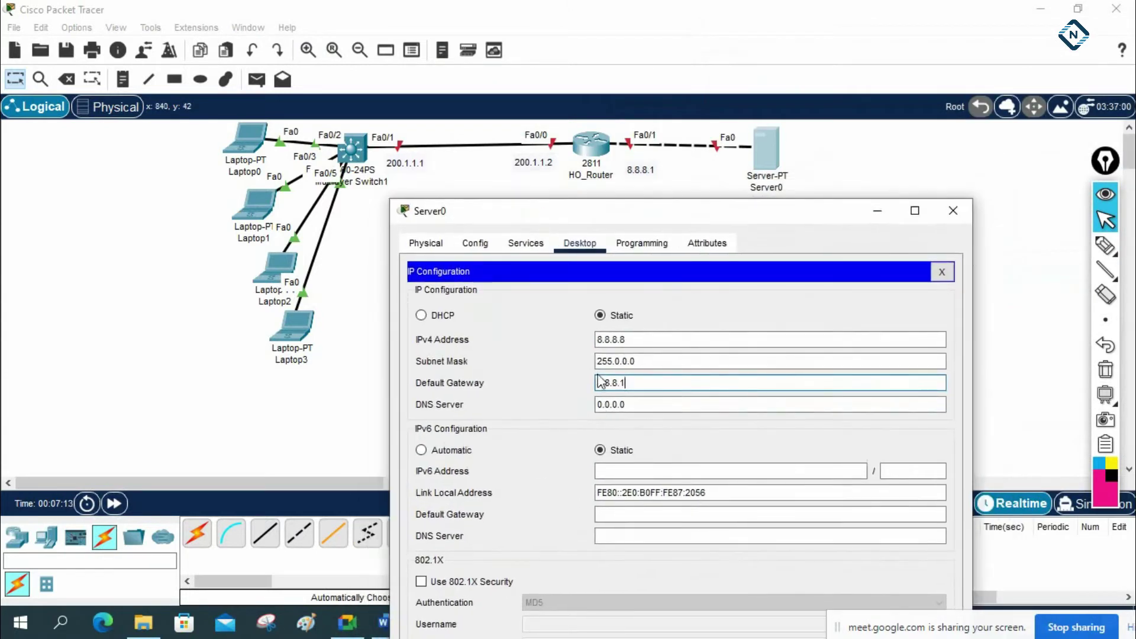
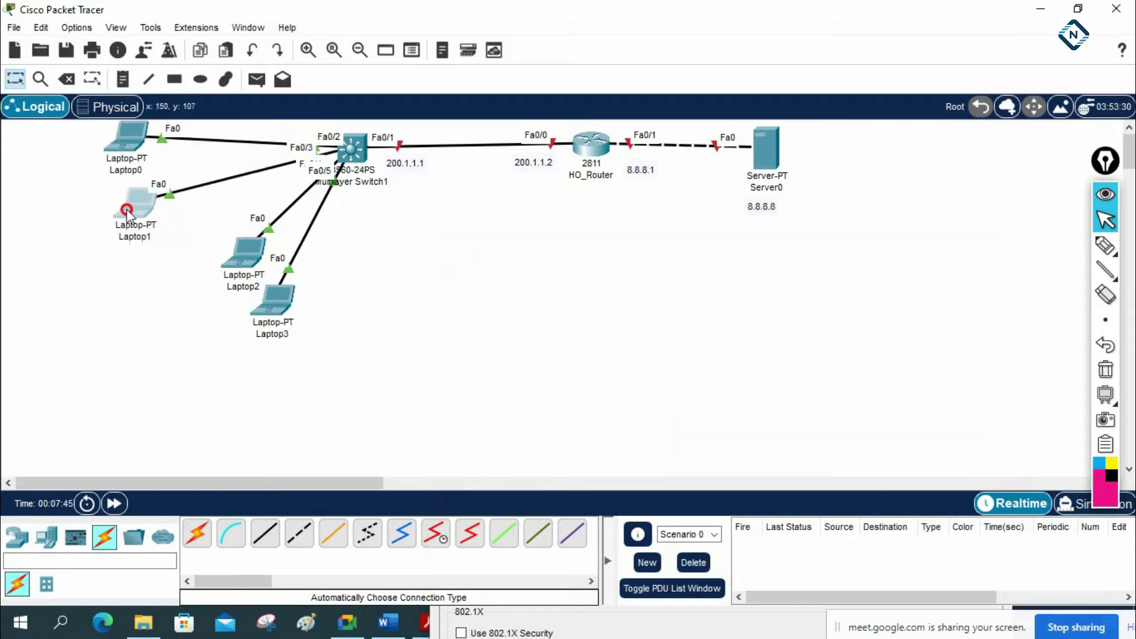
# - Move Laptop2 and Laptop3 farther left of the multilayer switch, and close Server0's configuration window
pyautogui.moveTo(240, 256); pyautogui.dragTo(142, 267)
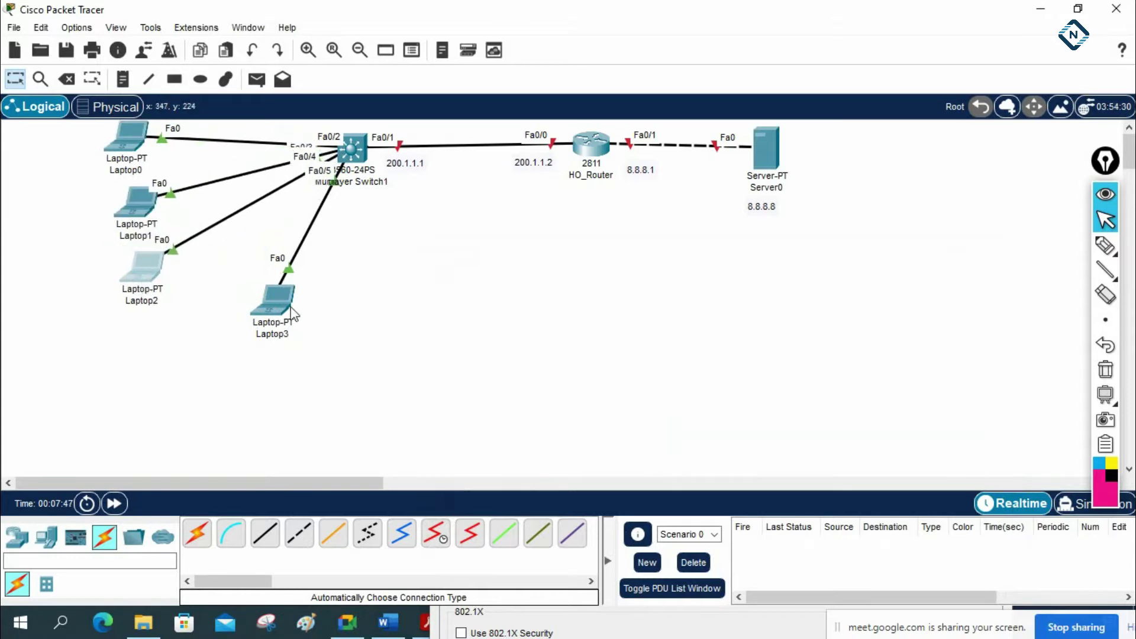
pyautogui.moveTo(292, 308); pyautogui.dragTo(248, 326)
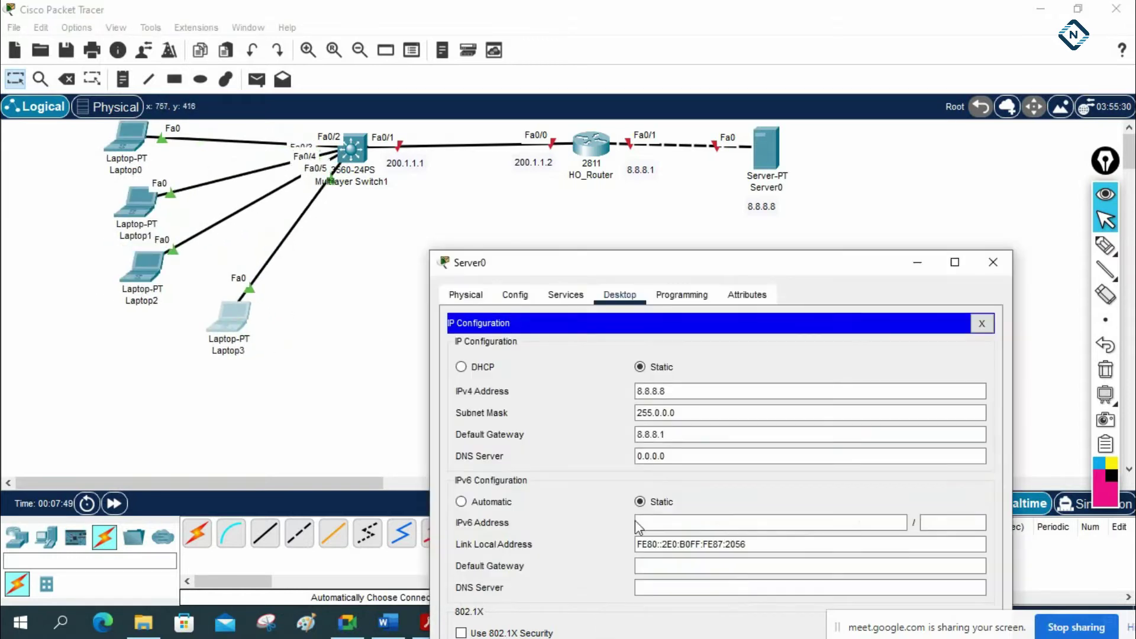
pyautogui.moveTo(722, 259); pyautogui.dragTo(739, 234)
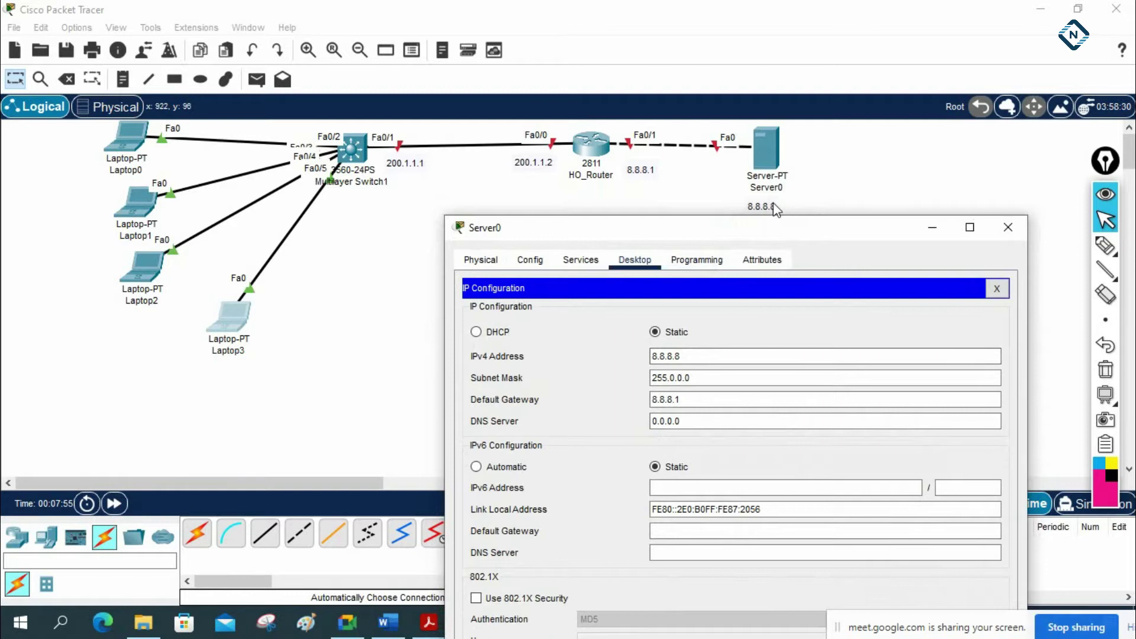
pyautogui.click(695, 401)
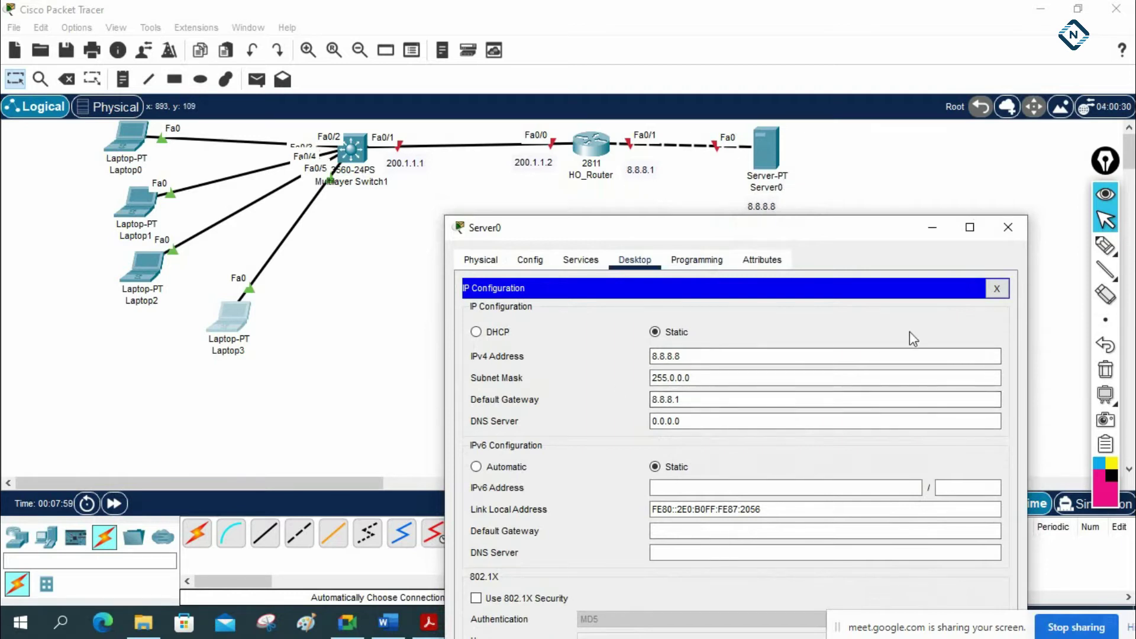
pyautogui.click(997, 288)
pyautogui.click(1007, 227)
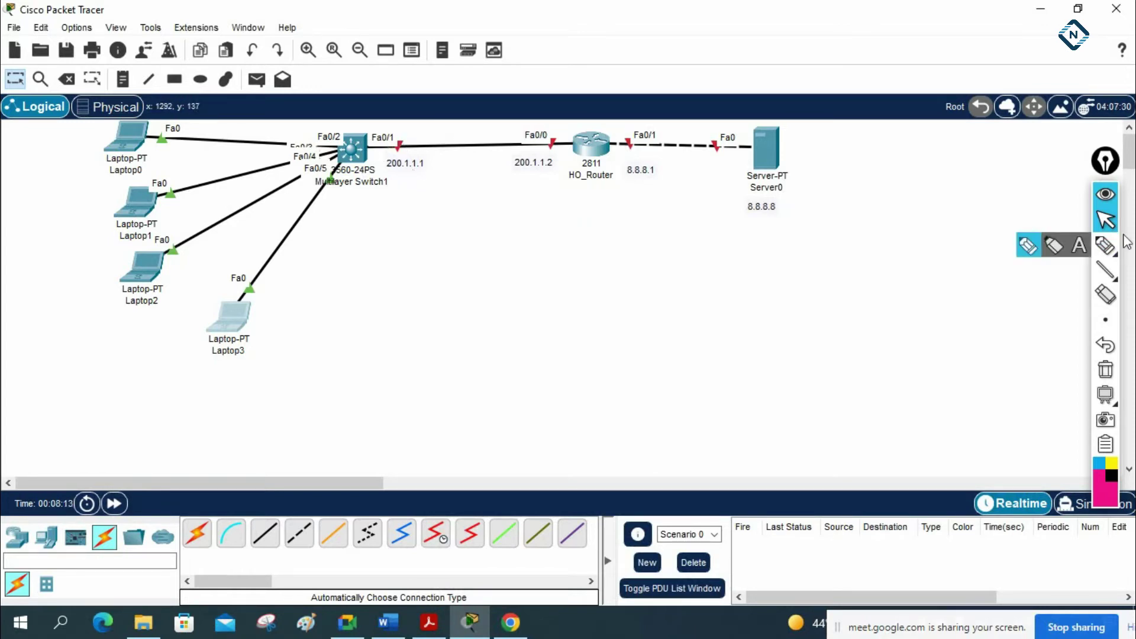
# - Circle the whole topology, underline 8.8.8.8 and 8.8.8.1, trace the laptop-to-server path with the pen, and clear all annotations
pyautogui.click(1100, 247)
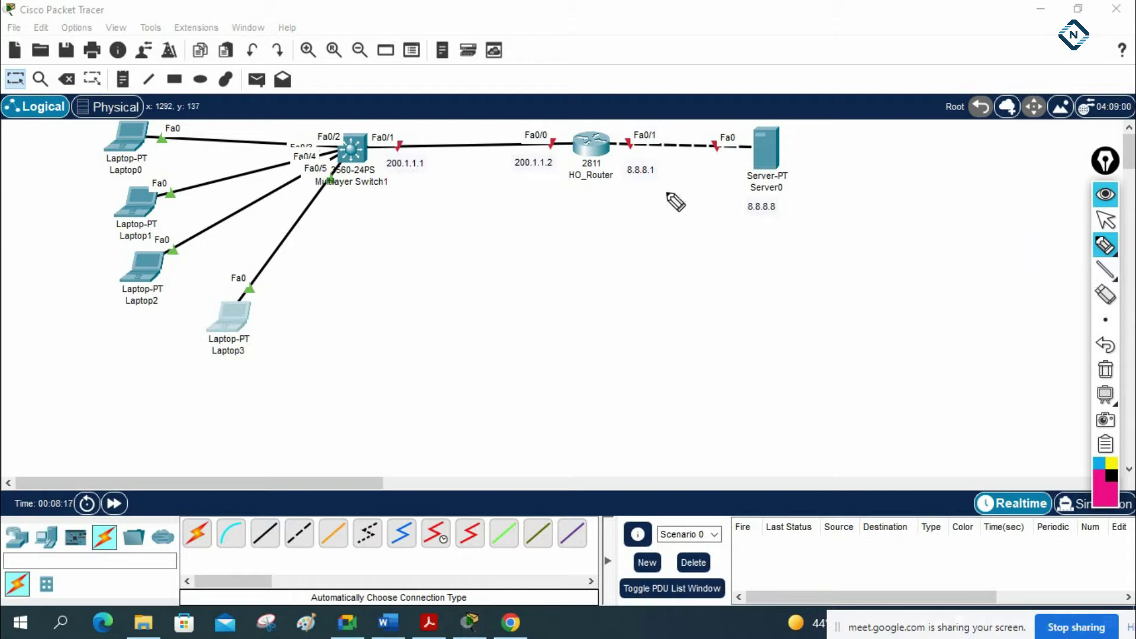
pyautogui.moveTo(51, 128)
pyautogui.mouseDown()
pyautogui.moveTo(74, 243)
pyautogui.moveTo(802, 239)
pyautogui.moveTo(689, 123)
pyautogui.moveTo(343, 124)
pyautogui.moveTo(65, 155)
pyautogui.mouseUp()
pyautogui.moveTo(753, 218); pyautogui.dragTo(785, 208)
pyautogui.moveTo(628, 175); pyautogui.dragTo(648, 174)
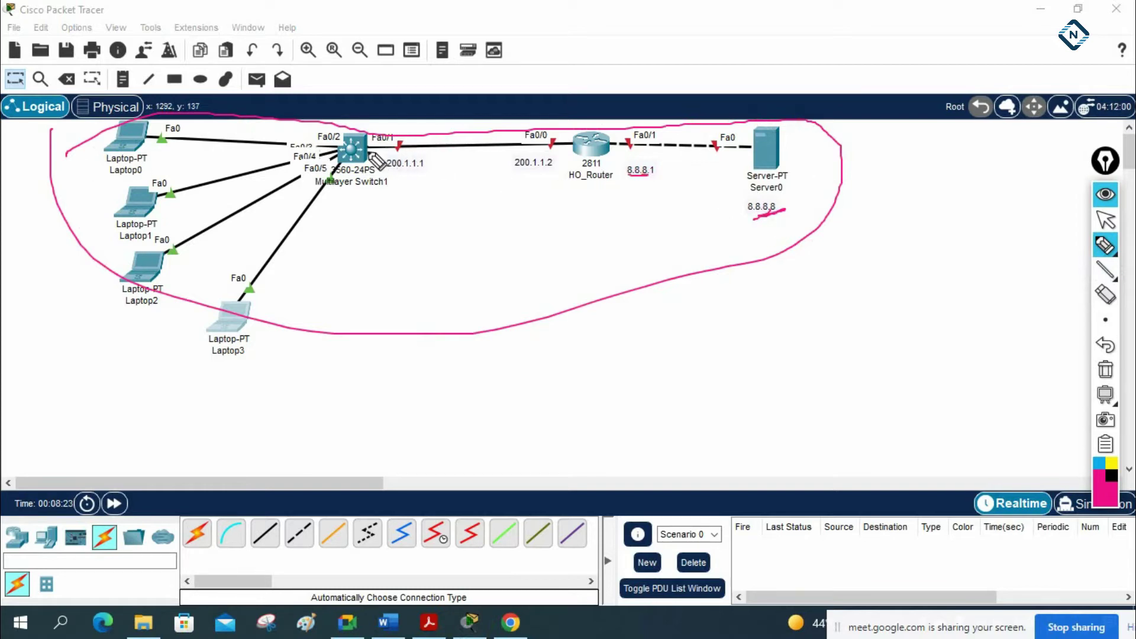
pyautogui.moveTo(393, 114); pyautogui.dragTo(372, 126)
pyautogui.moveTo(149, 155)
pyautogui.mouseDown()
pyautogui.moveTo(535, 121)
pyautogui.moveTo(751, 149)
pyautogui.mouseUp()
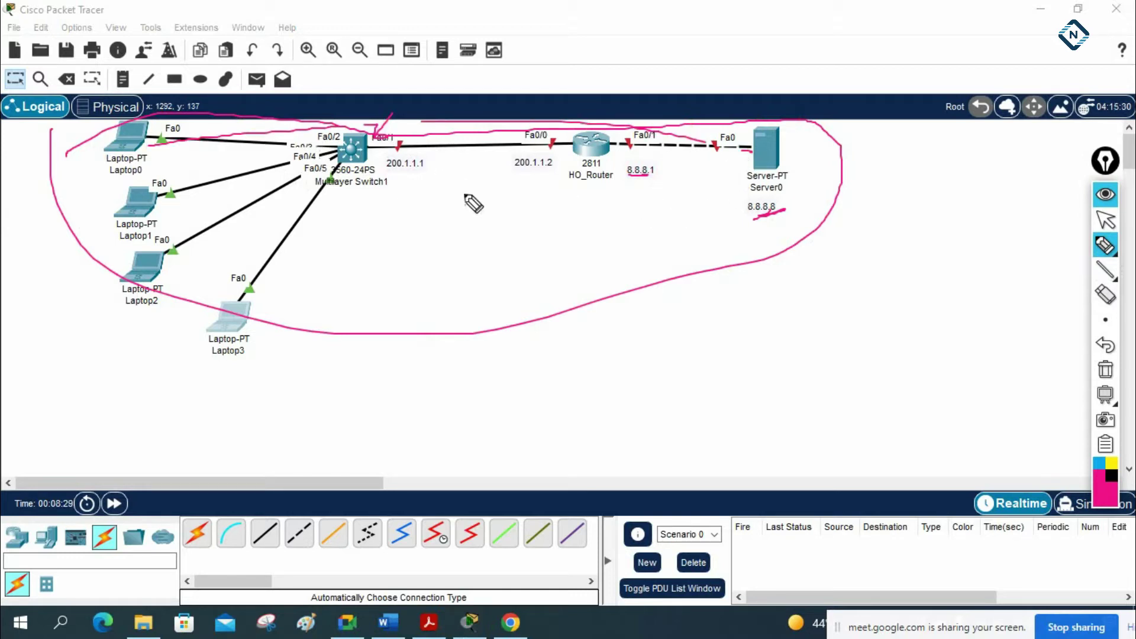
pyautogui.click(1105, 369)
# - Circle the switch's Fa0/1 port and its 200.1.1.1 note with the pen, clear the mark, and return to the pointer
pyautogui.moveTo(402, 123)
pyautogui.mouseDown()
pyautogui.moveTo(373, 134)
pyautogui.moveTo(386, 169)
pyautogui.moveTo(413, 186)
pyautogui.moveTo(429, 145)
pyautogui.moveTo(385, 124)
pyautogui.mouseUp()
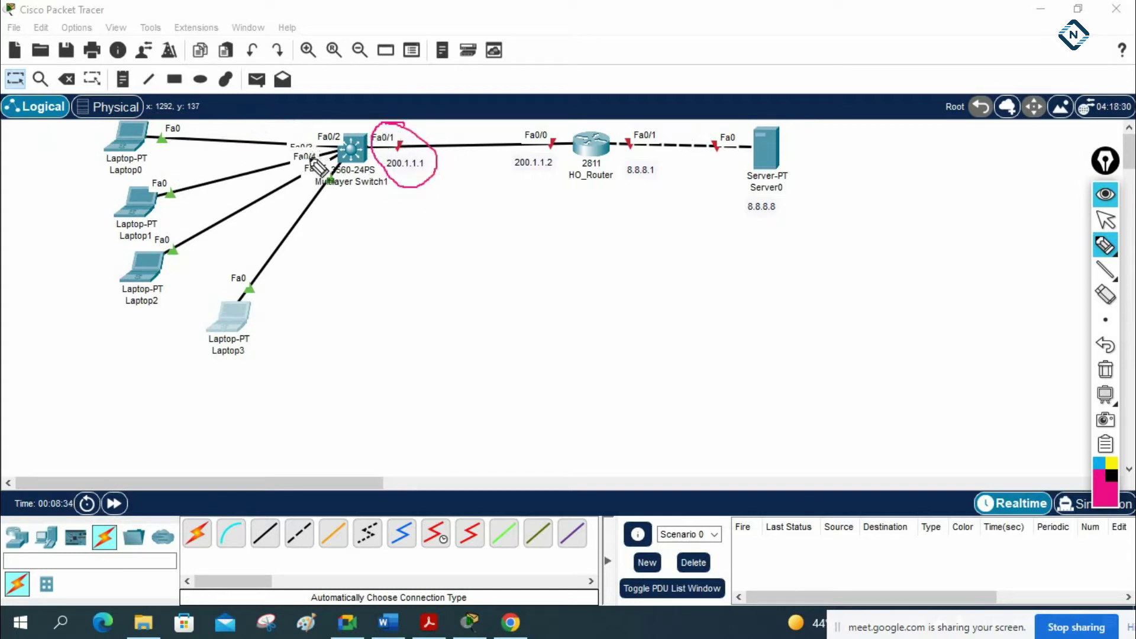
pyautogui.click(1105, 319)
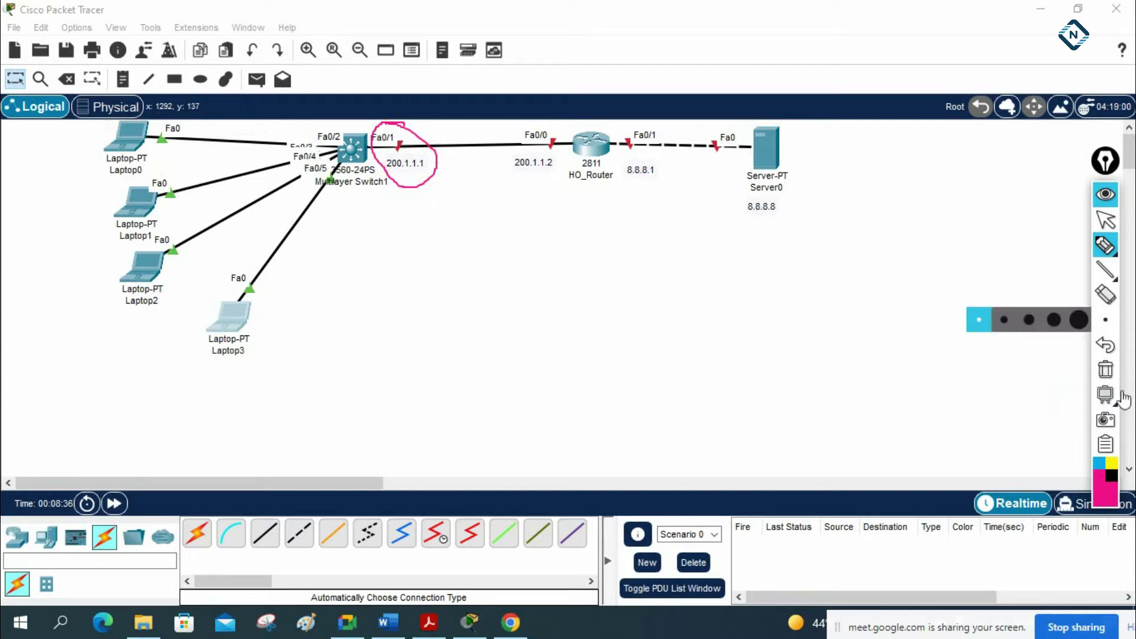
pyautogui.click(1105, 369)
pyautogui.click(1105, 220)
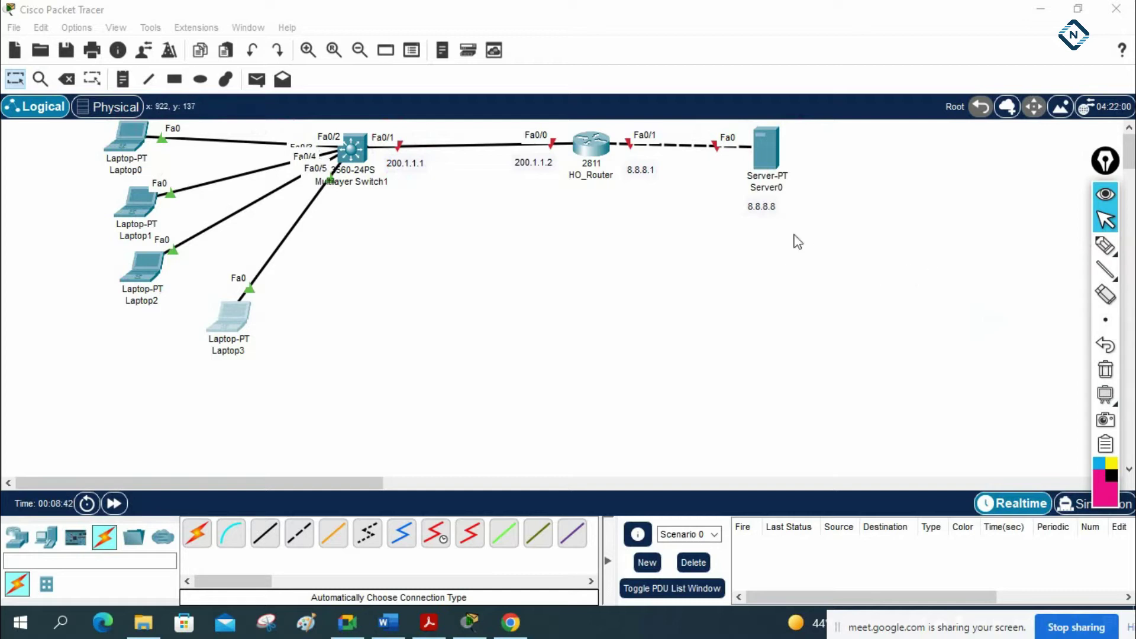
# - Open HO_Router's command line interface and shift its window aside to uncover the topology
pyautogui.click(595, 150)
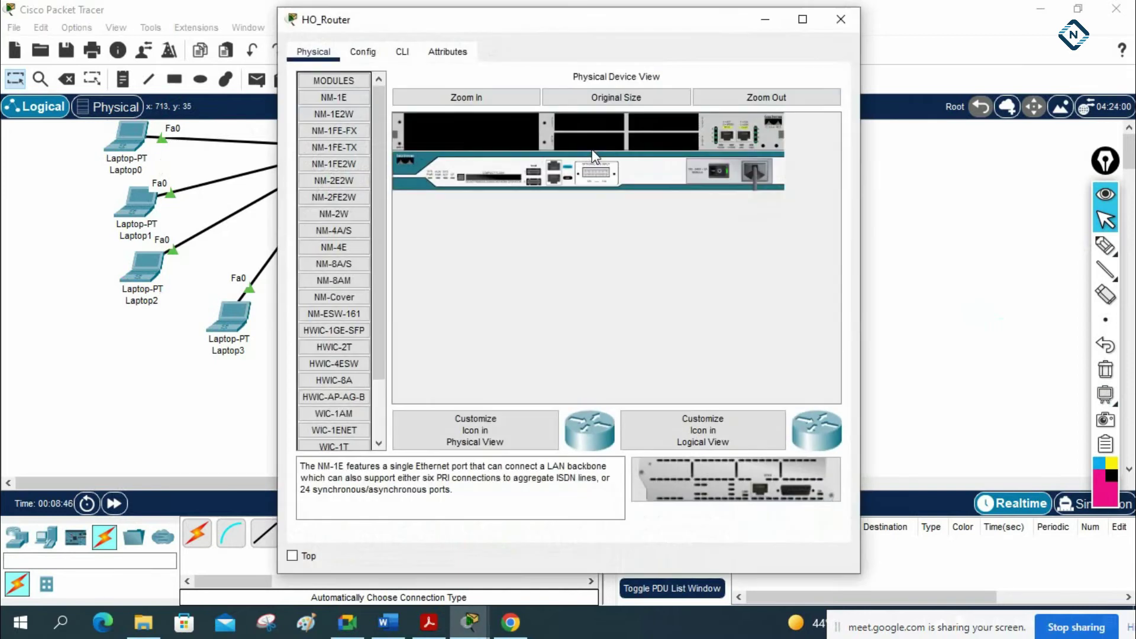
pyautogui.click(403, 54)
pyautogui.moveTo(684, 20); pyautogui.dragTo(971, 82)
pyautogui.click(516, 302)
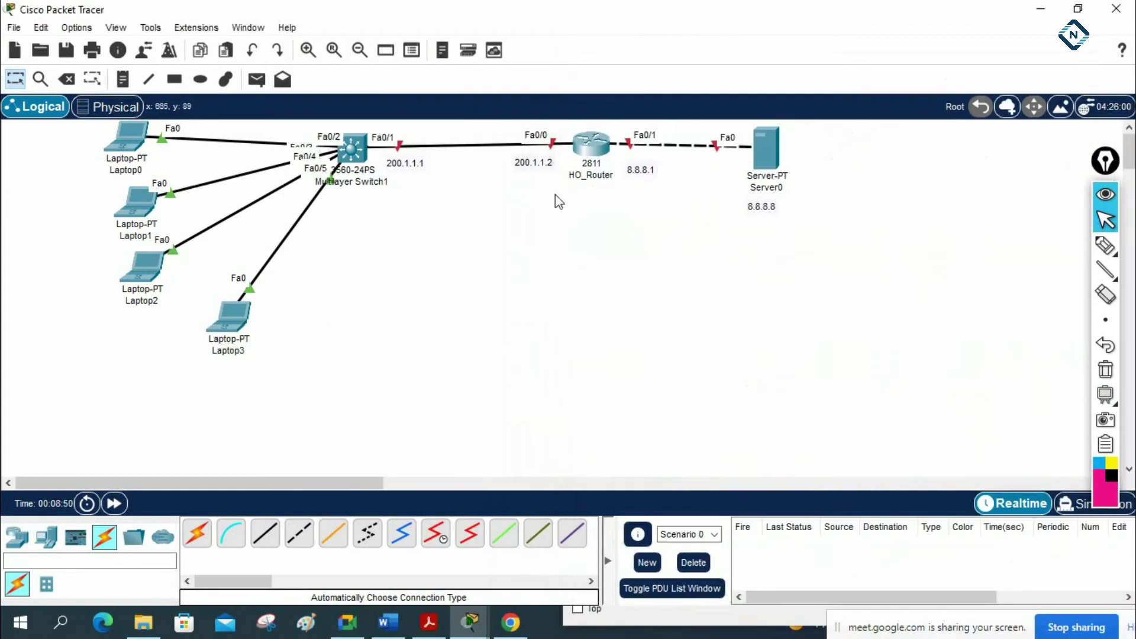
# - Move HO_Router, Server0 and the 200.1.1.2, 8.8.8.1 and 8.8.8.8 notes left, closer to the multilayer switch
pyautogui.moveTo(592, 144); pyautogui.dragTo(583, 146)
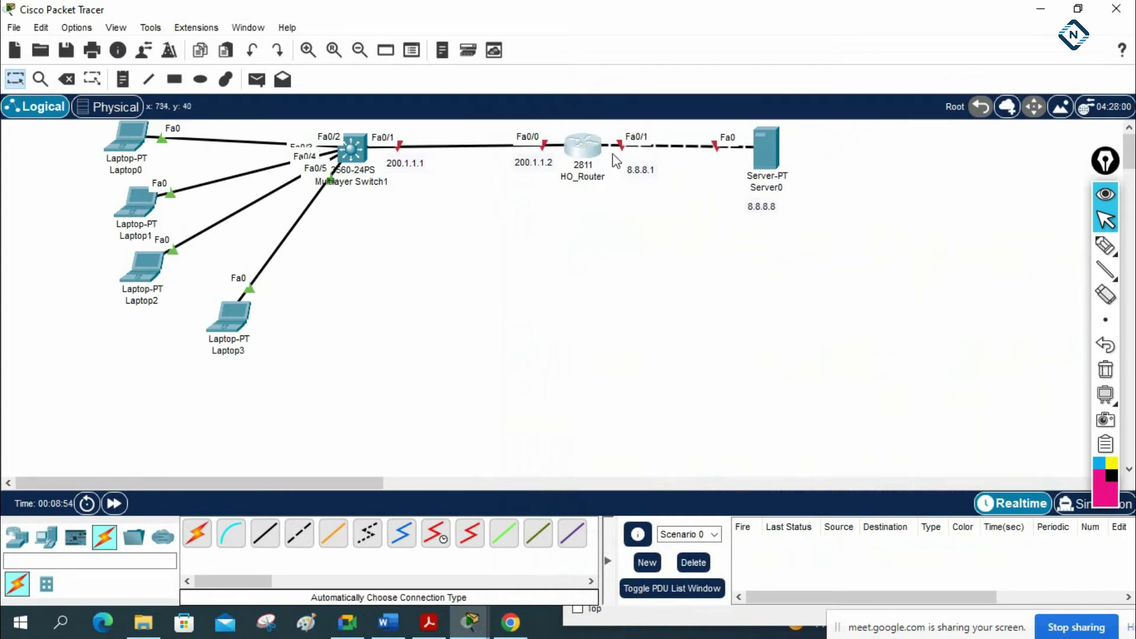
pyautogui.click(622, 616)
pyautogui.moveTo(817, 71); pyautogui.dragTo(907, 256)
pyautogui.moveTo(580, 144); pyautogui.dragTo(458, 169)
pyautogui.moveTo(649, 164); pyautogui.dragTo(550, 165)
pyautogui.click(452, 162)
pyautogui.moveTo(763, 145); pyautogui.dragTo(638, 149)
pyautogui.moveTo(760, 206); pyautogui.dragTo(637, 203)
# - Decline the initial configuration dialog in HO_Router's CLI and enter global configuration mode through privileged mode
pyautogui.click(724, 633)
pyautogui.moveTo(762, 256); pyautogui.dragTo(788, 96)
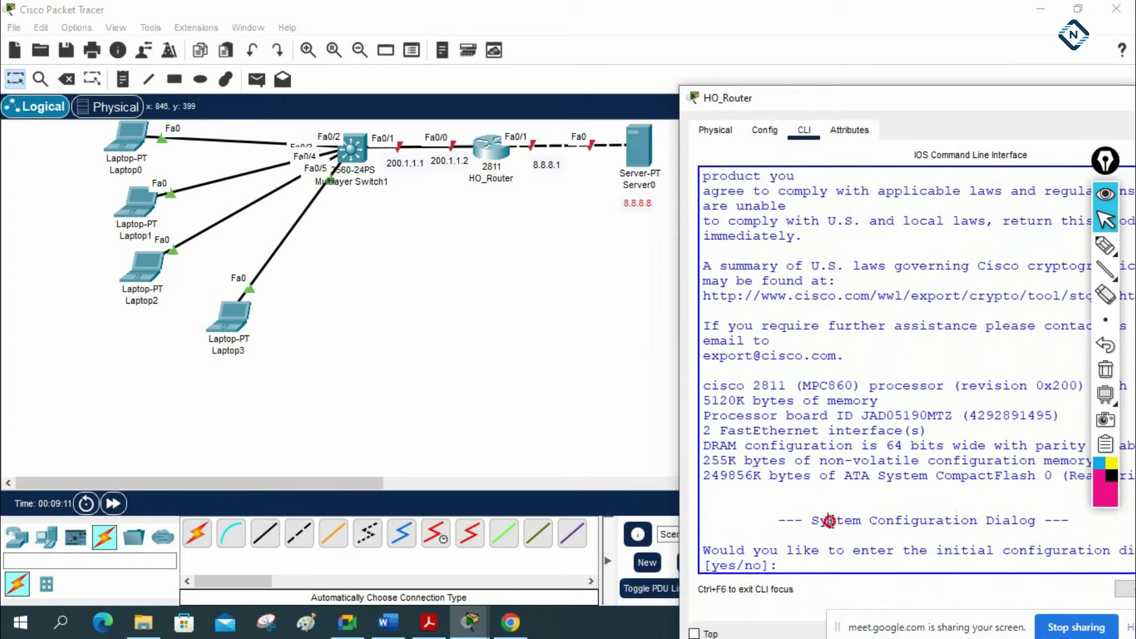
pyautogui.write('no')
pyautogui.press('Return')
pyautogui.press('Return')
pyautogui.press('Return')
pyautogui.press('Return')
pyautogui.write('en')
pyautogui.press('Return')
pyautogui.write('config')
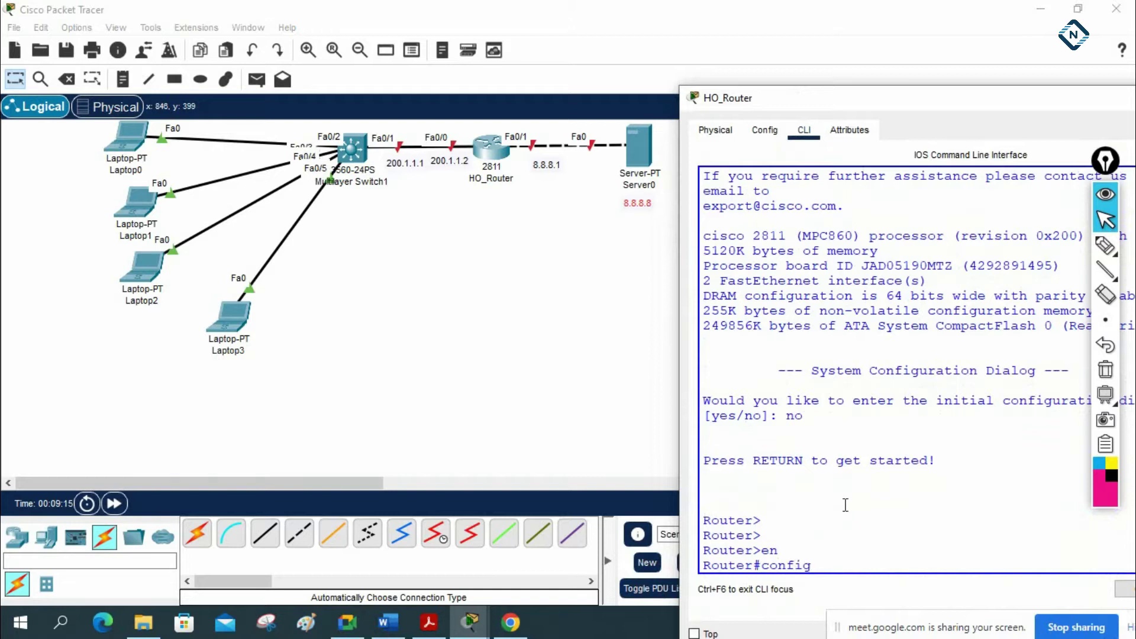
pyautogui.write(' t')
pyautogui.press('Return')
# - Set the router's hostname to HO_Router in its CLI
pyautogui.write('host')
pyautogui.press('Tab')
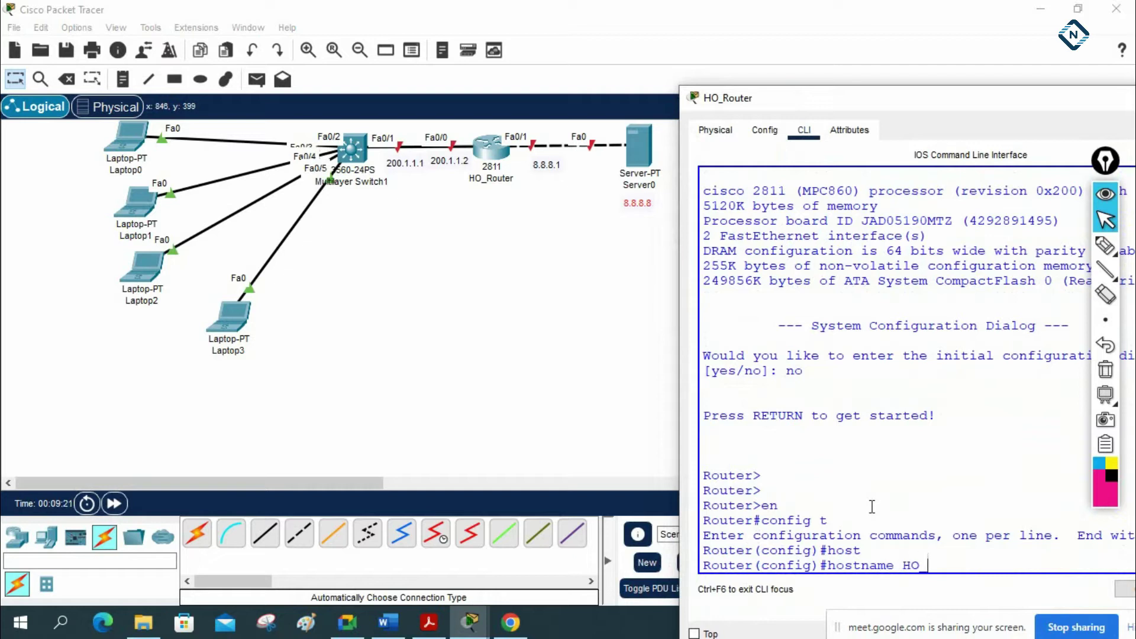
pyautogui.write('HO_Router')
pyautogui.press('Return')
pyautogui.press('Return')
pyautogui.press('Return')
pyautogui.press('Return')
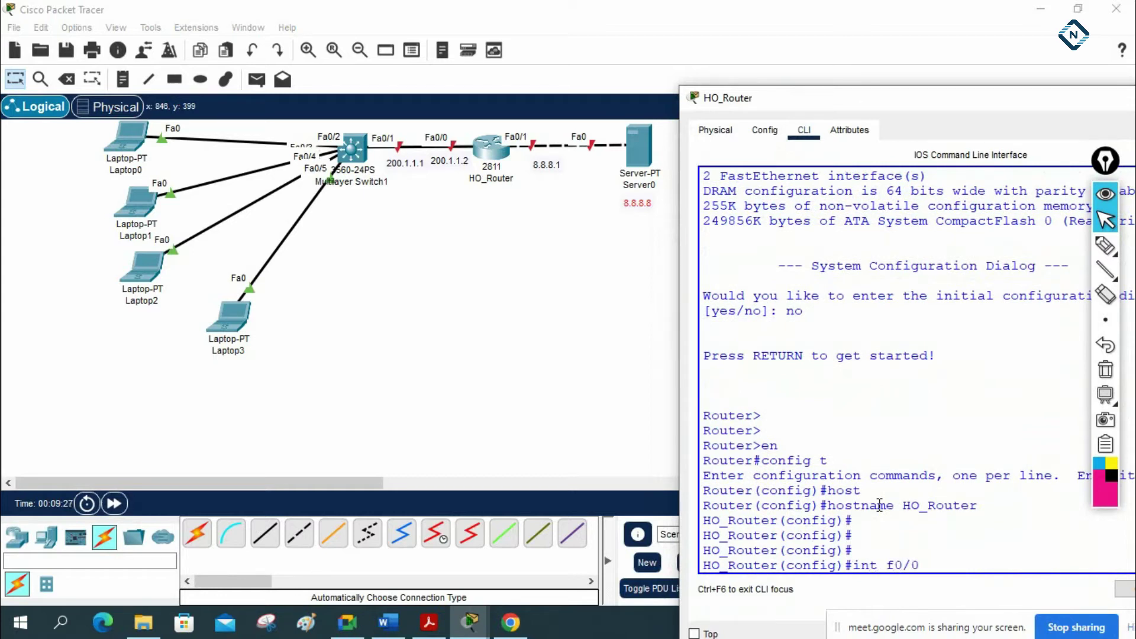
# - Assign interface f0/0 the IP address 200.1.1.1 with mask 255.255.255.0 and enable it with no shutdown
pyautogui.press('Return')
pyautogui.write('ip a')
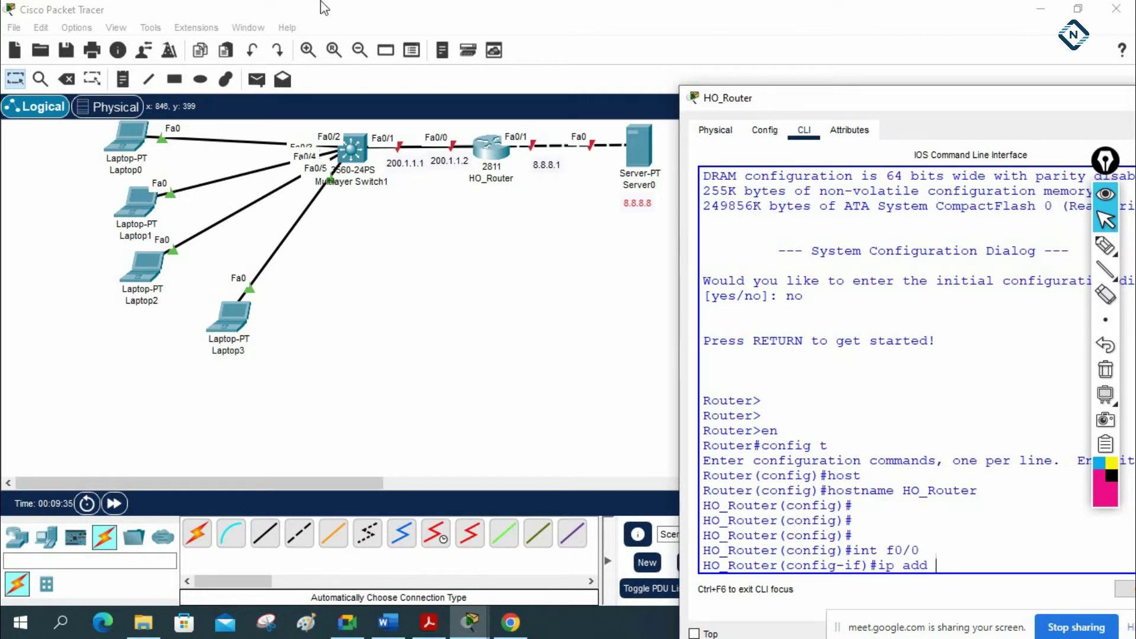
pyautogui.write('dd 200.1.1.1 255.255.255.0')
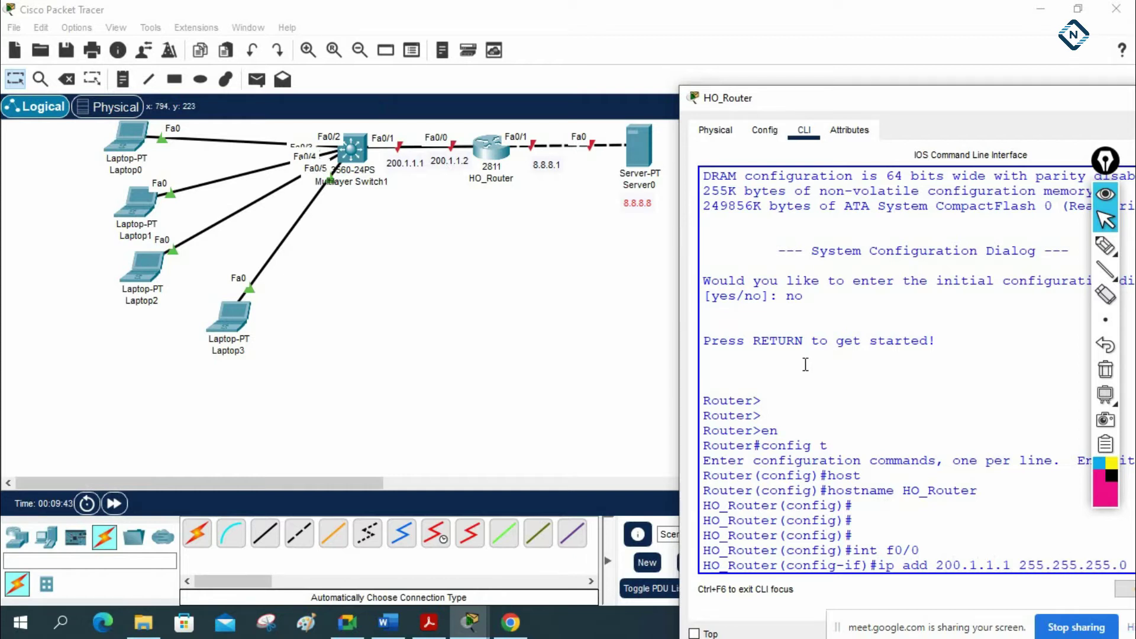
pyautogui.press('Return')
pyautogui.write('sh')
pyautogui.press('Return')
pyautogui.press('Return')
pyautogui.press('Return')
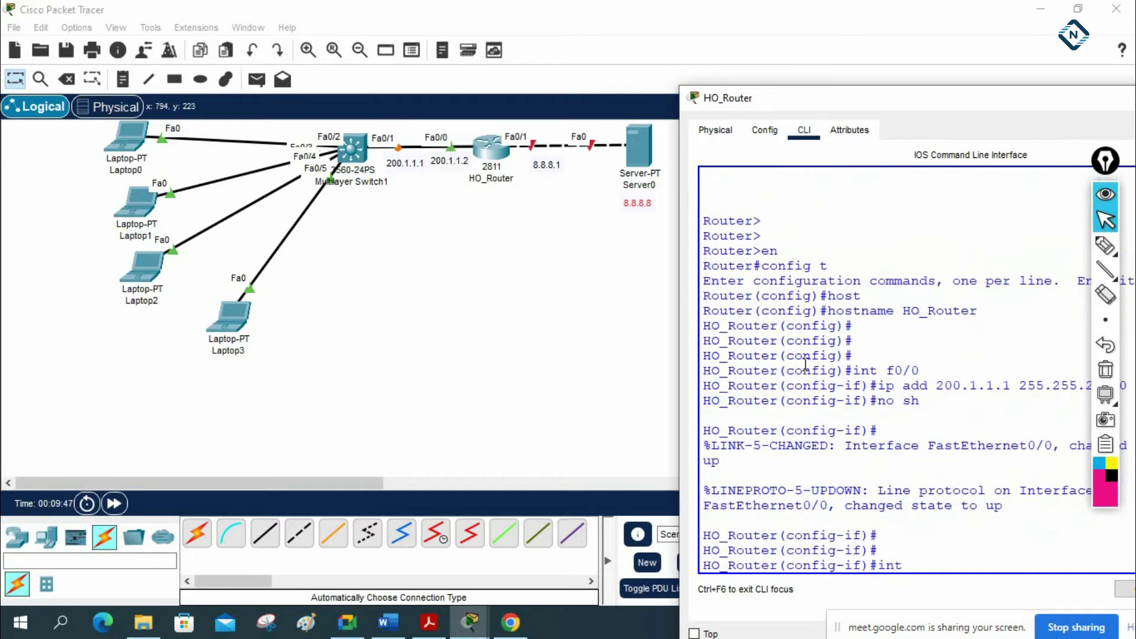
# - Assign interface f0/1 the IP address 8.8.8.1 with mask 255.0.0.0 and enable it with no shutdown
pyautogui.write('int f0/1')
pyautogui.press('Return')
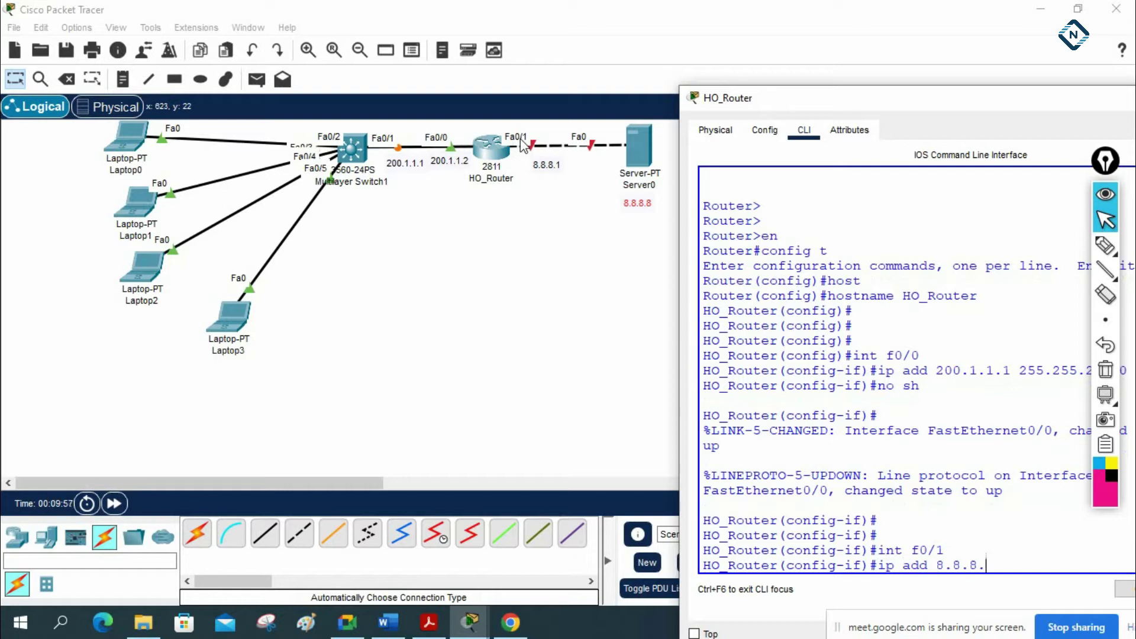
pyautogui.write('0.0.0.')
pyautogui.press('Return')
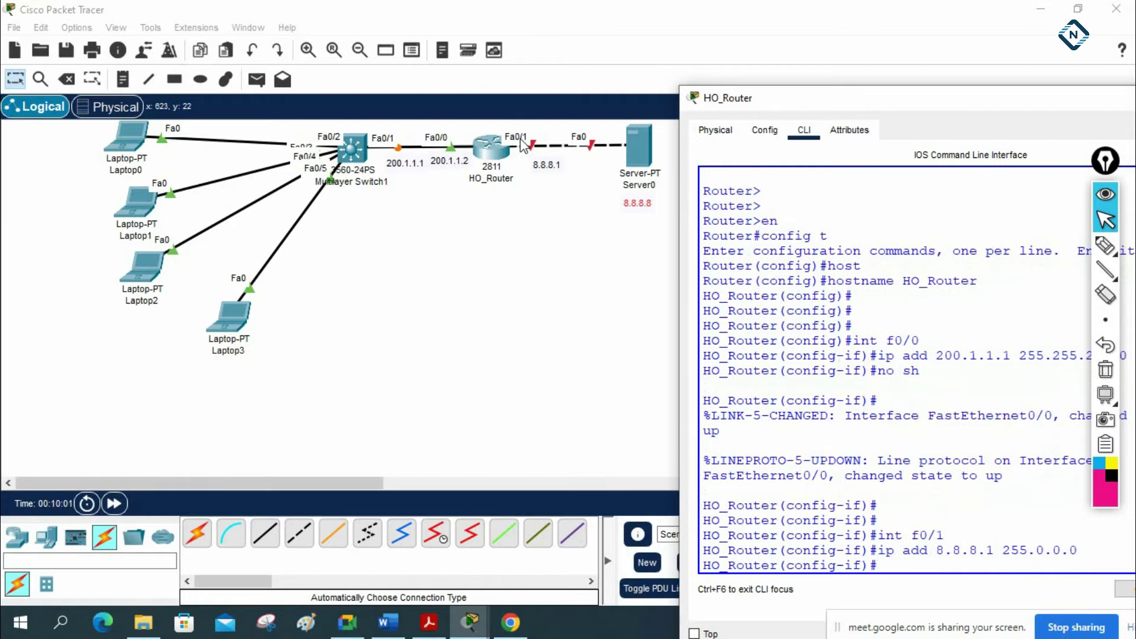
pyautogui.write('sh')
pyautogui.press('Return')
pyautogui.press('Return')
pyautogui.press('Return')
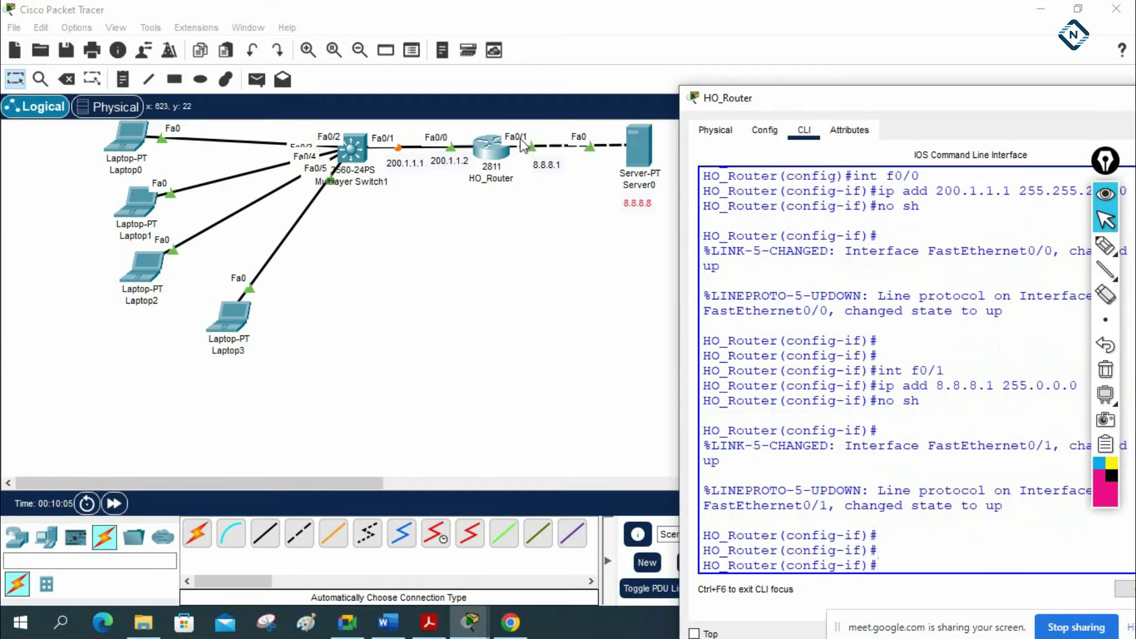
# - Exit to privileged mode, run sh ip int br and examine the addresses of both FastEthernet interfaces
pyautogui.write('exit')
pyautogui.press('Return')
pyautogui.press('Return')
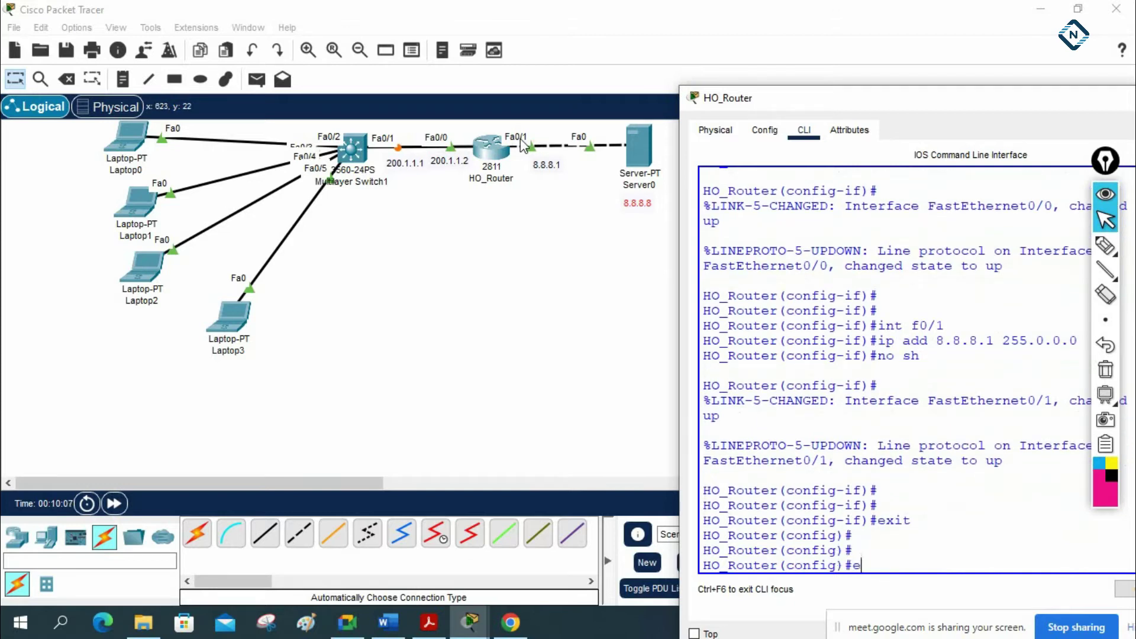
pyautogui.write('exit')
pyautogui.press('Return')
pyautogui.press('Return')
pyautogui.press('Return')
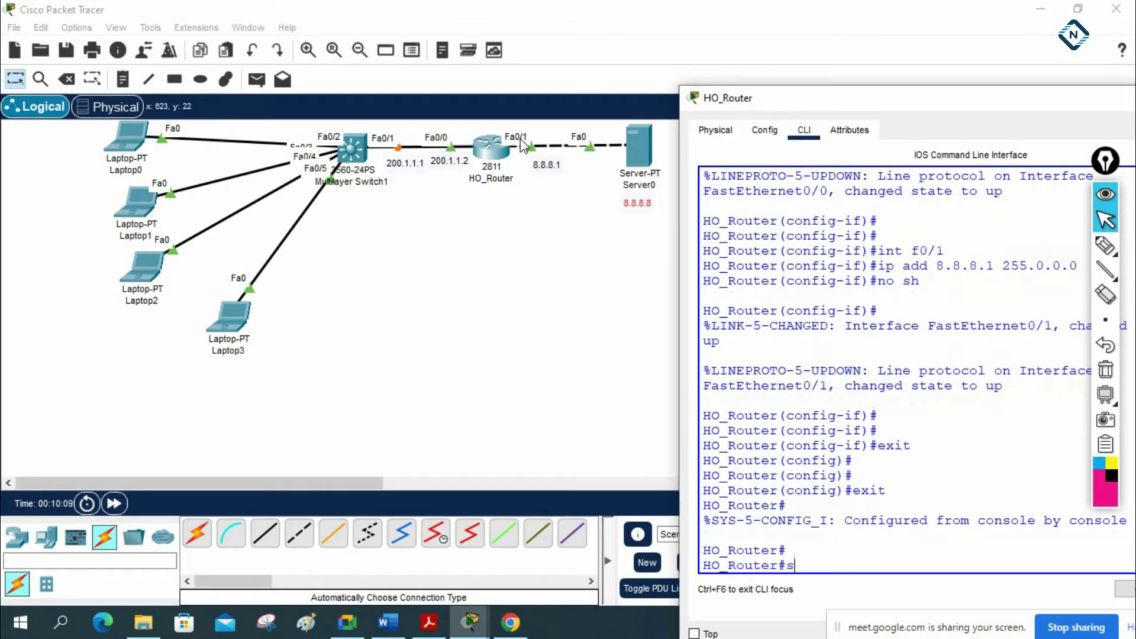
pyautogui.write('sh ip int br')
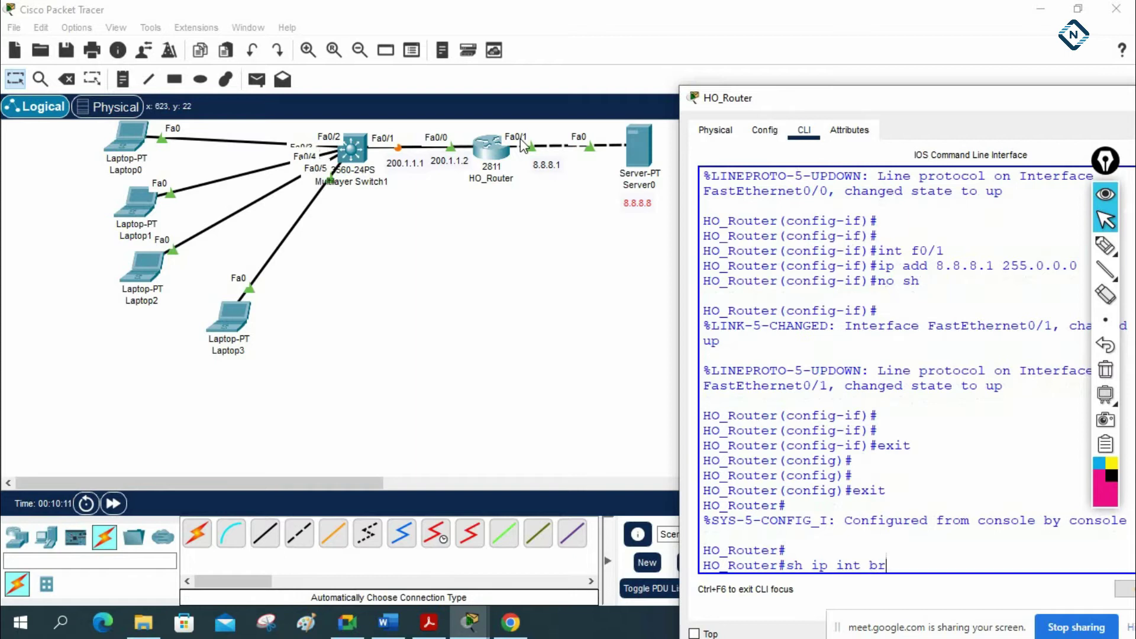
pyautogui.press('Return')
pyautogui.press('Return')
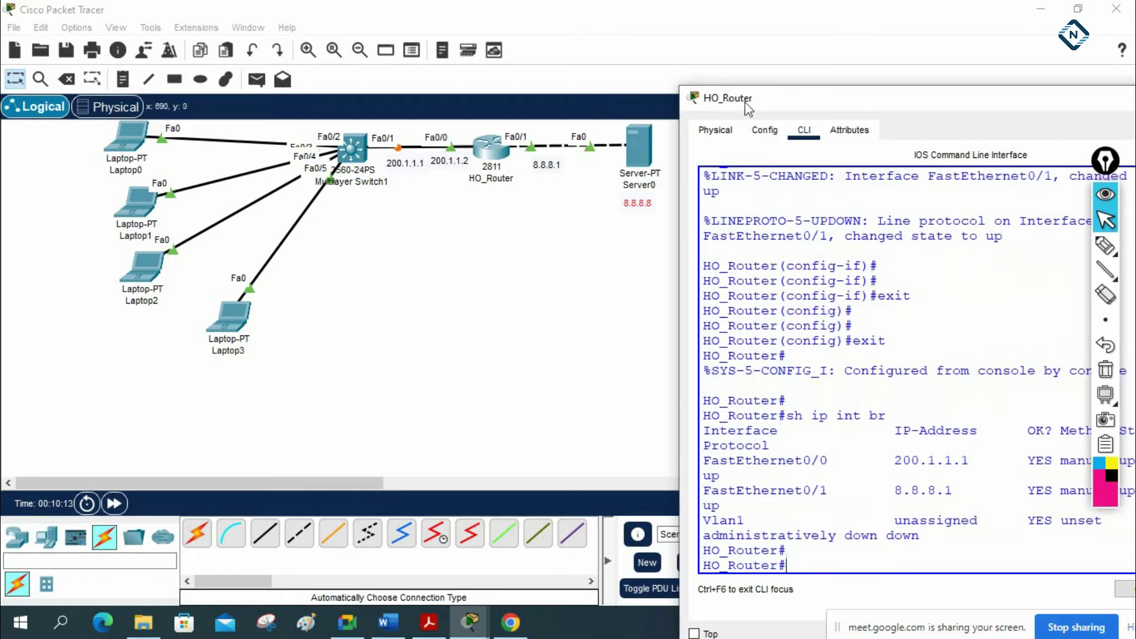
pyautogui.moveTo(748, 99); pyautogui.dragTo(513, 93)
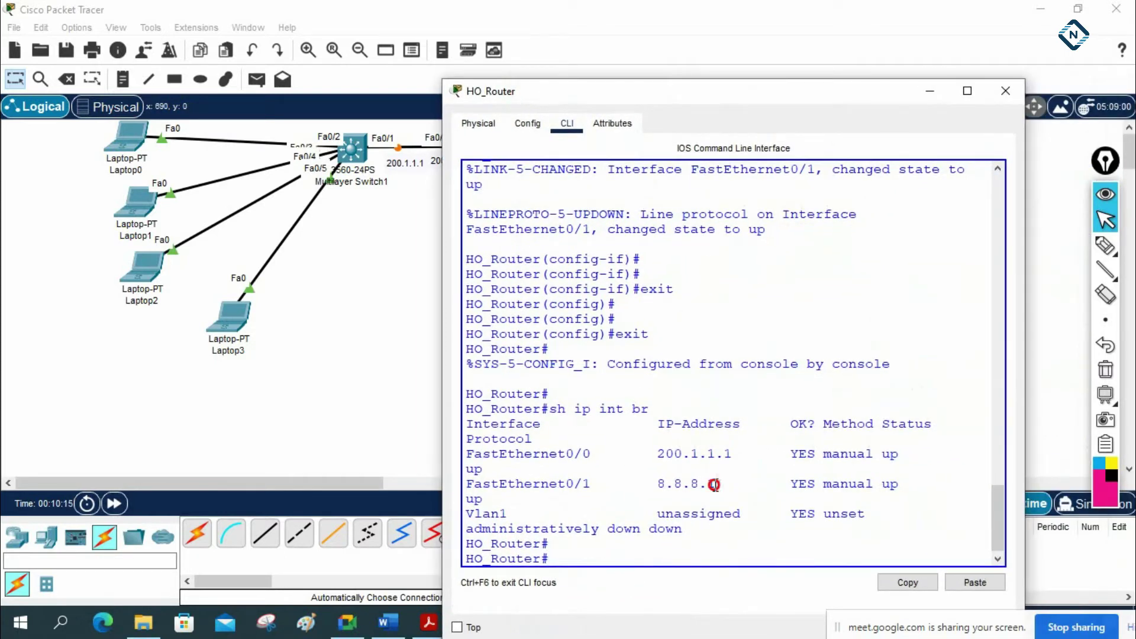
pyautogui.moveTo(714, 484); pyautogui.dragTo(459, 441)
# - Shift HO_Router's window aside to uncover the topology and re-enter global configuration mode with config t
pyautogui.moveTo(627, 94); pyautogui.dragTo(825, 76)
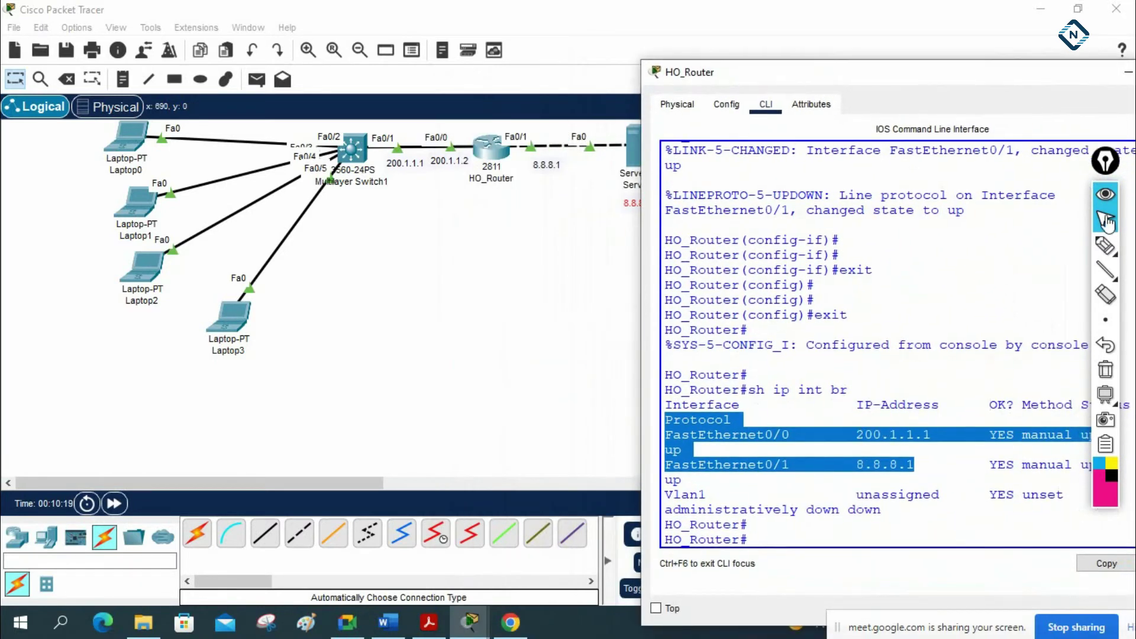
pyautogui.click(207, 294)
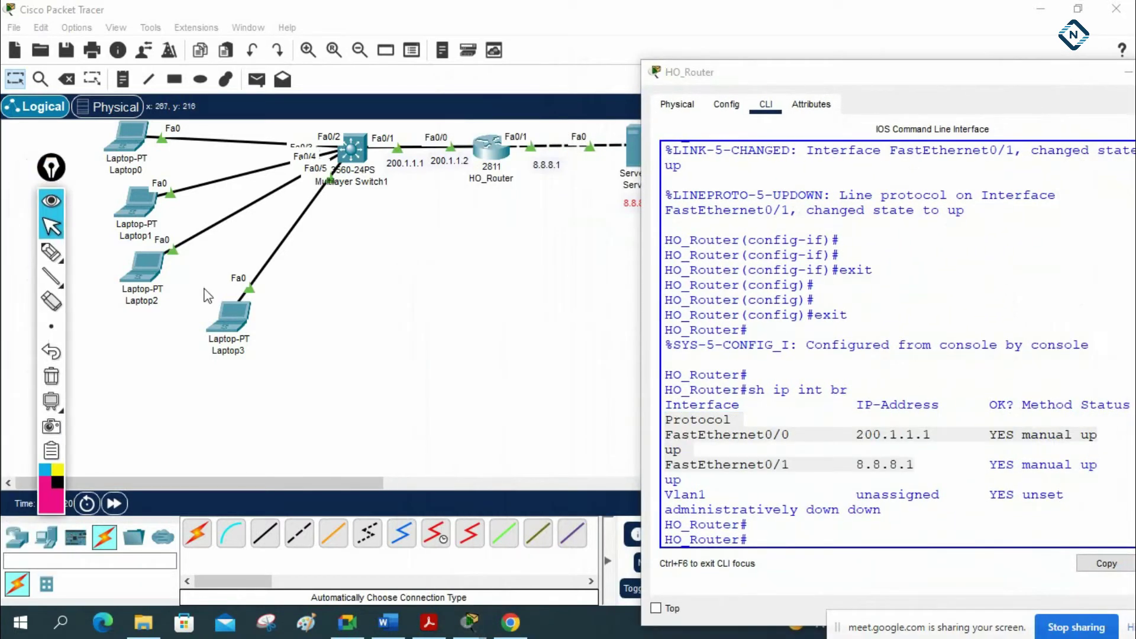
pyautogui.click(707, 447)
pyautogui.moveTo(884, 69); pyautogui.dragTo(866, 48)
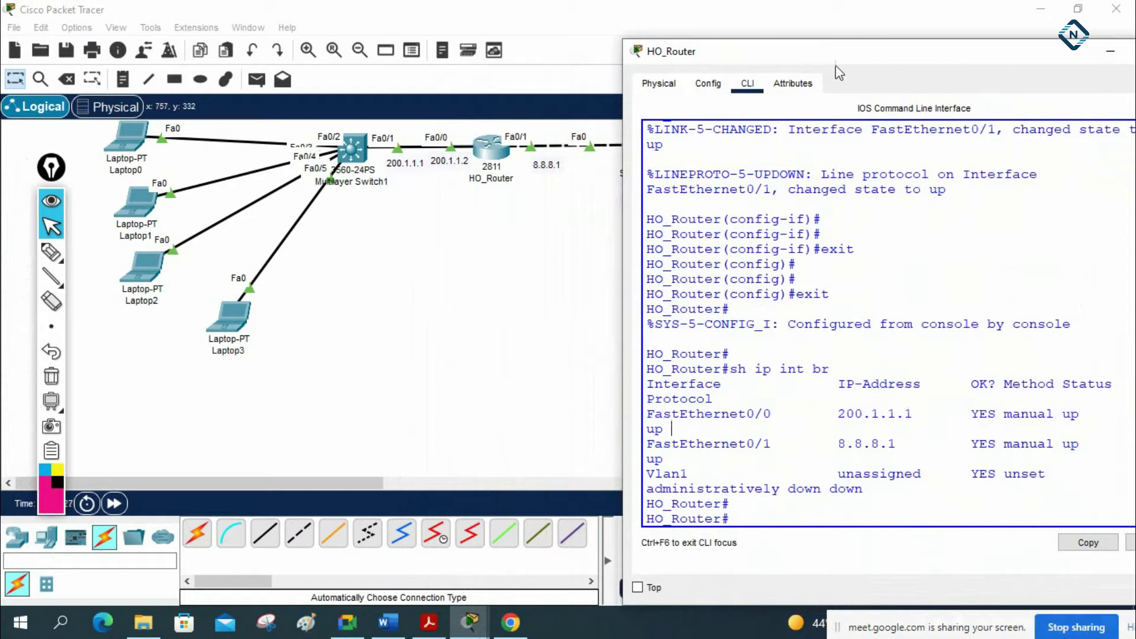
pyautogui.moveTo(839, 55); pyautogui.dragTo(851, 47)
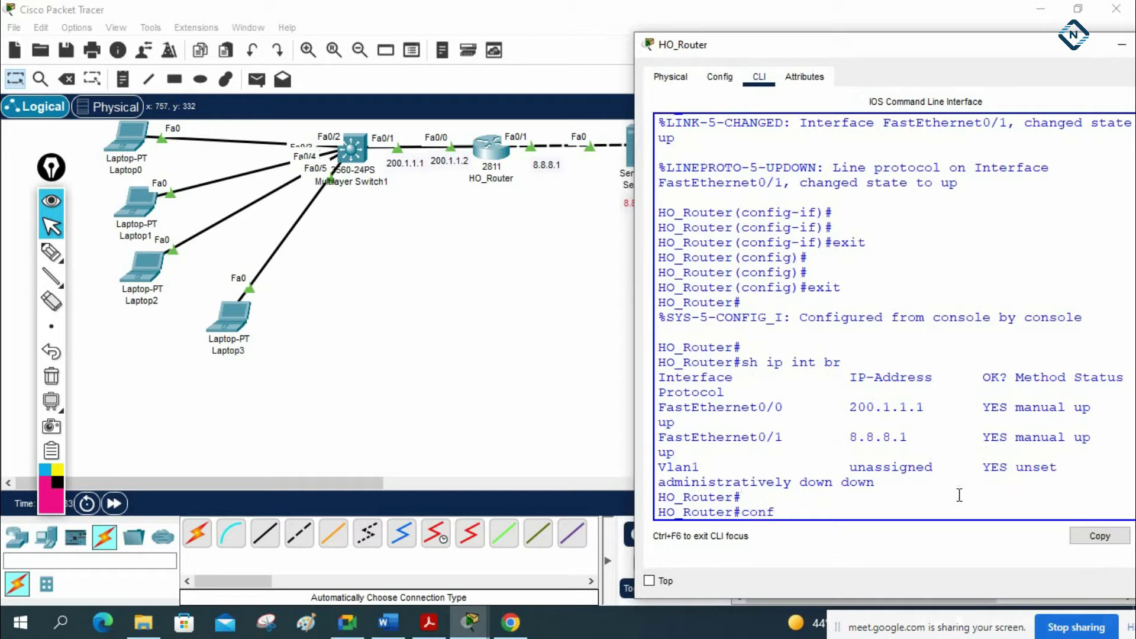
pyautogui.press('Return')
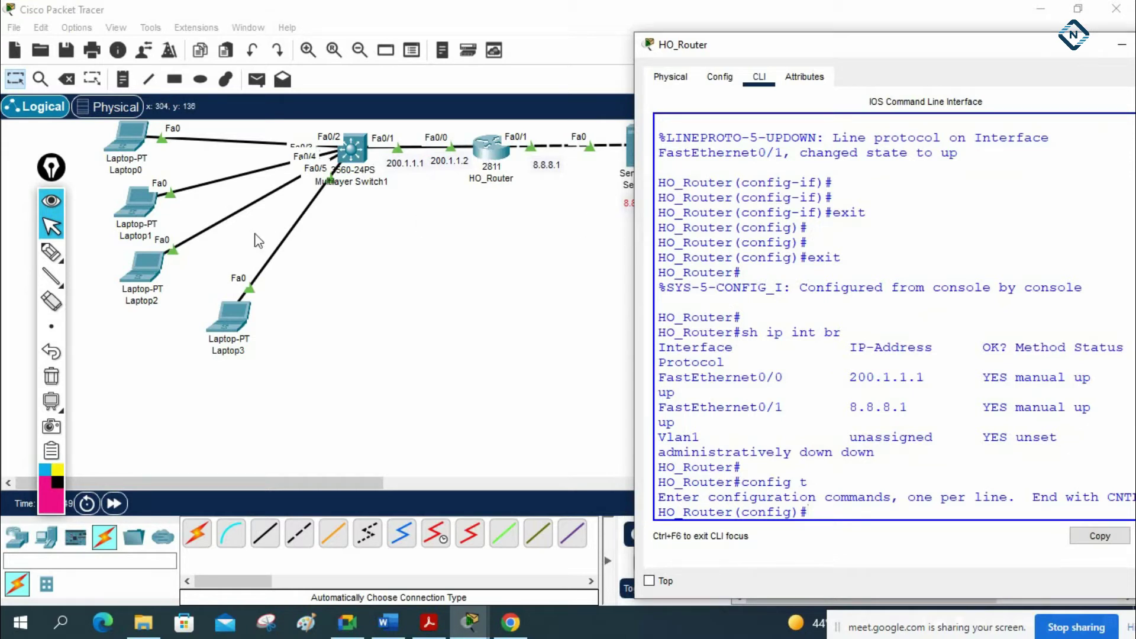
# - Circle the switch's Fa0/1 port, HO_Router's Fa0/0 port and the router's links with the pen, clear the marks, and return to the pointer
pyautogui.click(51, 252)
pyautogui.moveTo(392, 126)
pyautogui.mouseDown()
pyautogui.moveTo(369, 141)
pyautogui.moveTo(380, 174)
pyautogui.moveTo(414, 179)
pyautogui.moveTo(426, 157)
pyautogui.moveTo(392, 123)
pyautogui.mouseUp()
pyautogui.moveTo(480, 138)
pyautogui.mouseDown()
pyautogui.moveTo(435, 128)
pyautogui.moveTo(427, 139)
pyautogui.moveTo(487, 155)
pyautogui.mouseUp()
pyautogui.moveTo(398, 114)
pyautogui.mouseDown()
pyautogui.moveTo(547, 102)
pyautogui.moveTo(593, 158)
pyautogui.moveTo(496, 190)
pyautogui.moveTo(393, 189)
pyautogui.moveTo(350, 152)
pyautogui.moveTo(390, 171)
pyautogui.moveTo(565, 165)
pyautogui.mouseUp()
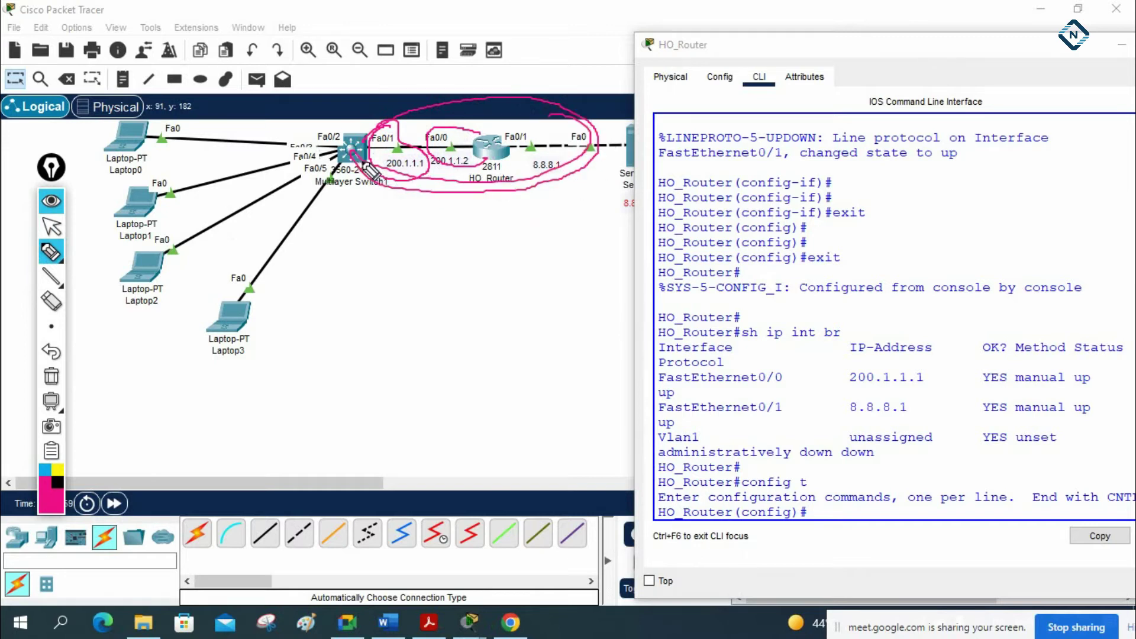
pyautogui.click(51, 376)
pyautogui.click(52, 227)
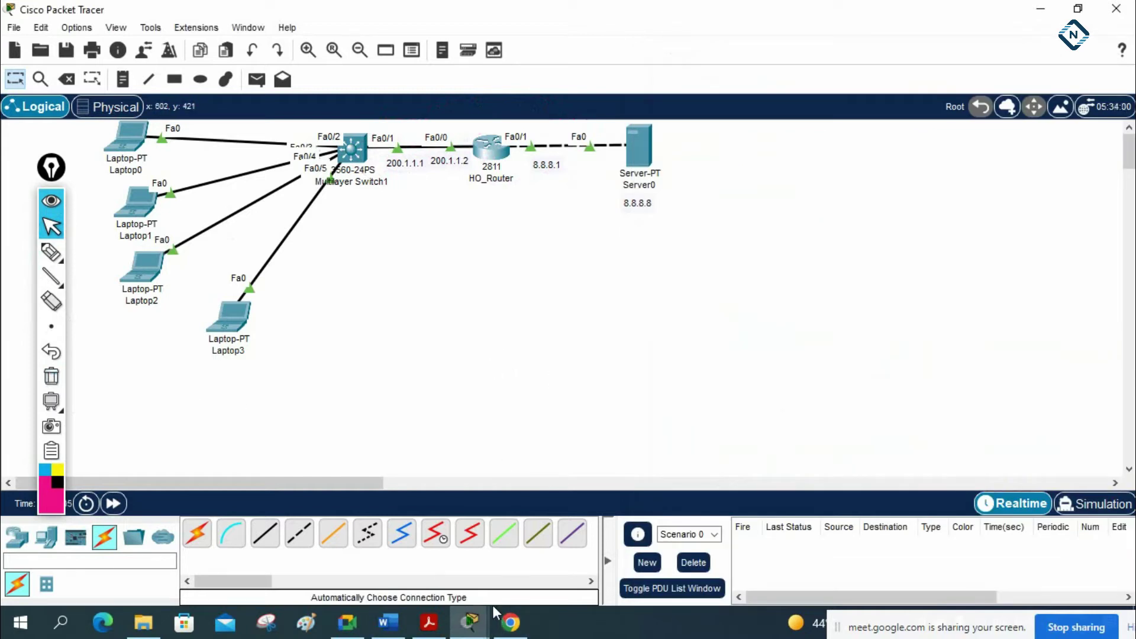
# - Reopen HO_Router's CLI and start OSPF process 1 with router ID 1.1.1.1
pyautogui.click(500, 152)
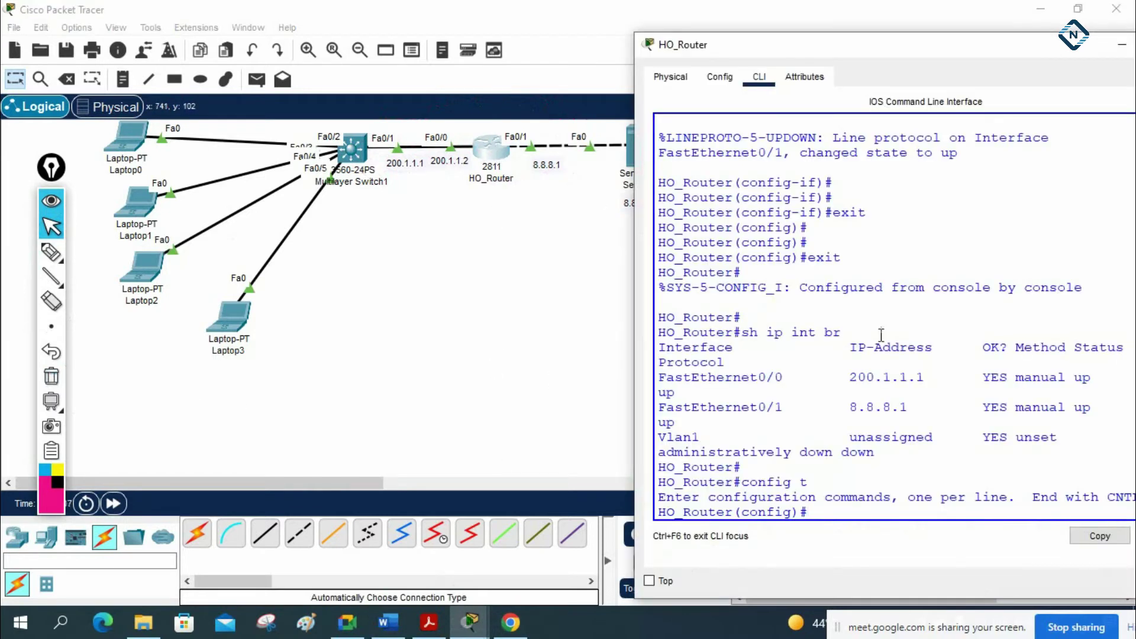
pyautogui.write('router ospf ')
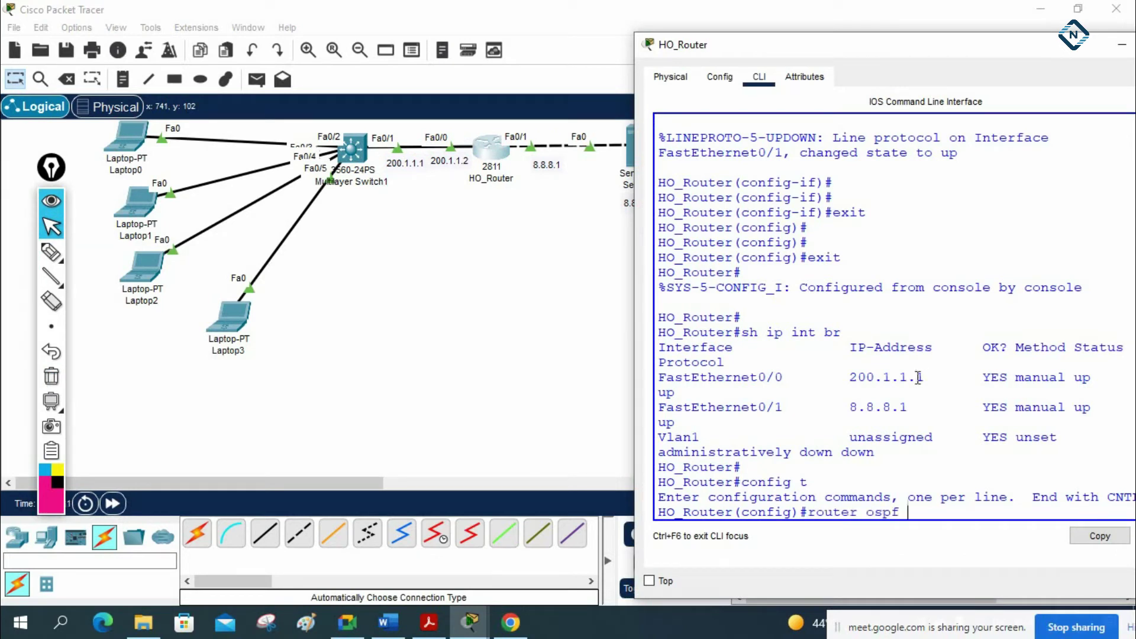
pyautogui.write('1')
pyautogui.press('Return')
pyautogui.write('router')
pyautogui.press('Tab')
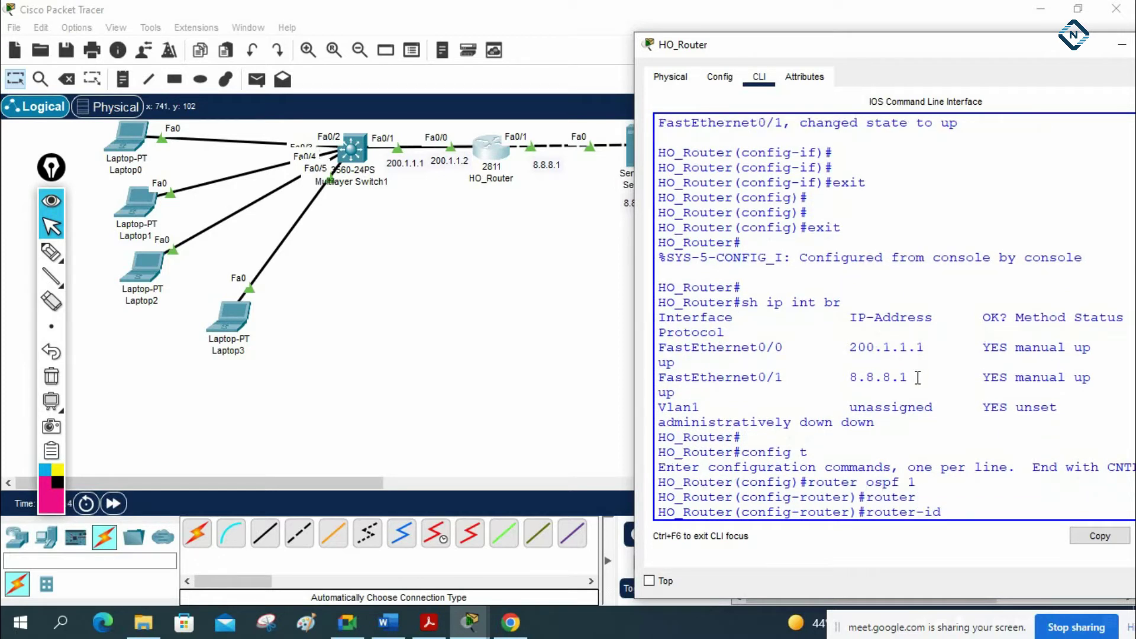
pyautogui.write('1.1.1.1')
pyautogui.press('Return')
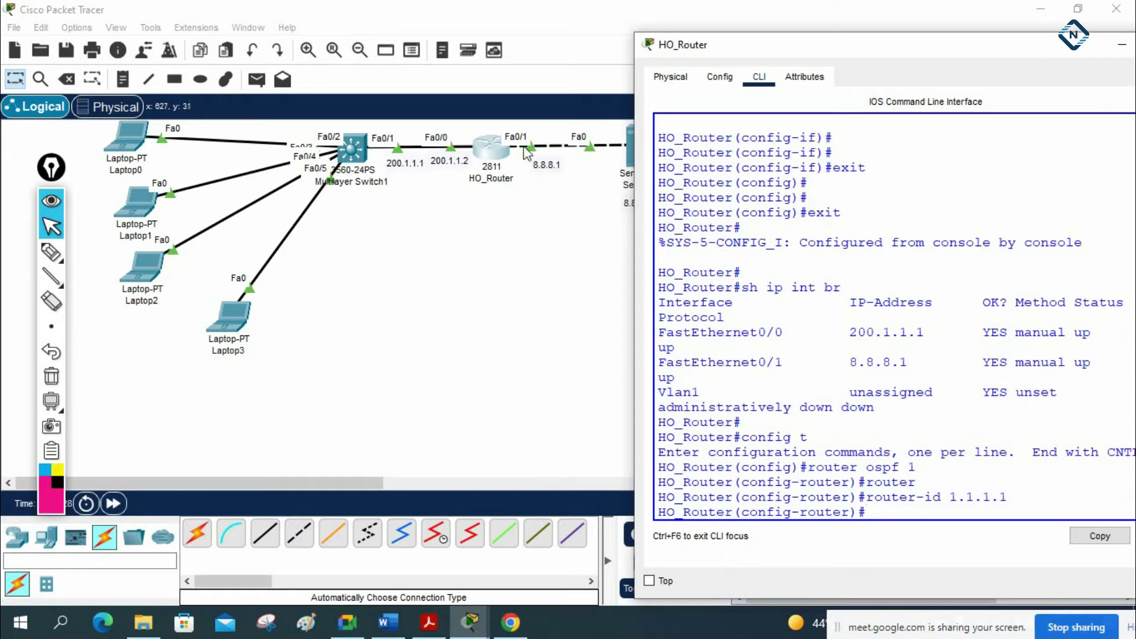
# - Add HO_Router's interface f0/0 to OSPF process 1 in area 0
pyautogui.write('nt f0/0')
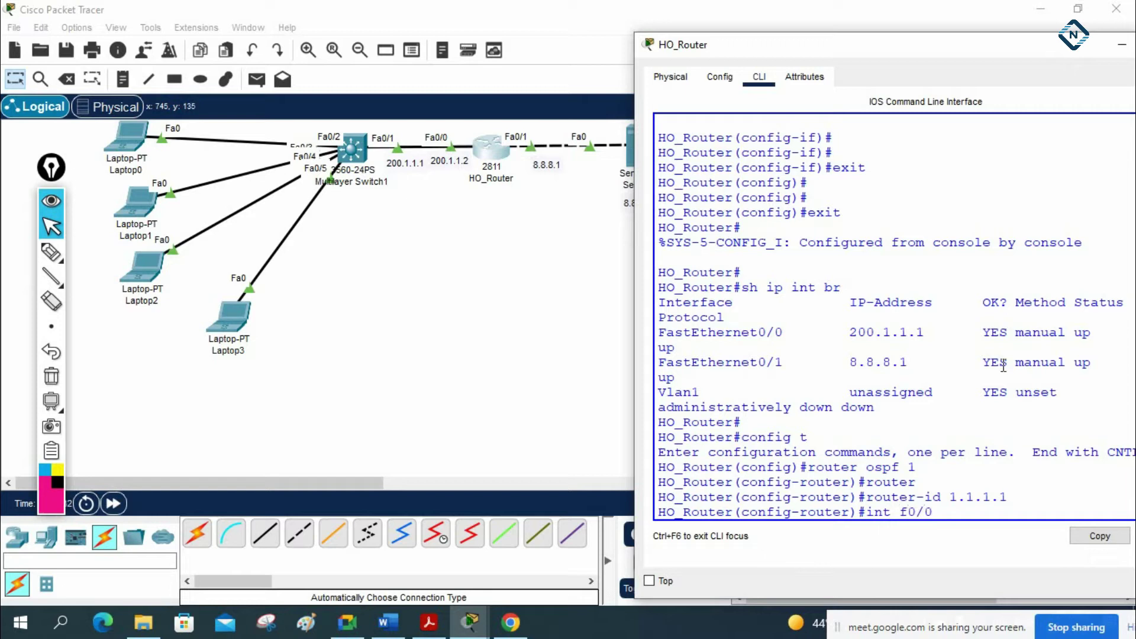
pyautogui.press('Return')
pyautogui.write('ip ospf 1 area 0')
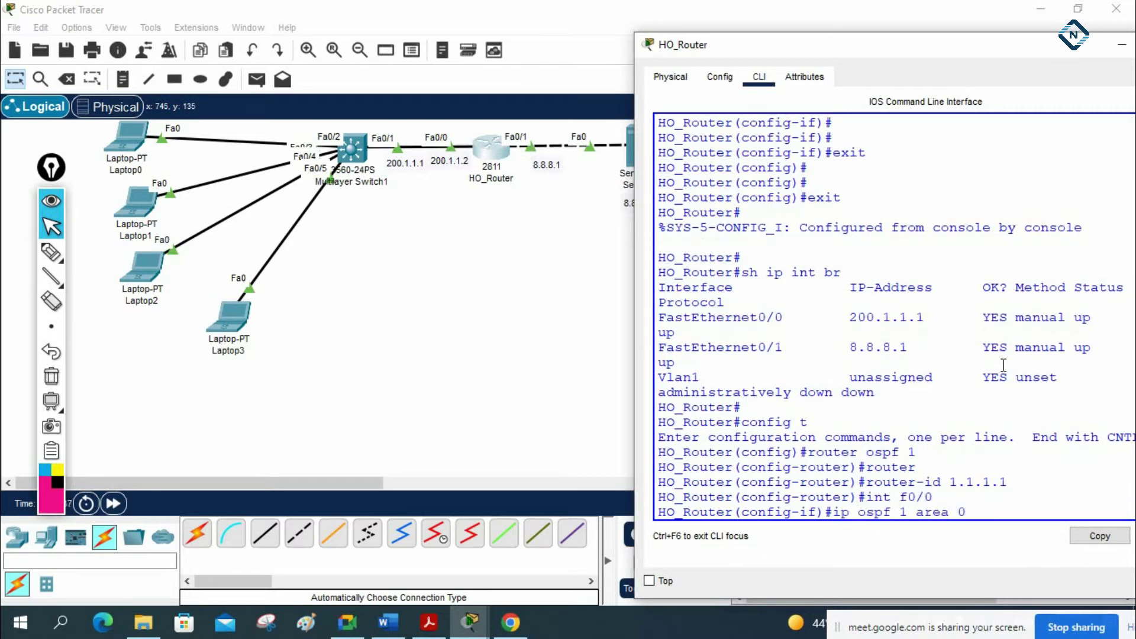
pyautogui.press('Return')
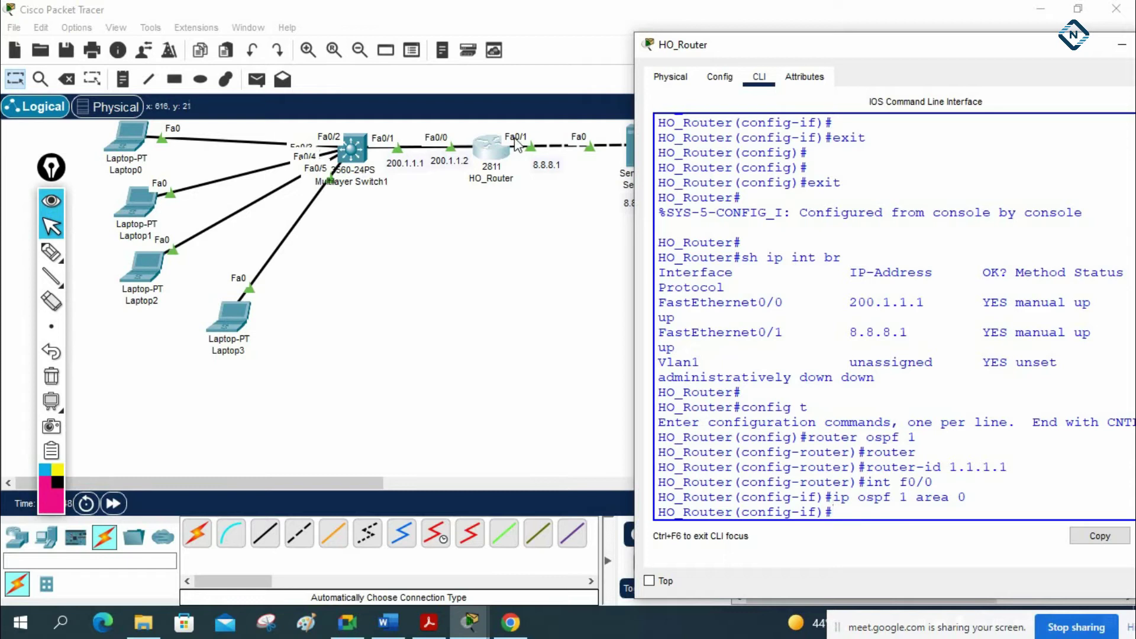
# - Add HO_Router's interface f0/1 to OSPF process 1 in area 0
pyautogui.write('int f0/1')
pyautogui.press('Return')
pyautogui.write('ip ospf')
pyautogui.press('Tab')
pyautogui.write('1 area 0')
pyautogui.press('Return')
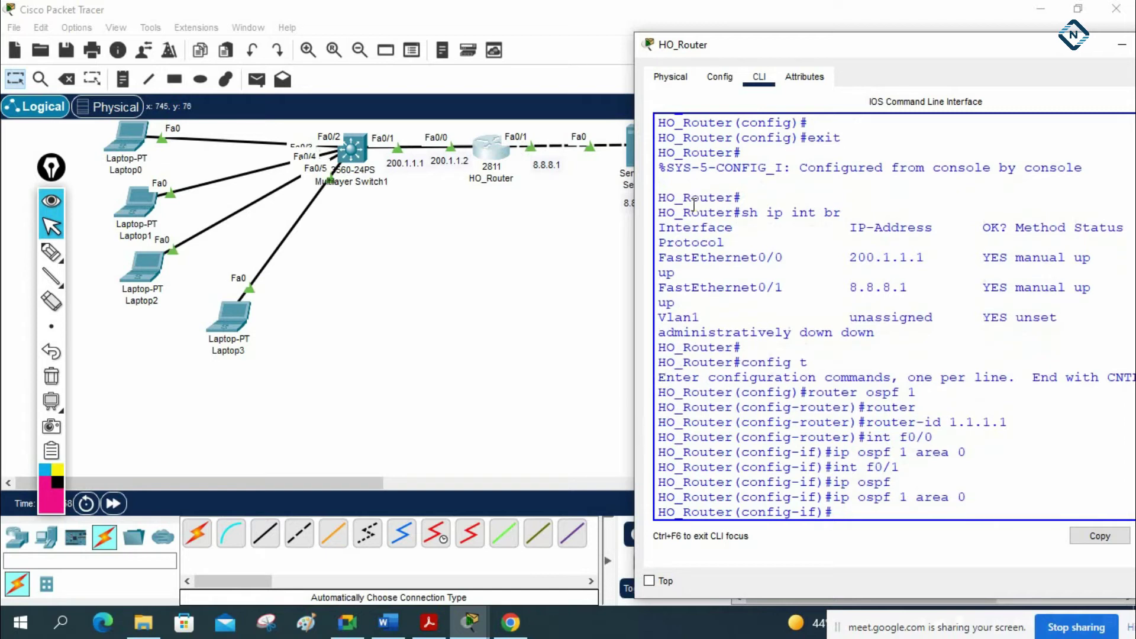
# - Return to privileged mode, save HO_Router's configuration with wr and minimize its window
pyautogui.hotkey('ctrl', 'z')
pyautogui.press('Return')
pyautogui.press('Return')
pyautogui.write('wr')
pyautogui.press('Return')
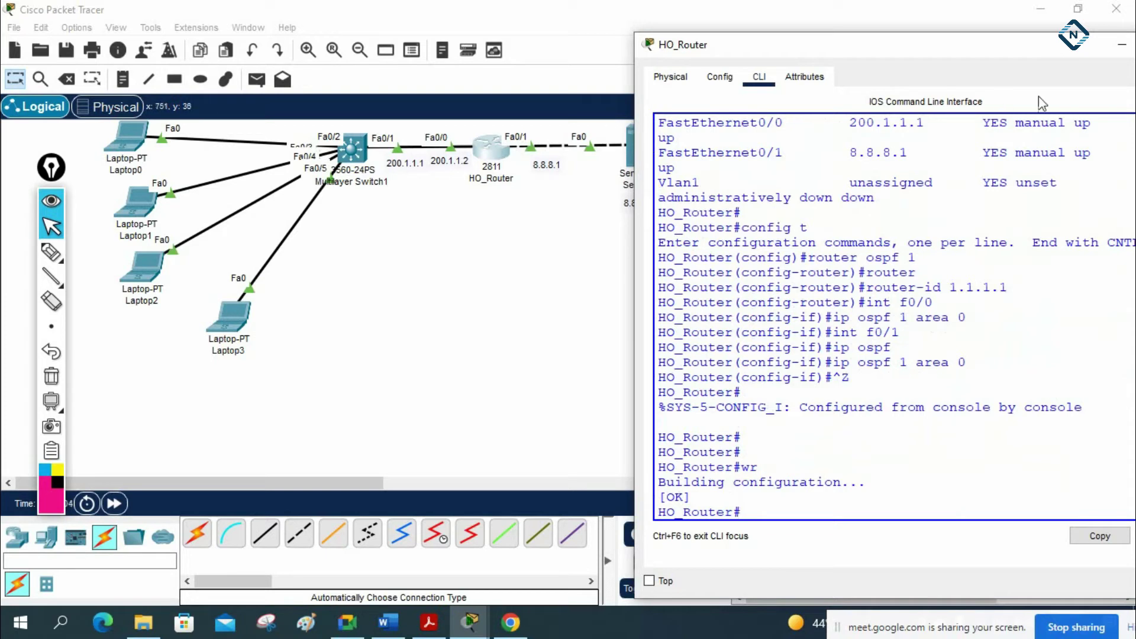
pyautogui.click(1122, 45)
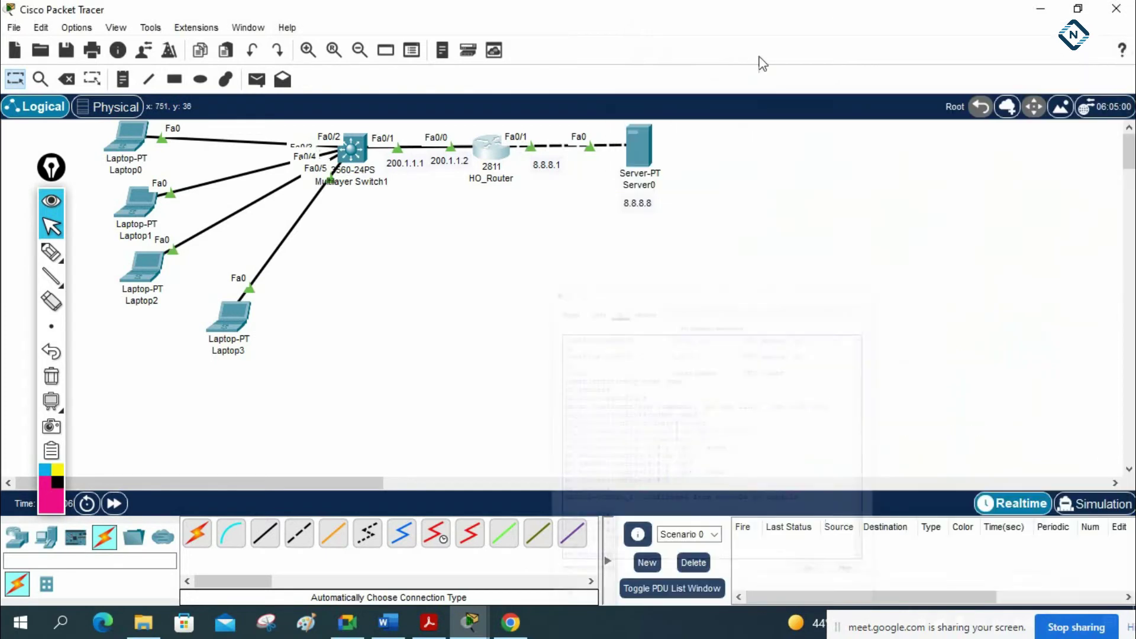
# - Open Multilayer Switch1's command line interface and arrange its window beside the topology
pyautogui.click(352, 151)
pyautogui.moveTo(491, 10); pyautogui.dragTo(791, 134)
pyautogui.moveTo(276, 486); pyautogui.dragTo(318, 490)
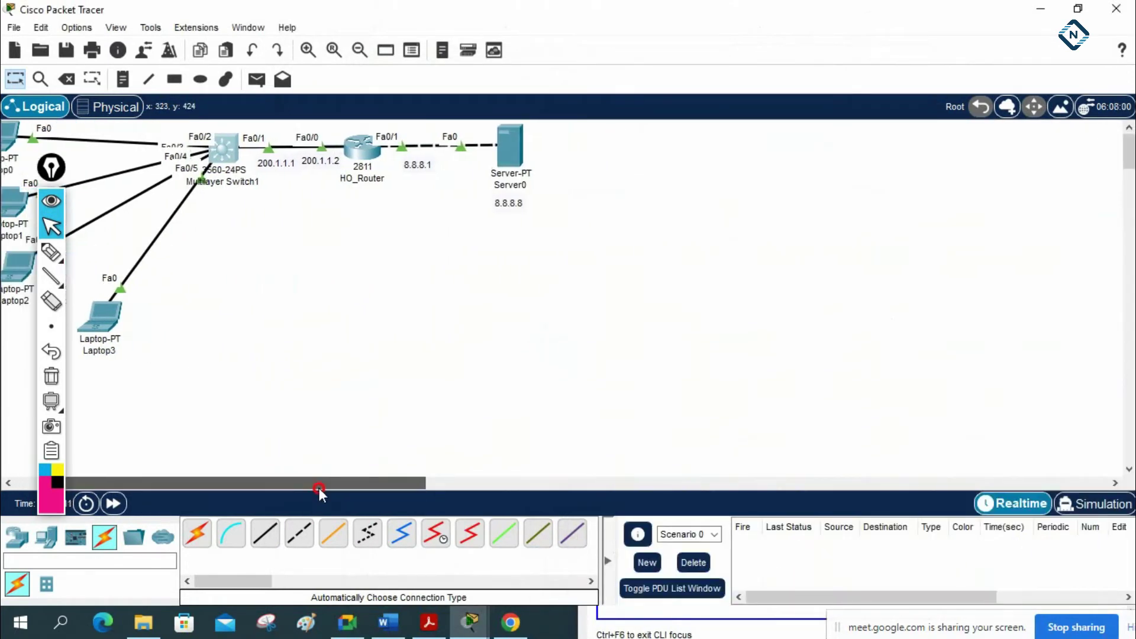
pyautogui.click(613, 632)
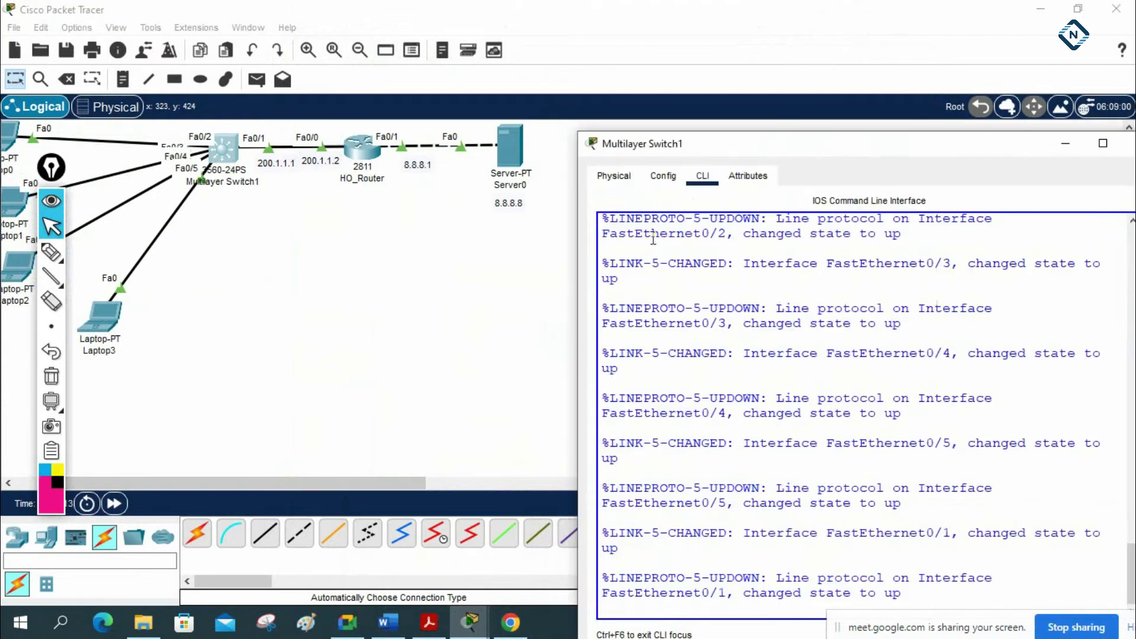
pyautogui.moveTo(742, 144); pyautogui.dragTo(705, 69)
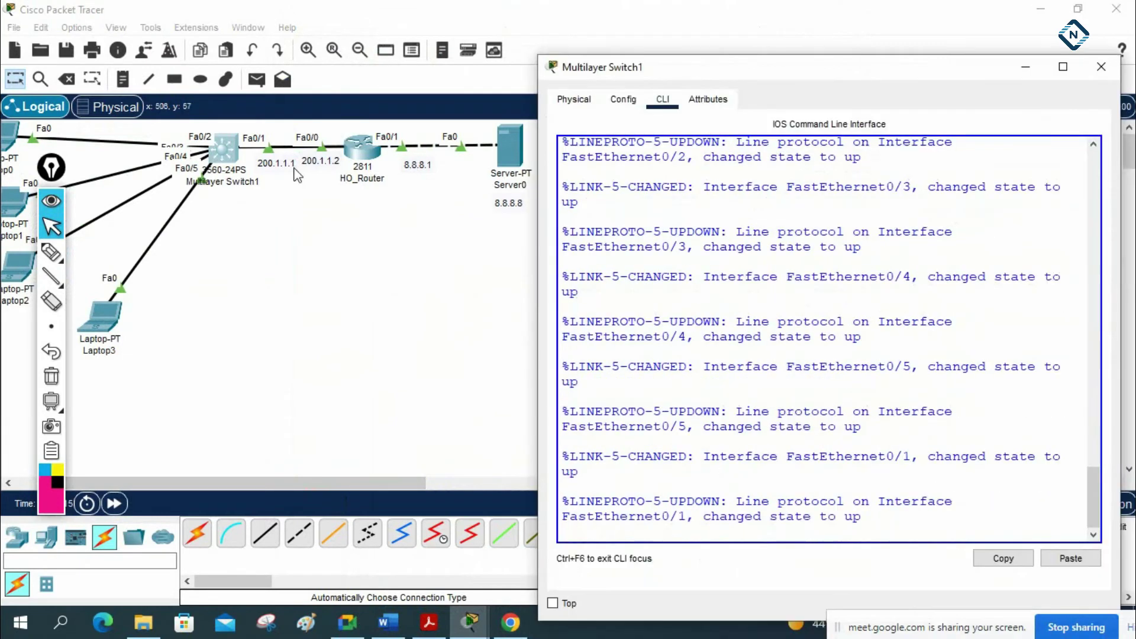
# - Rename the multilayer switch's label to SW1 in the topology
pyautogui.click(243, 181)
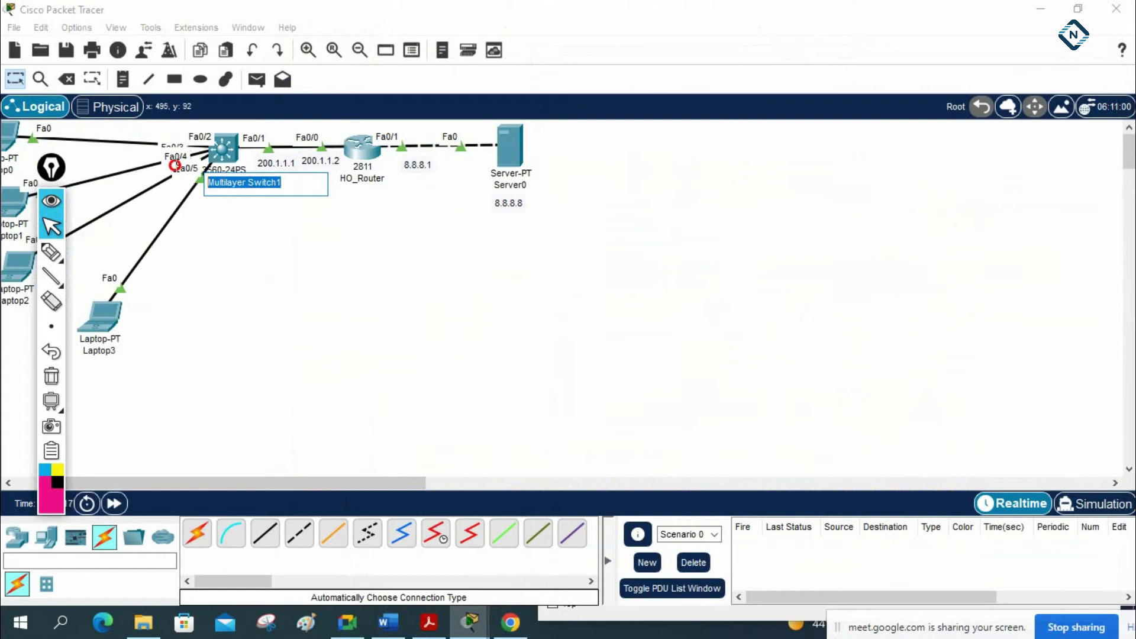
pyautogui.write('SW1')
pyautogui.click(329, 227)
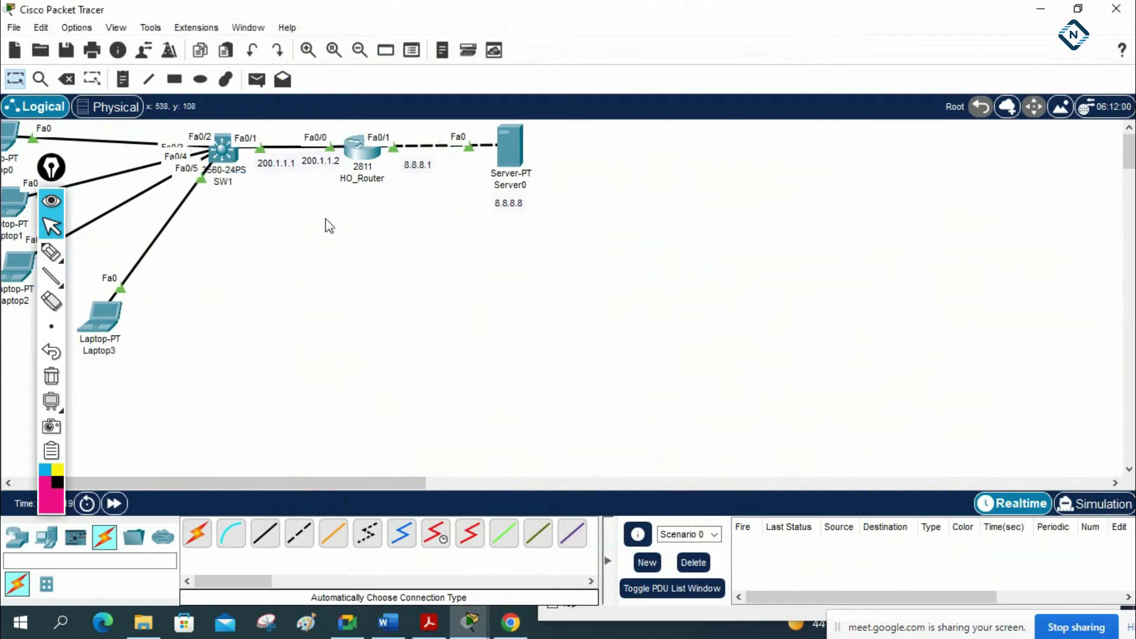
# - Open SW1's command line interface, widen its window and place it beside the topology
pyautogui.click(226, 147)
pyautogui.moveTo(905, 70); pyautogui.dragTo(859, 36)
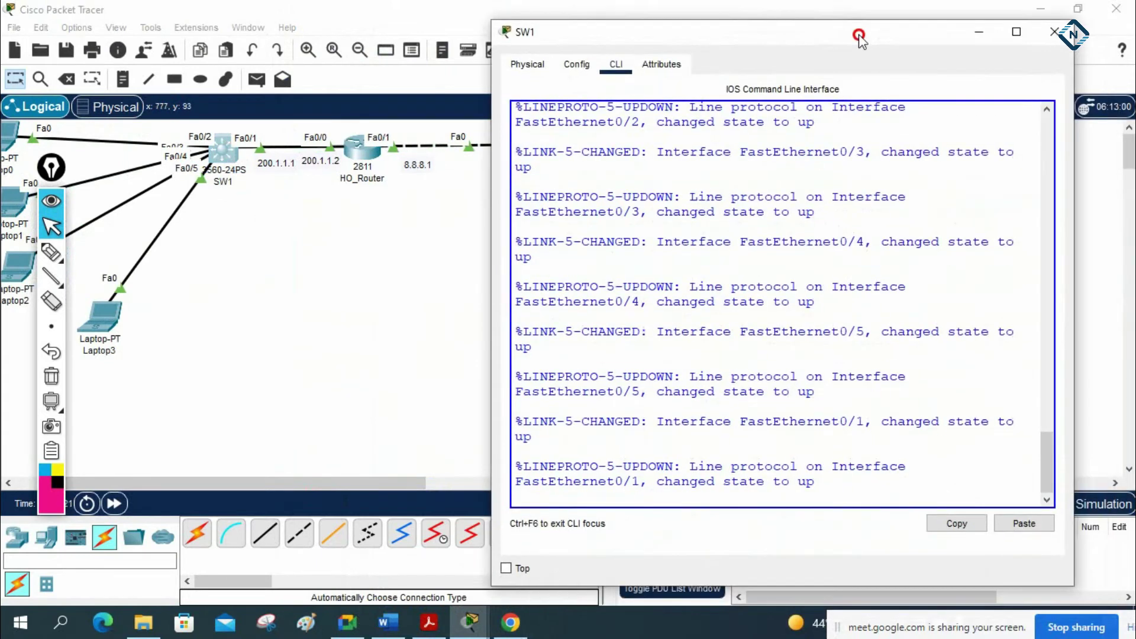
pyautogui.moveTo(1074, 156); pyautogui.dragTo(1124, 156)
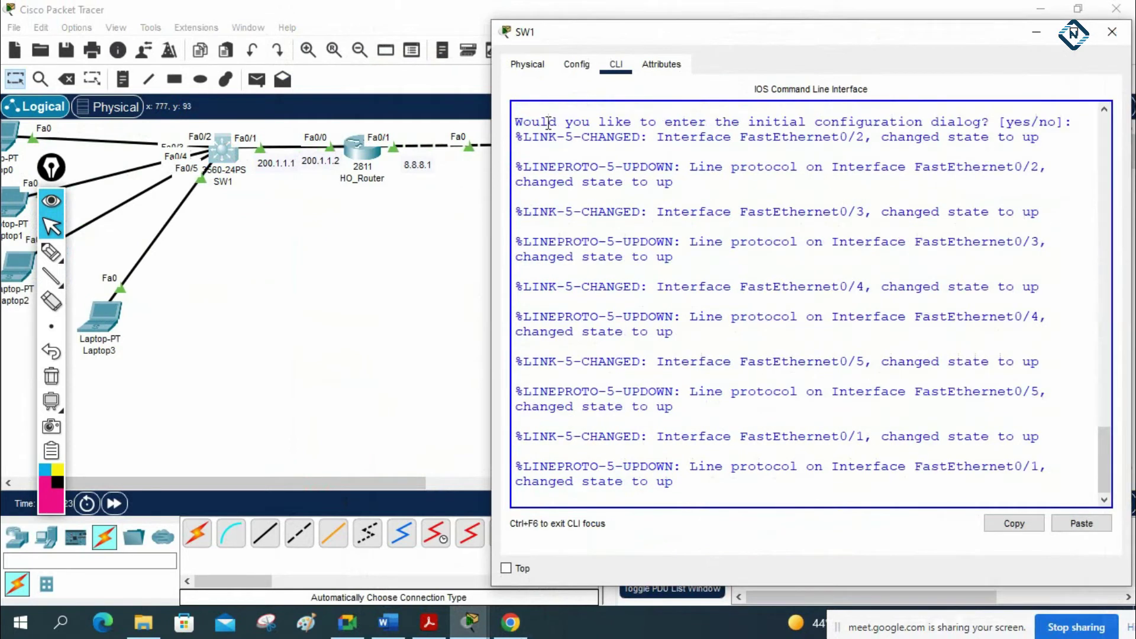
pyautogui.moveTo(492, 142); pyautogui.dragTo(410, 126)
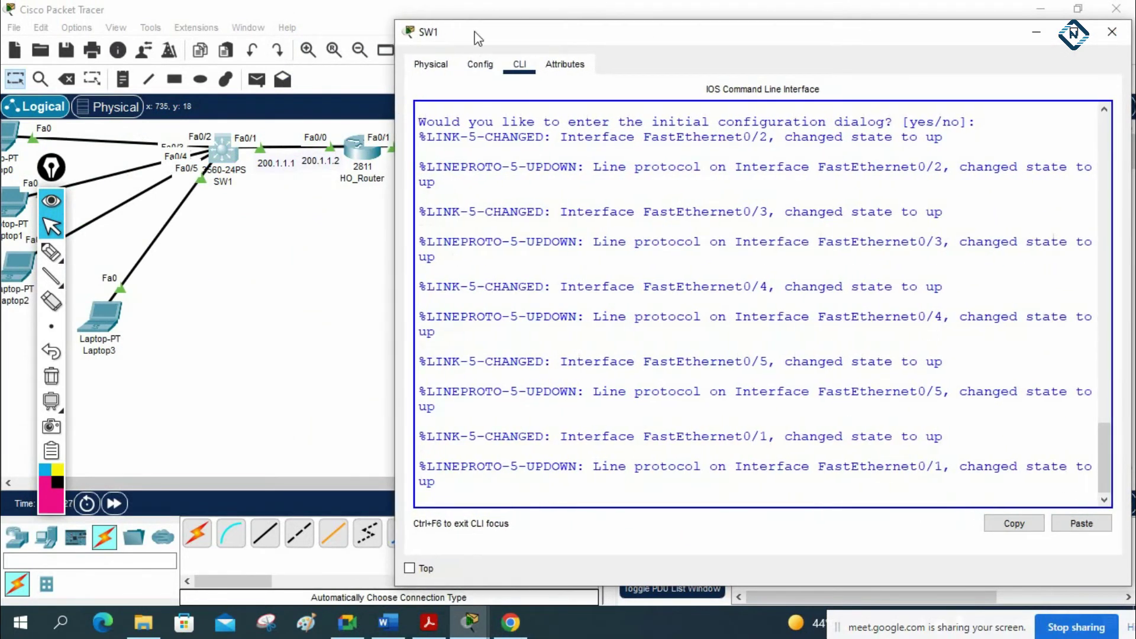
pyautogui.moveTo(478, 39); pyautogui.dragTo(494, 35)
# - Decline SW1's initial configuration dialog with no and start the console session
pyautogui.press('Return')
pyautogui.press('Return')
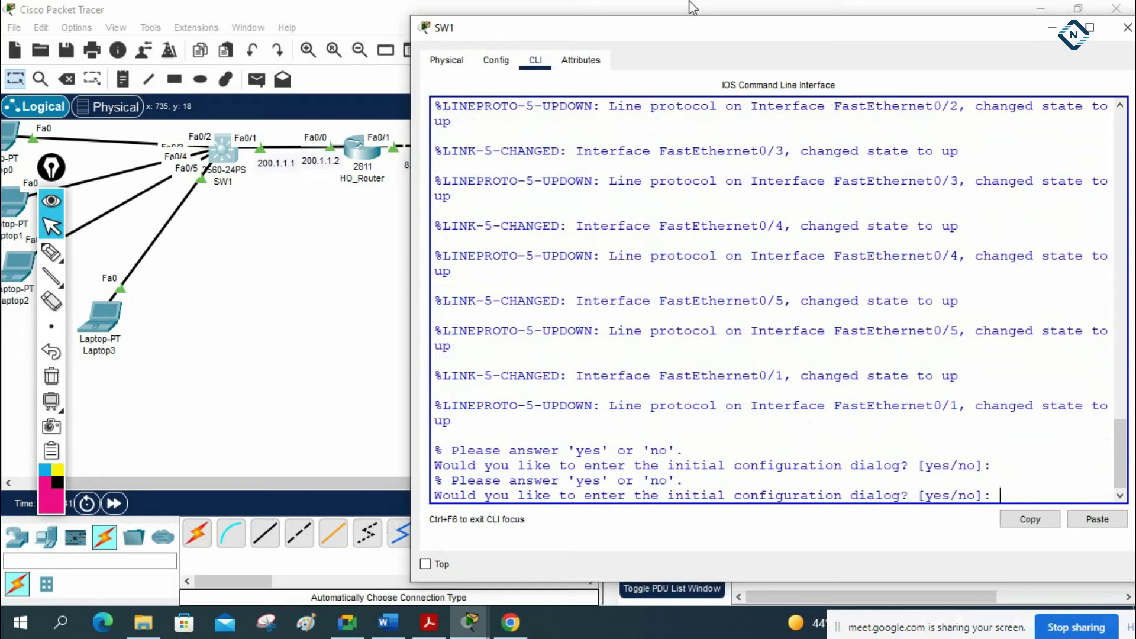
pyautogui.write('no')
pyautogui.press('Return')
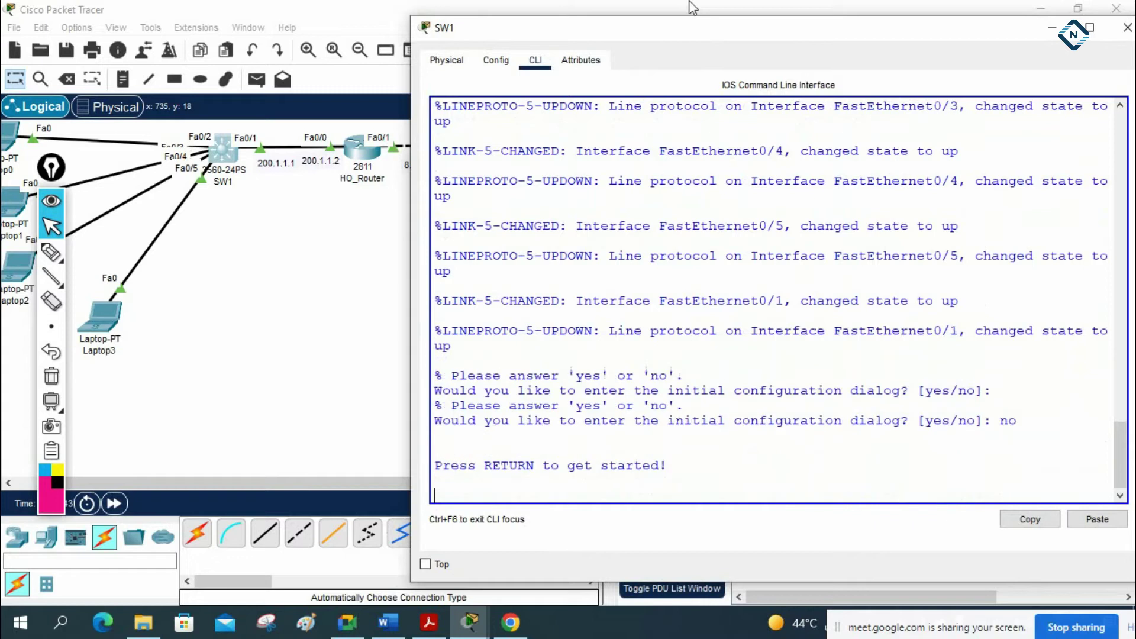
pyautogui.press('Return')
pyautogui.press('Return')
# - Enter privileged mode and global configuration mode, then set the switch's hostname to SW1
pyautogui.write('en')
pyautogui.press('Return')
pyautogui.write('config t')
pyautogui.press('Return')
pyautogui.write('hos')
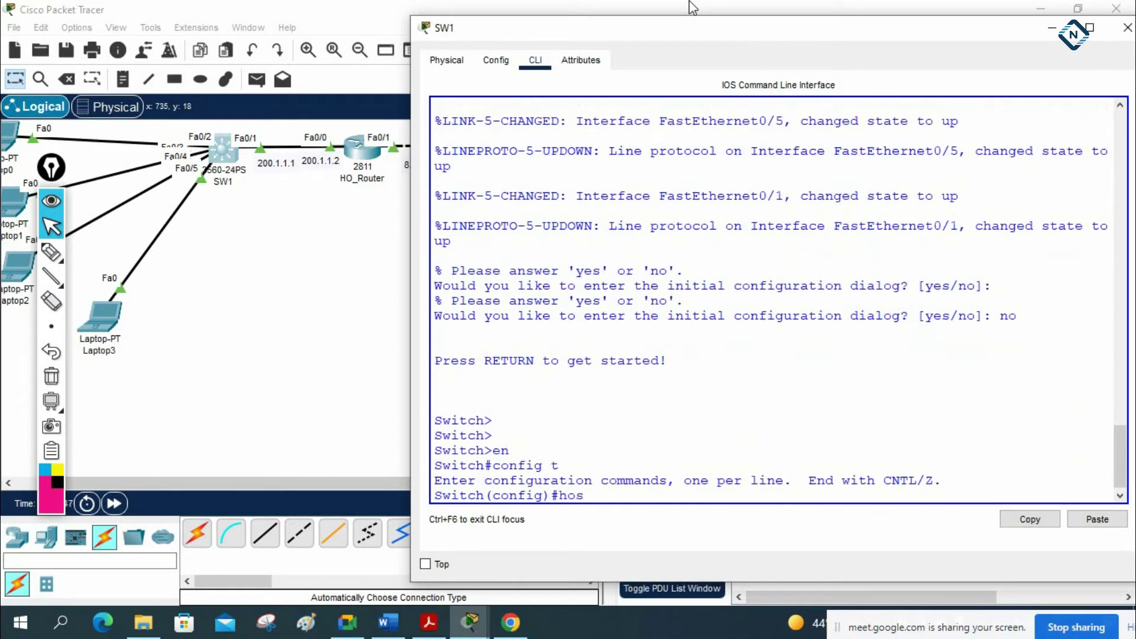
pyautogui.press('Tab')
pyautogui.write('SW1')
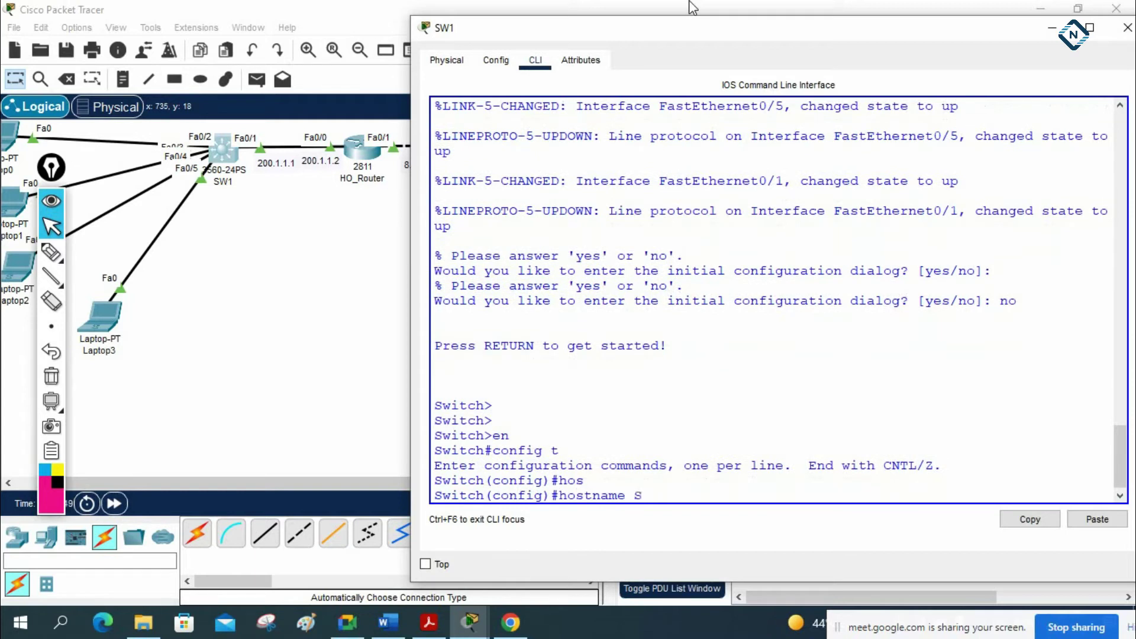
pyautogui.press('Return')
pyautogui.press('Return')
pyautogui.press('Return')
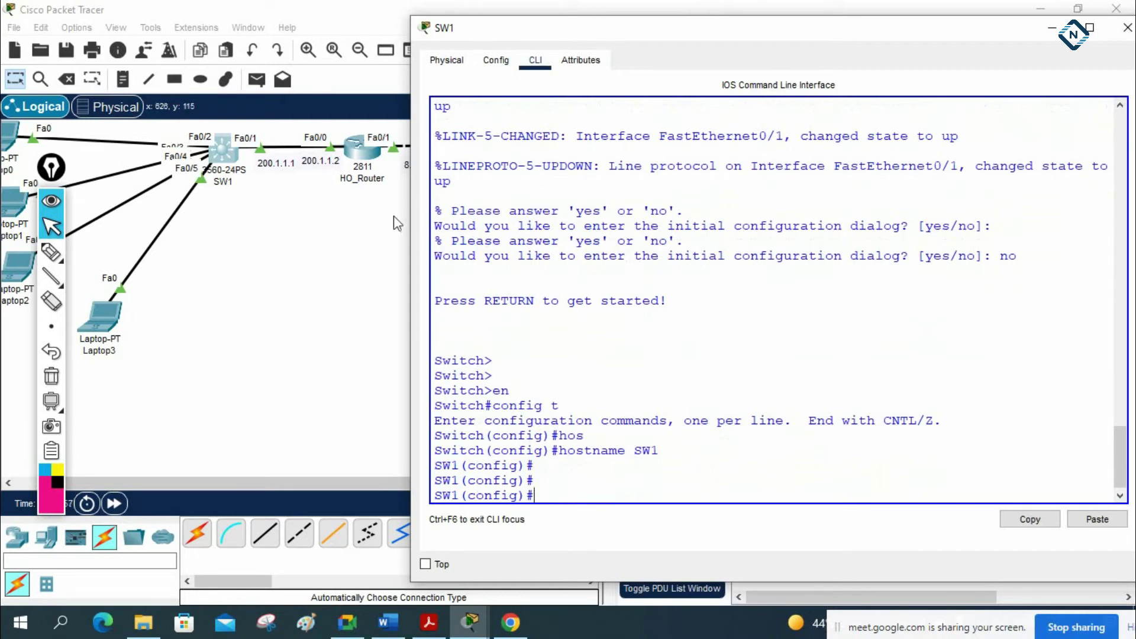
# - Enter SW1's interface f0/1 configuration and try to assign IP address 200.1.1.1 with mask 255.255.255.0
pyautogui.write('int f0/1')
pyautogui.press('Return')
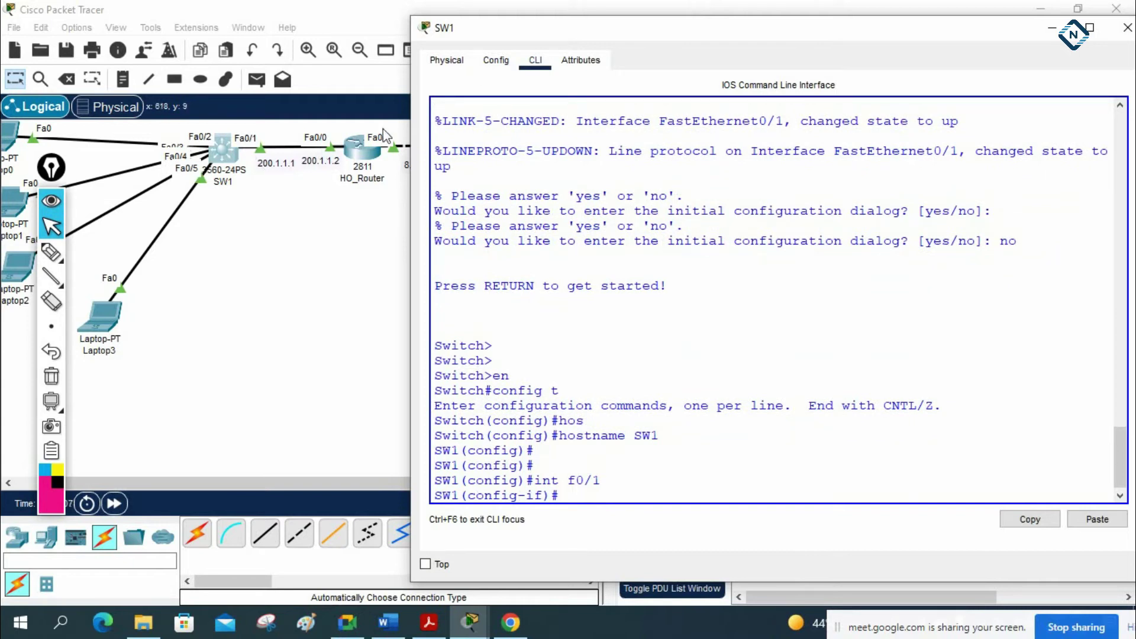
pyautogui.write('ip add 200')
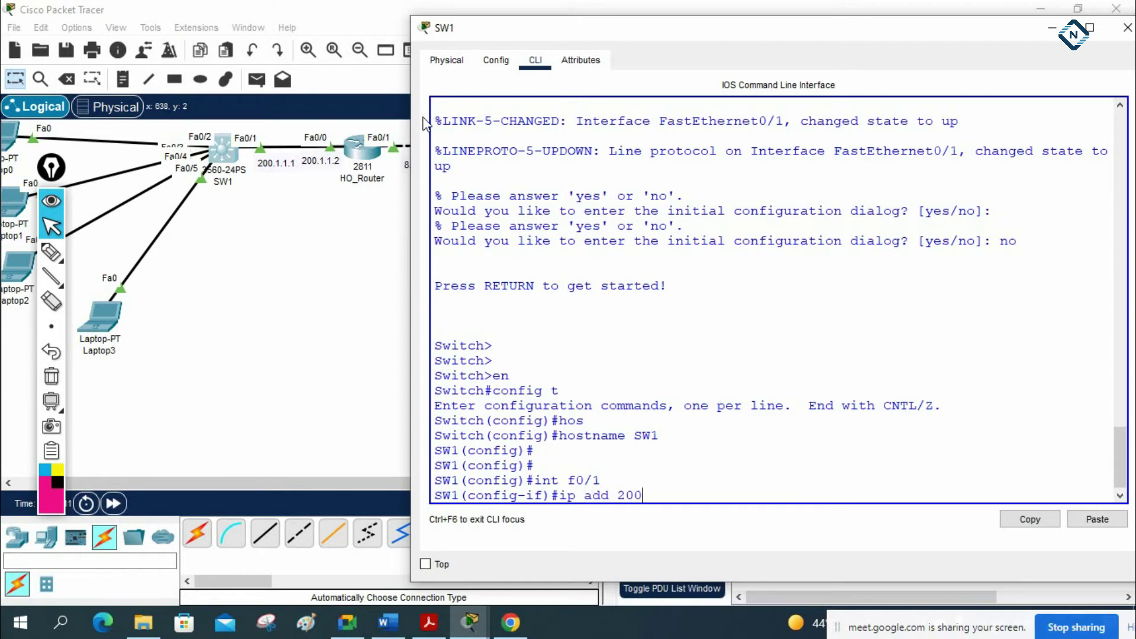
pyautogui.write('.1.1.1')
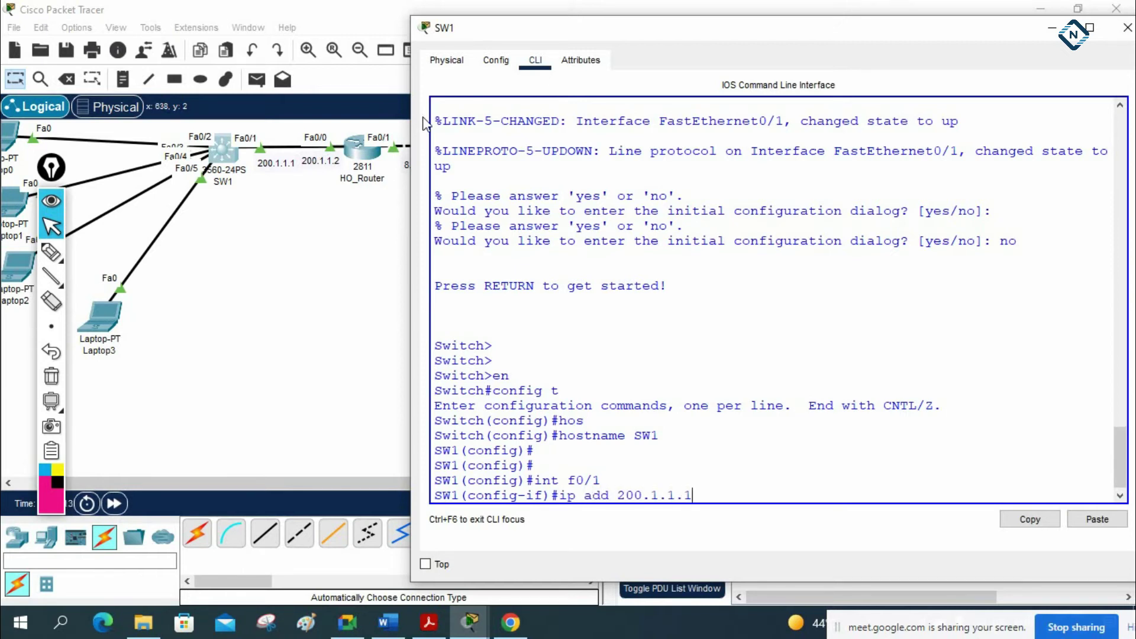
pyautogui.write(' 255.255.255.0')
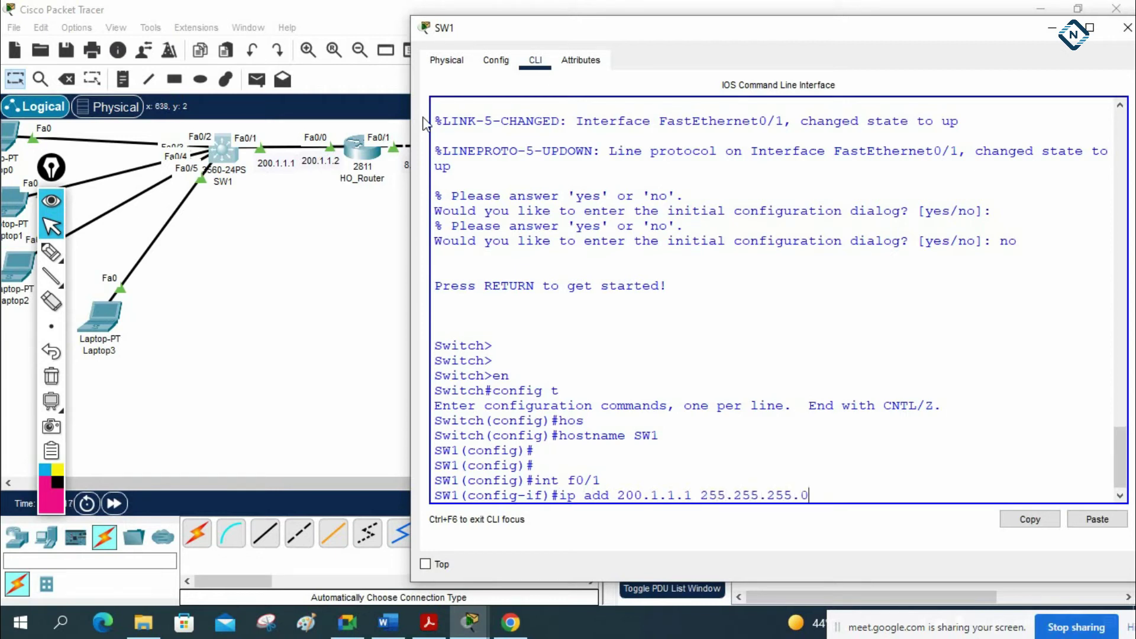
pyautogui.press('Return')
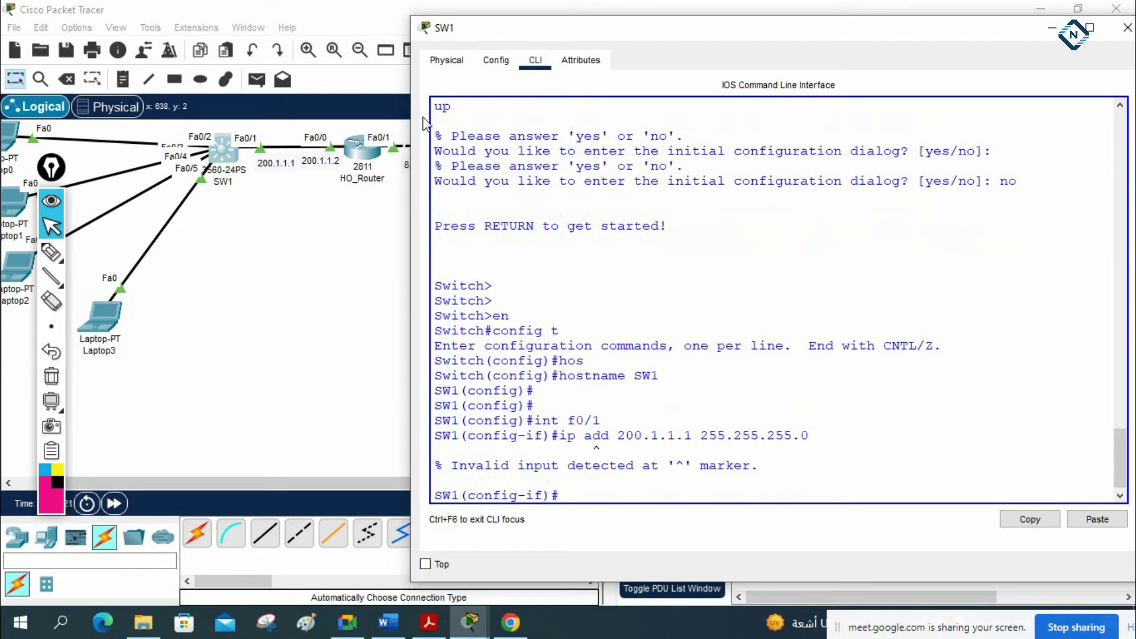
# - Convert SW1's interface f0/1 to a routed port with no switchport
pyautogui.write('no sw')
pyautogui.press('Tab')
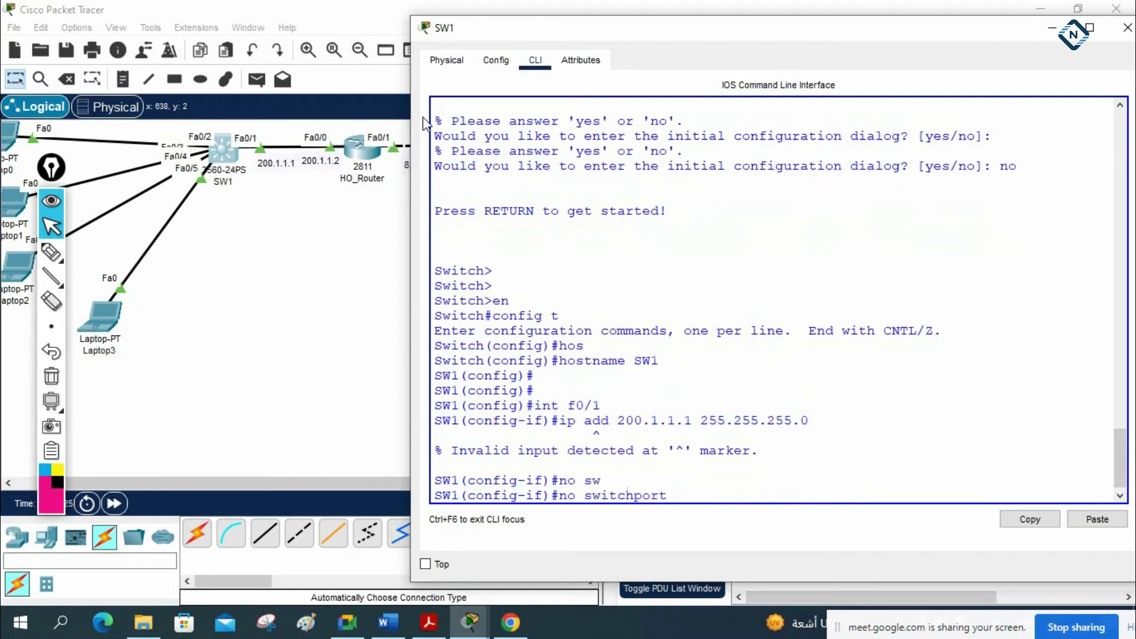
pyautogui.press('Return')
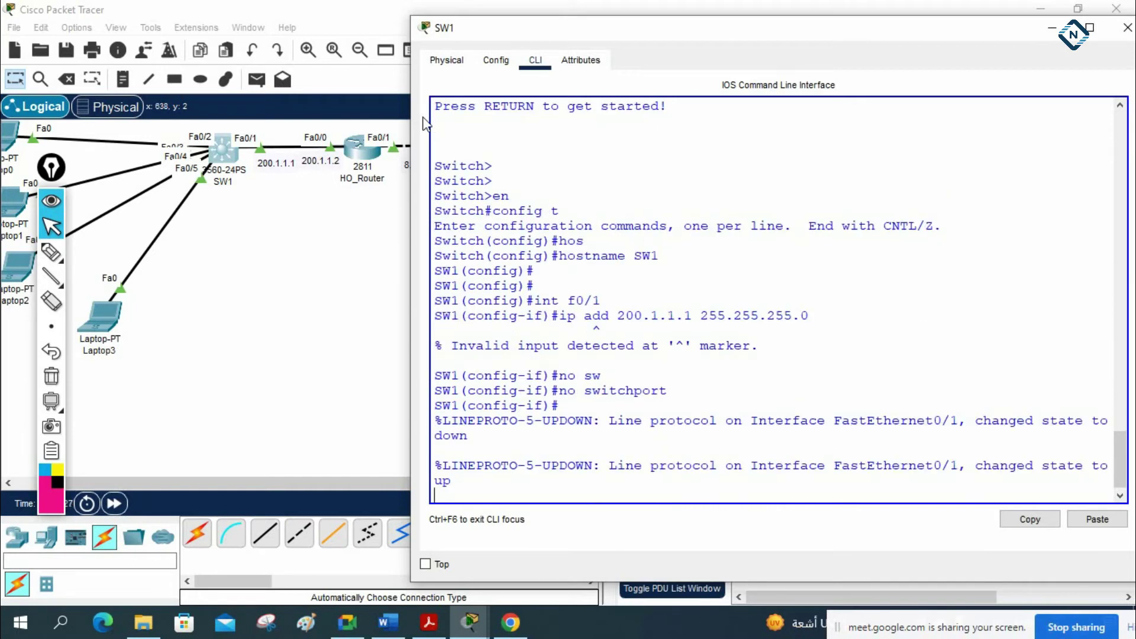
pyautogui.moveTo(675, 390); pyautogui.dragTo(558, 390)
pyautogui.hotkey('ctrl', 'c')
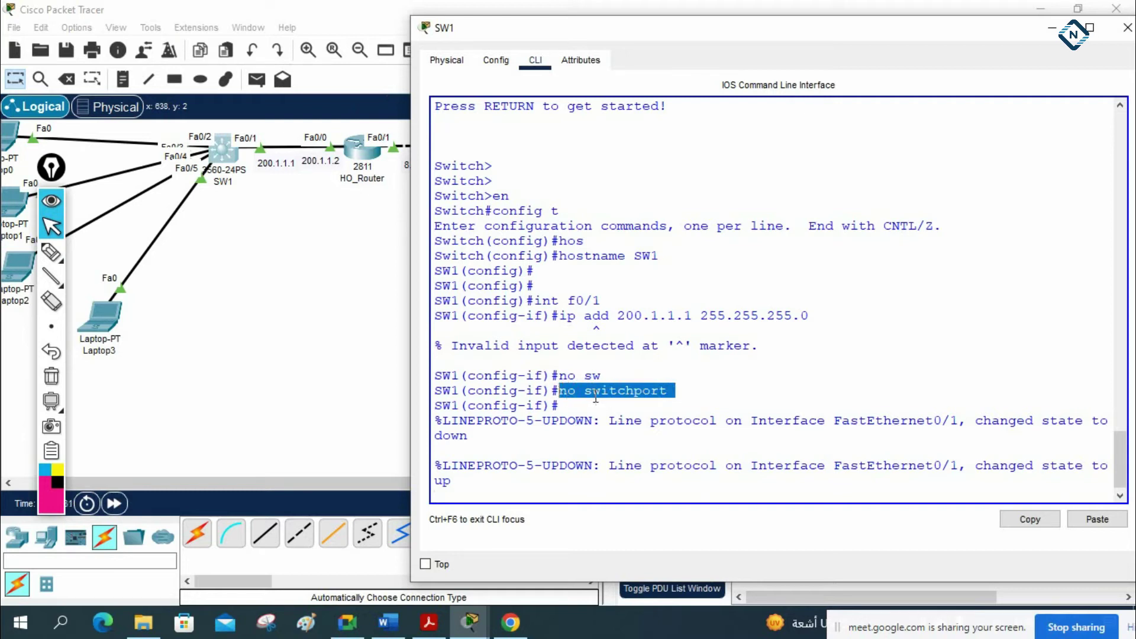
pyautogui.press('Return')
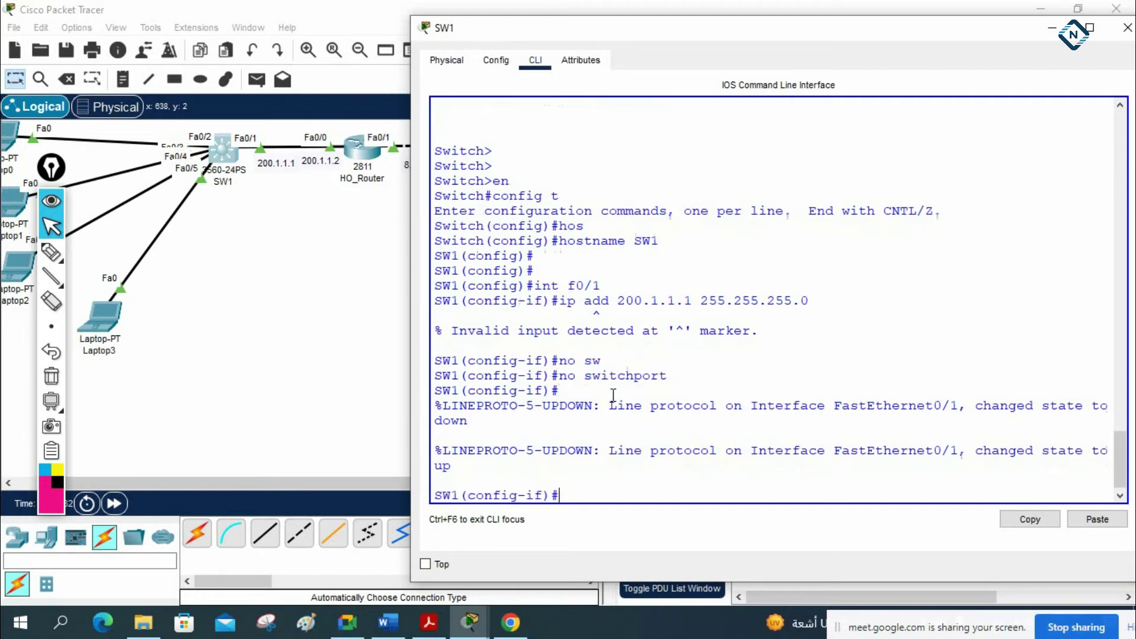
# - Assign 200.1.1.1 255.255.255.0 to SW1's interface f0/1, enable it with no sh and exit to global configuration mode
pyautogui.hotkey('ctrl', 'v')
pyautogui.press('Up')
pyautogui.press('Up')
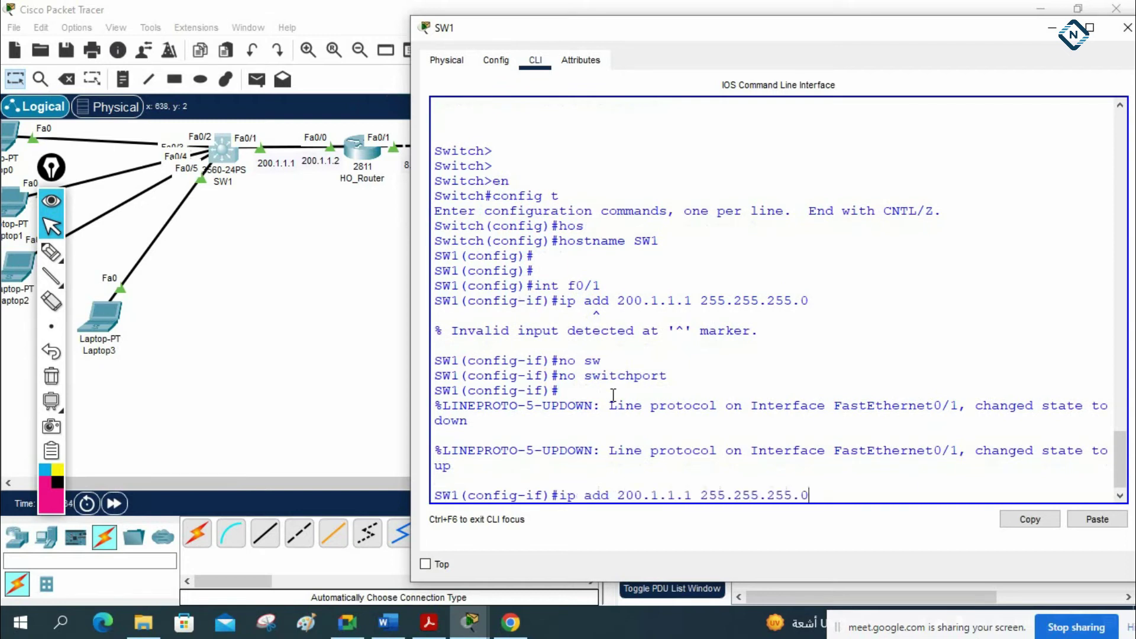
pyautogui.press('Return')
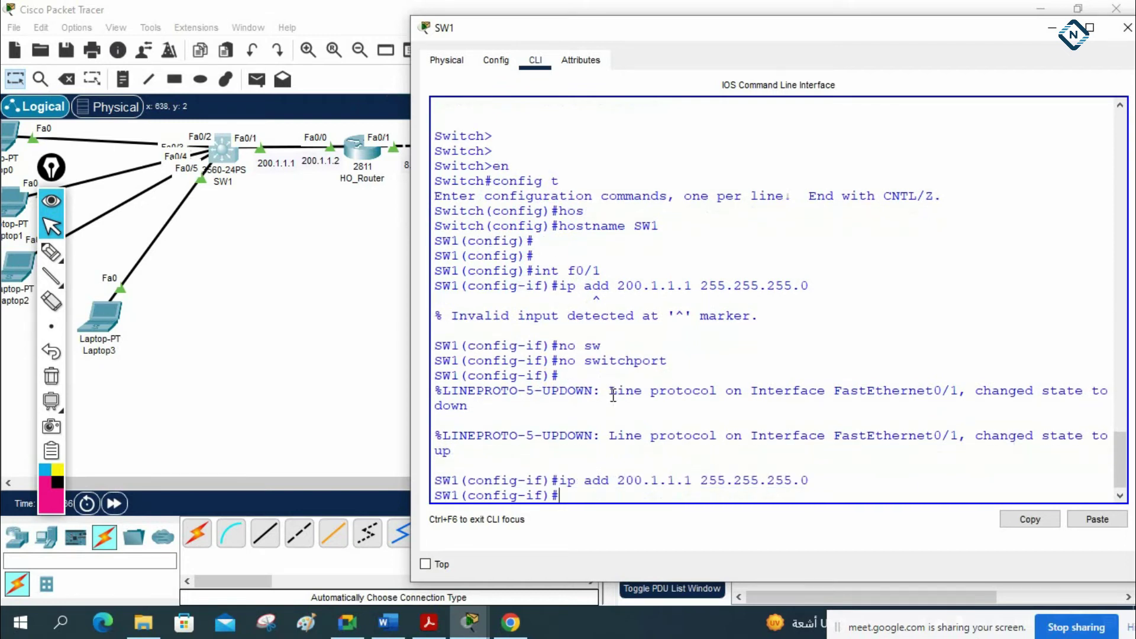
pyautogui.write('no sh')
pyautogui.press('Return')
pyautogui.write('e')
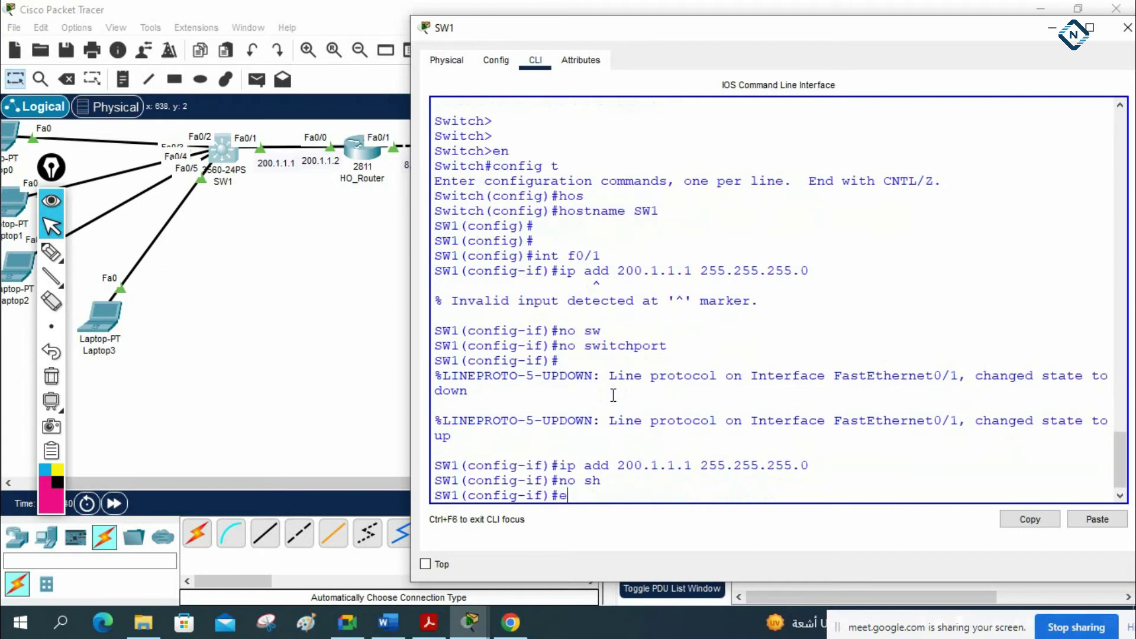
pyautogui.write('xit')
pyautogui.press('Return')
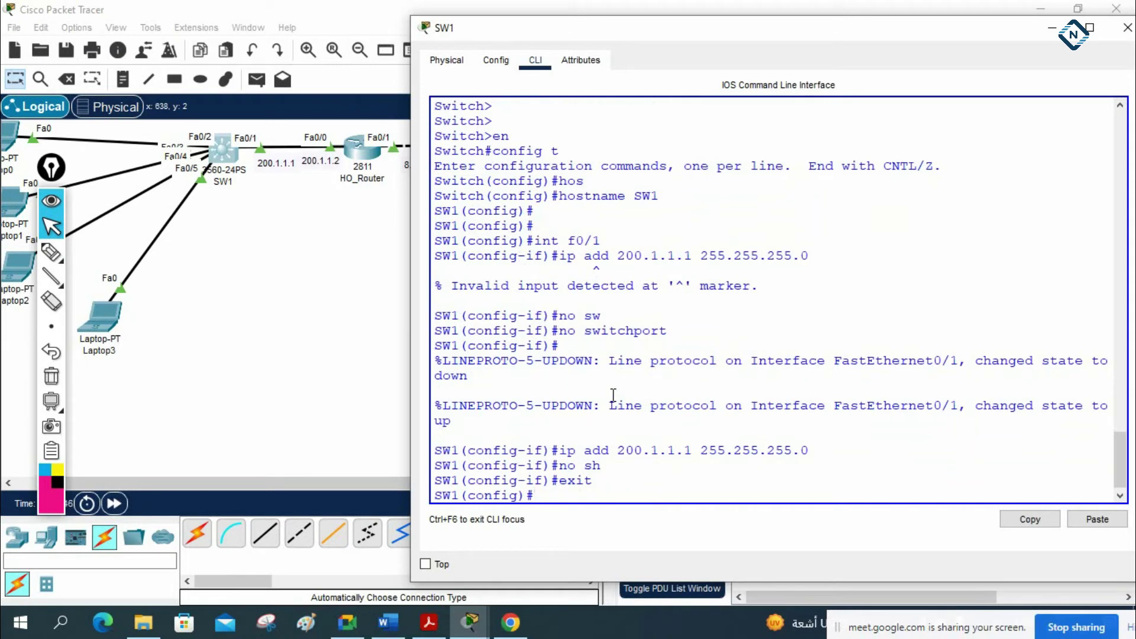
# - Enable layer 3 routing on SW1 with ip routing
pyautogui.write('ip rout')
pyautogui.press('Tab')
pyautogui.write('ing')
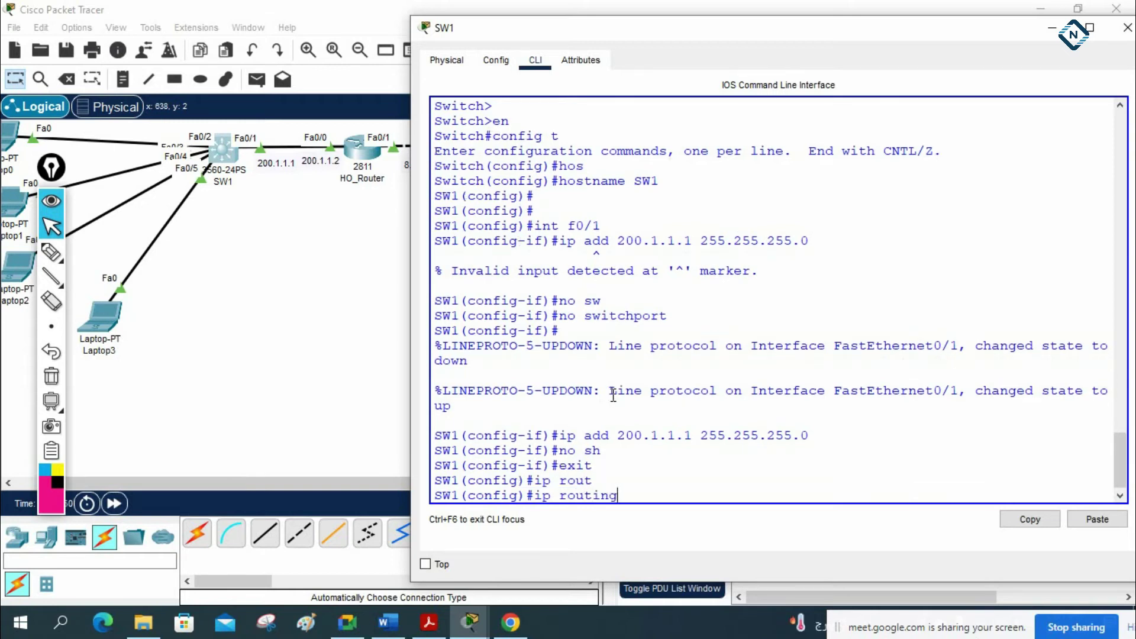
pyautogui.press('Return')
pyautogui.moveTo(618, 480); pyautogui.dragTo(556, 484)
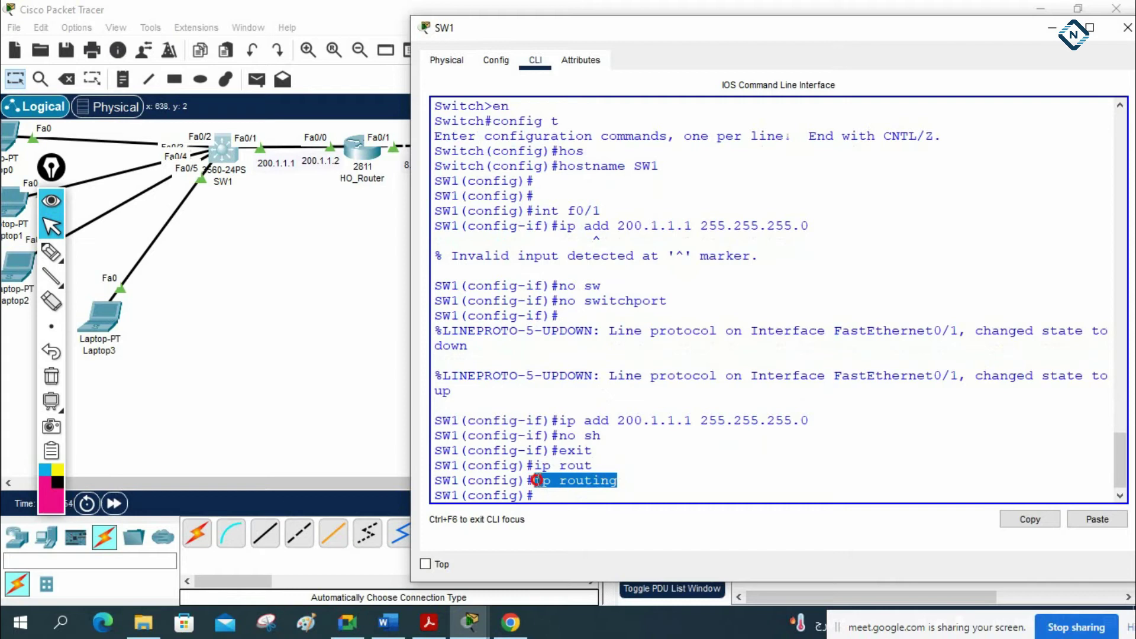
pyautogui.click(590, 489)
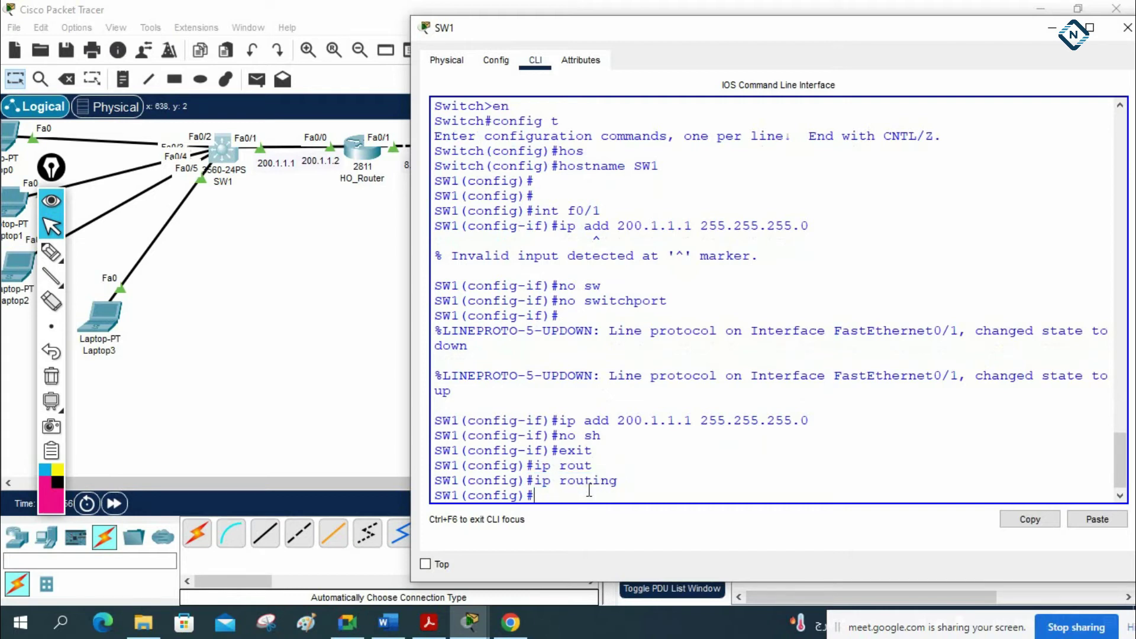
# - Start OSPF process 1 on SW1 and set its router ID to 2.2.2.2
pyautogui.write('router ospf 1')
pyautogui.press('Return')
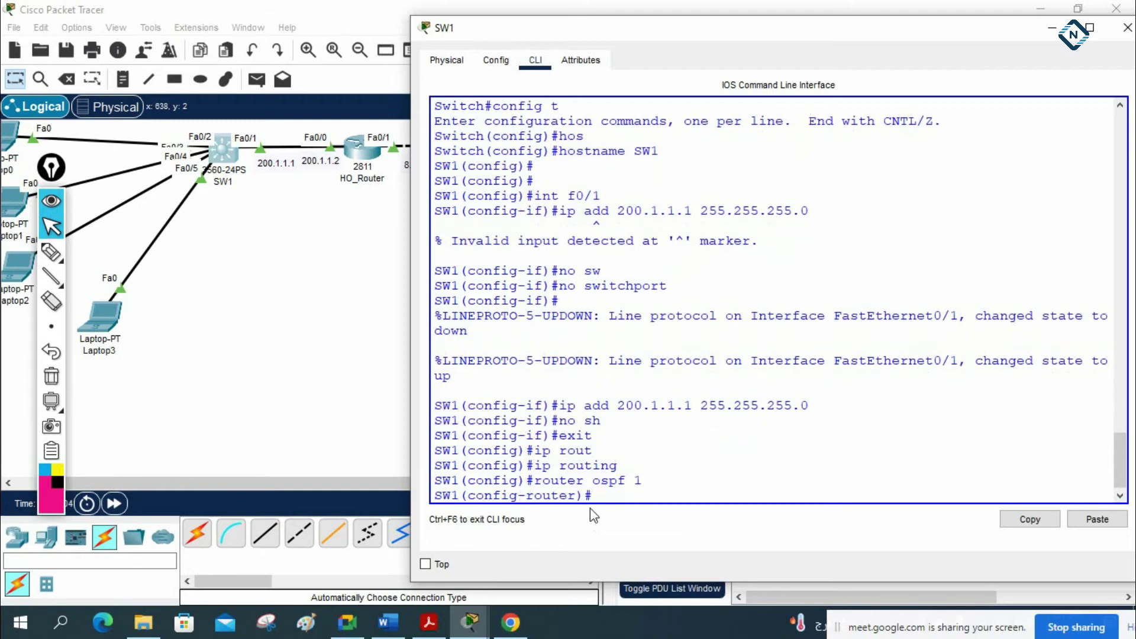
pyautogui.write('rou')
pyautogui.press('Tab')
pyautogui.write('2.2.2.2')
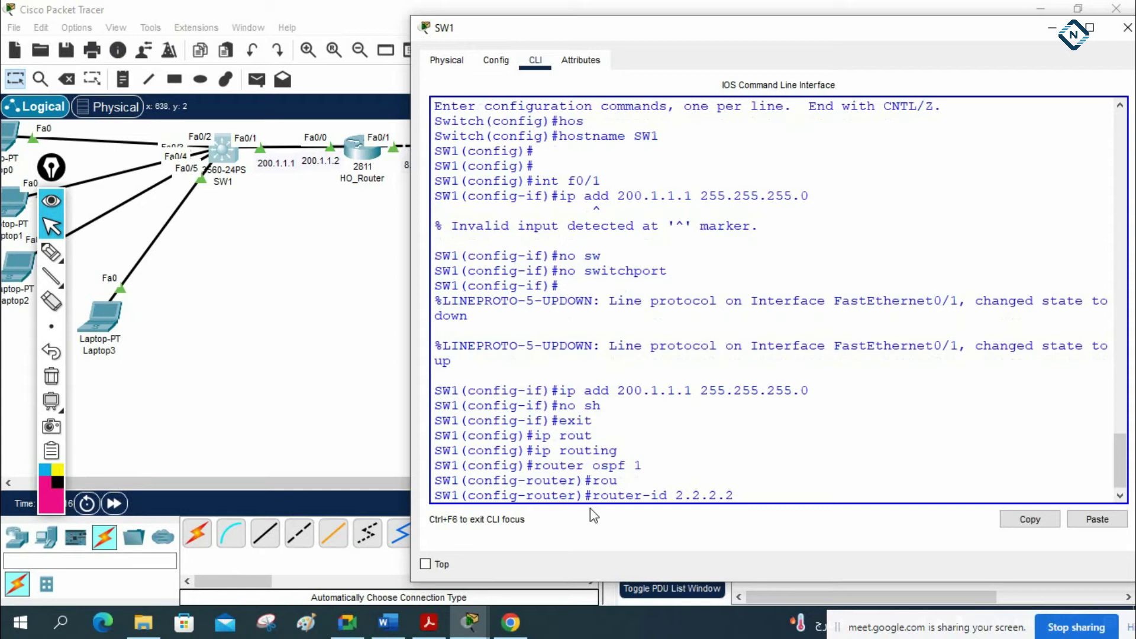
pyautogui.moveTo(512, 30); pyautogui.dragTo(567, 57)
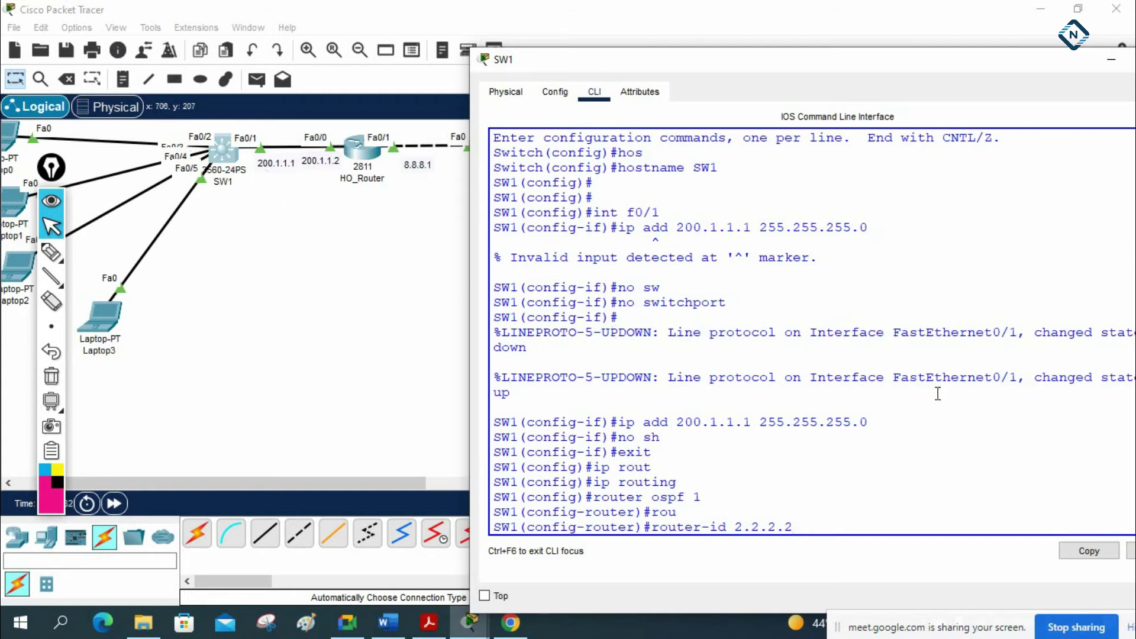
pyautogui.press('Return')
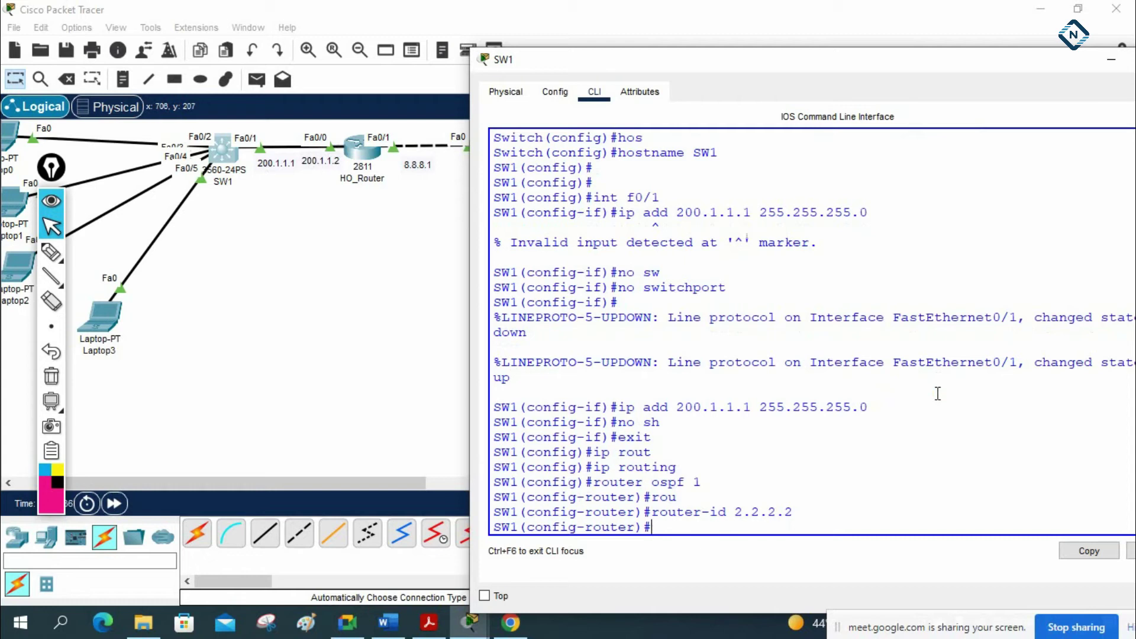
# - Add SW1's interface f0/1 to OSPF process 1 in area 0
pyautogui.write('int f0/1')
pyautogui.press('Return')
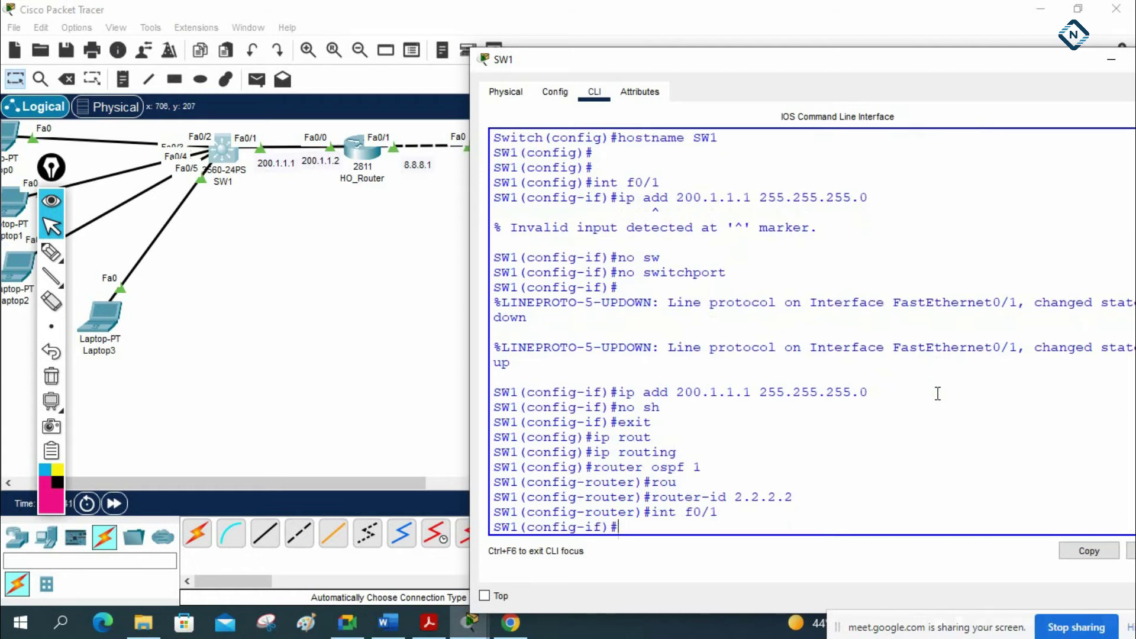
pyautogui.write('ip osp')
pyautogui.press('Tab')
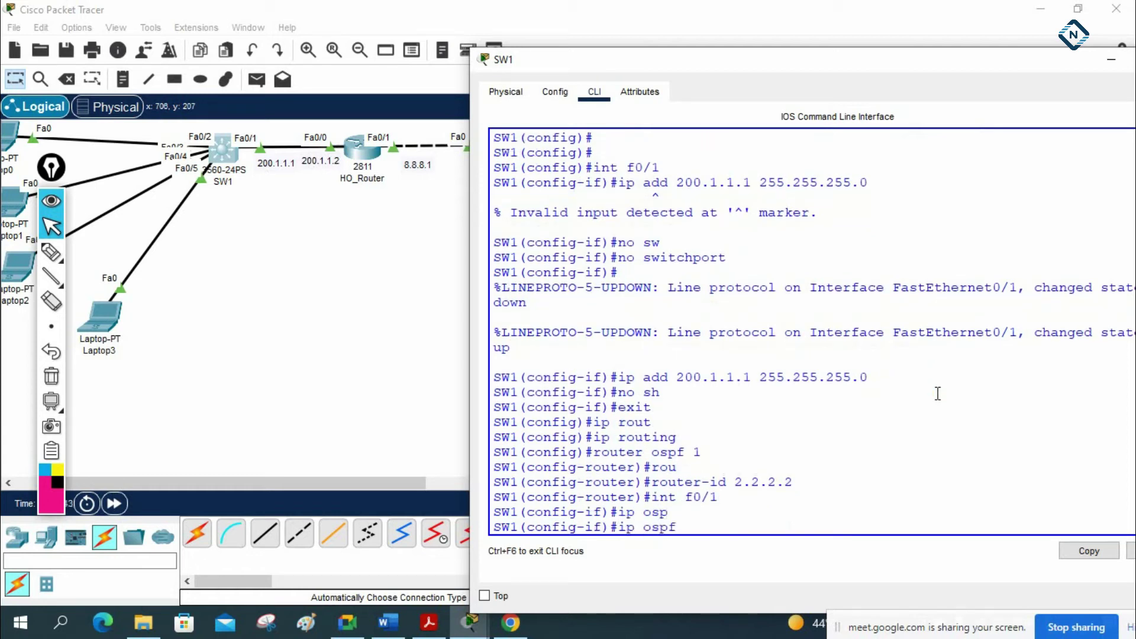
pyautogui.write('1 area 0')
pyautogui.press('Return')
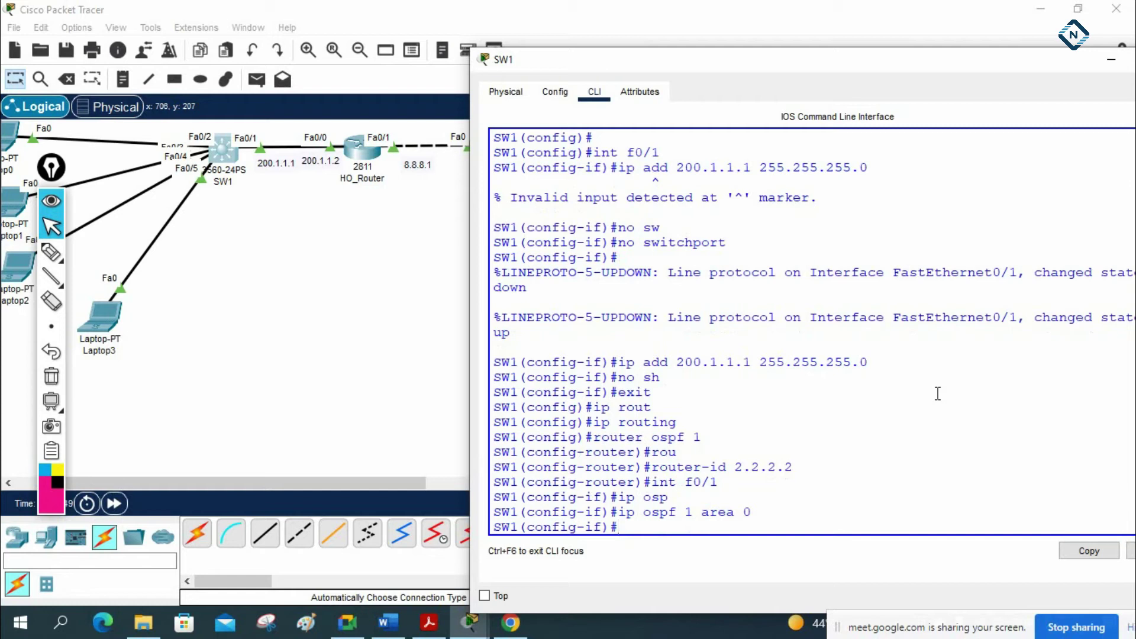
pyautogui.moveTo(751, 513); pyautogui.dragTo(652, 485)
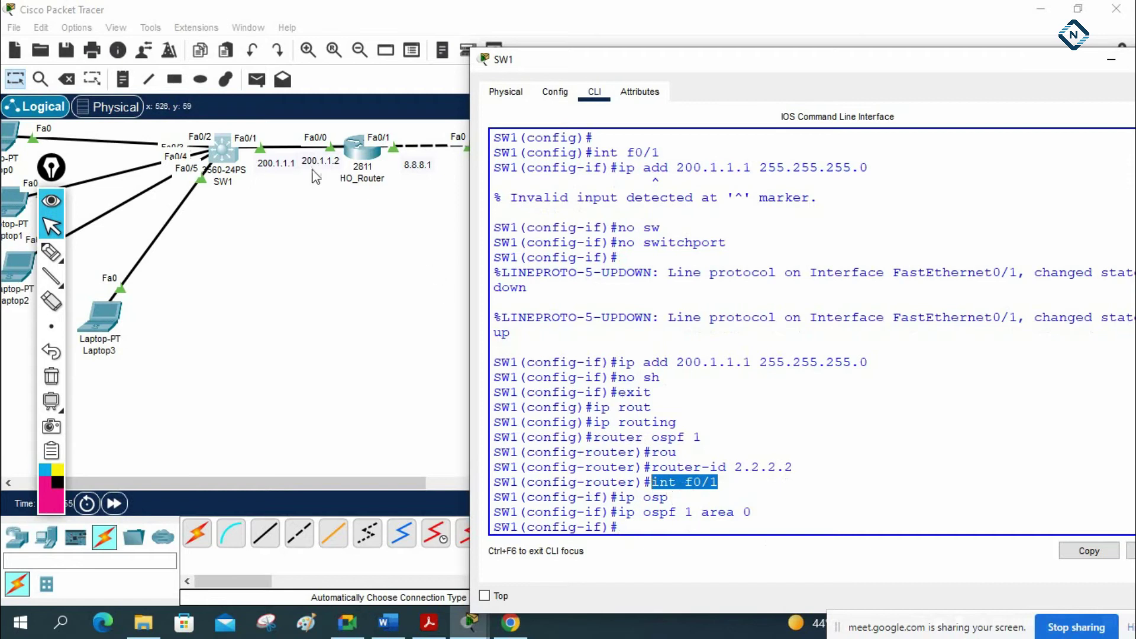
pyautogui.click(793, 326)
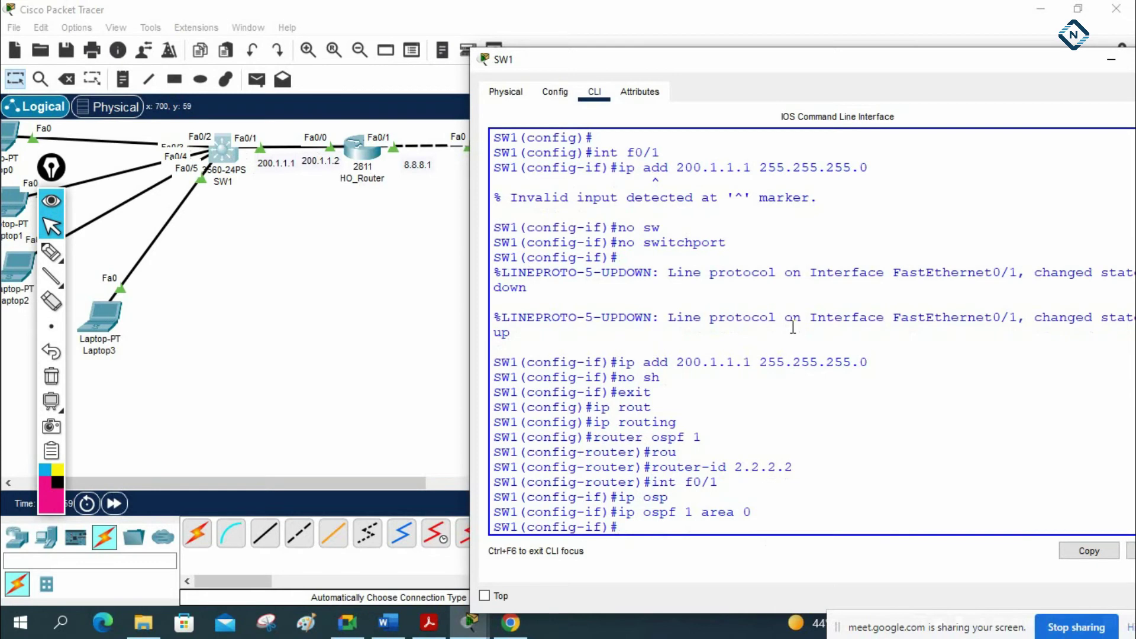
# - Return to privileged mode on SW1 and display its routing table with sh ip route
pyautogui.hotkey('ctrl', 'z')
pyautogui.press('Return')
pyautogui.press('Return')
pyautogui.press('Return')
pyautogui.write('sh ip rou')
pyautogui.press('Tab')
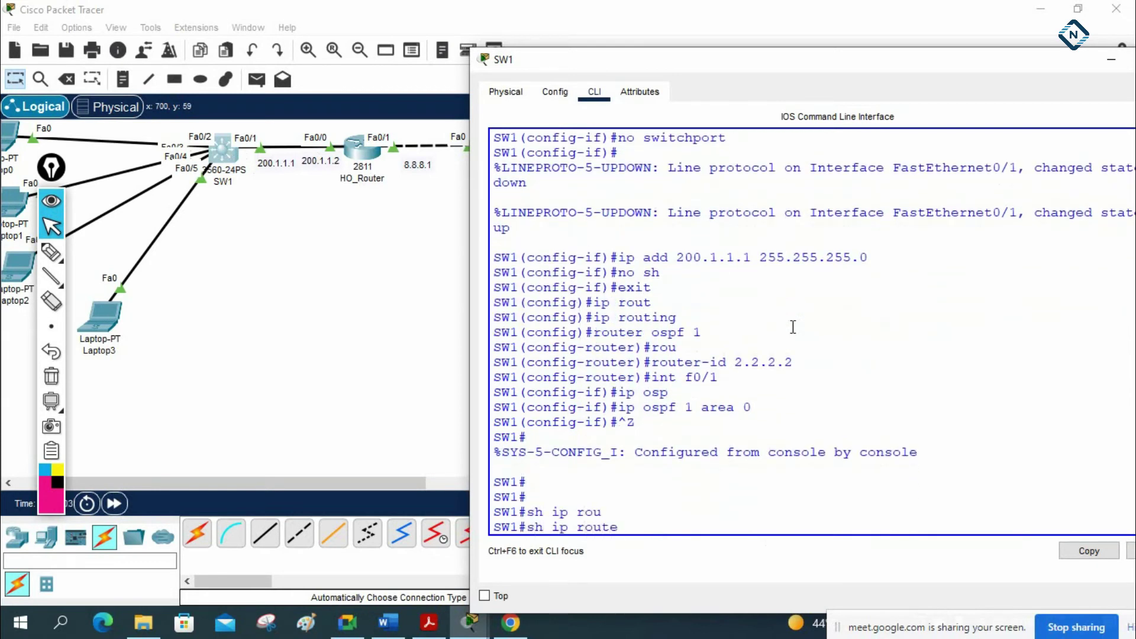
pyautogui.press('Return')
pyautogui.press('Return')
pyautogui.press('Return')
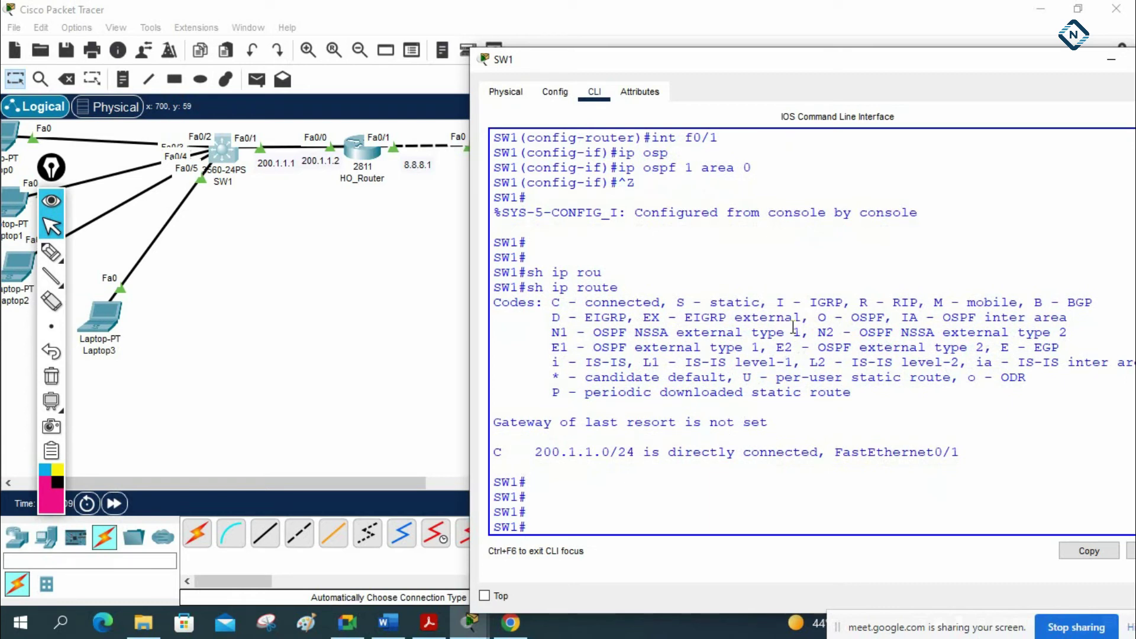
# - Open HO_Router's command line and examine the latest system message about its FastEthernet0/0 address
pyautogui.click(363, 151)
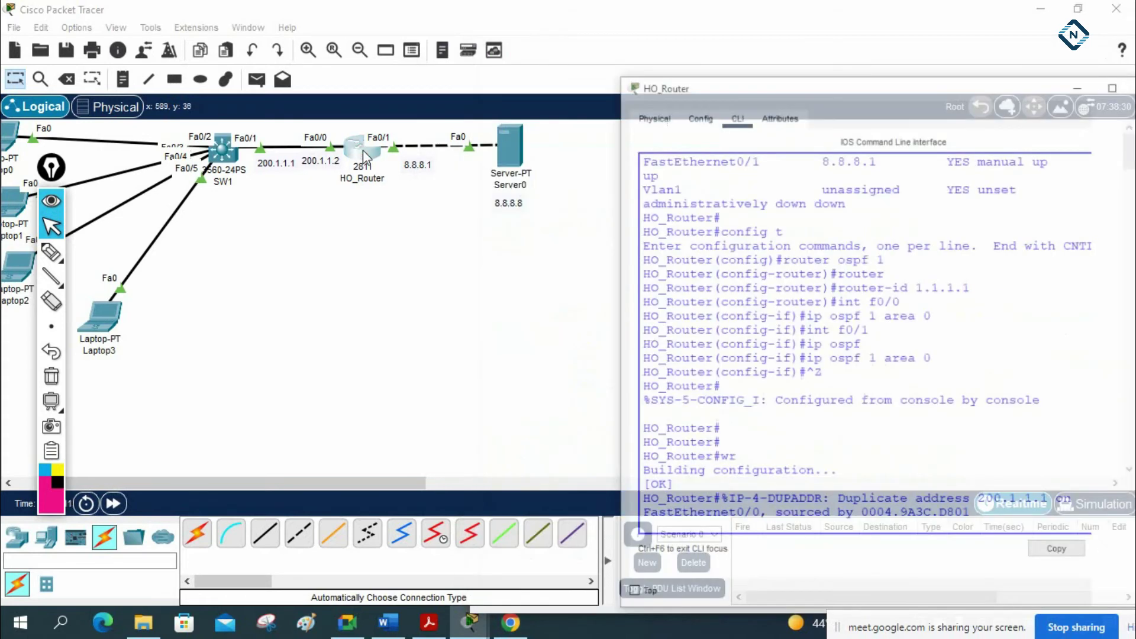
pyautogui.moveTo(634, 273); pyautogui.dragTo(428, 251)
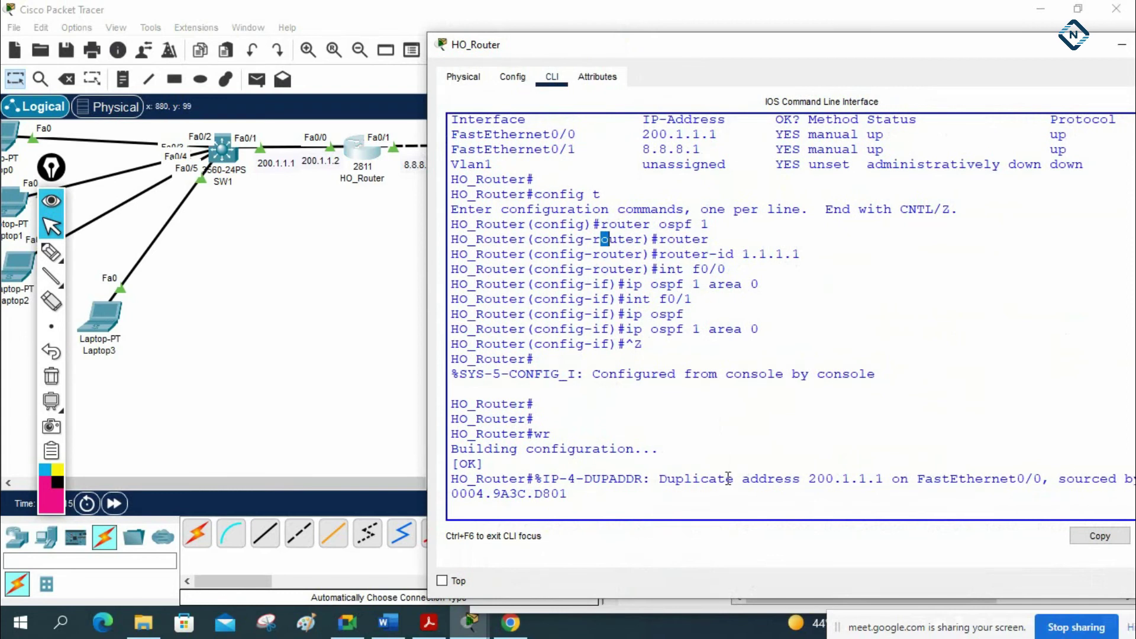
pyautogui.moveTo(512, 52); pyautogui.dragTo(632, 40)
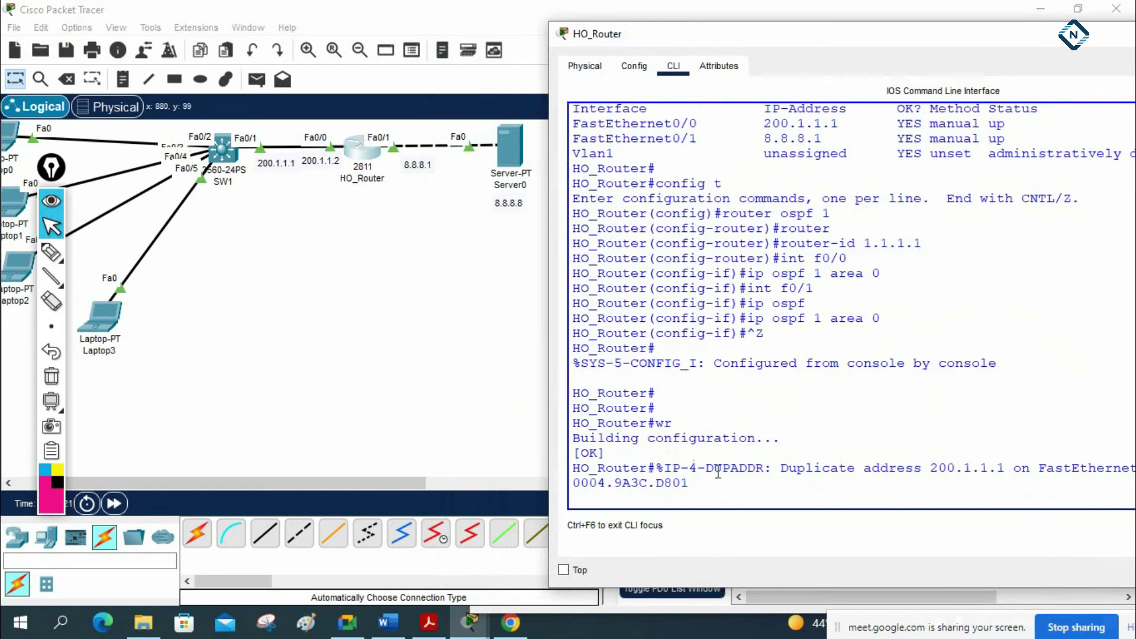
pyautogui.moveTo(575, 468); pyautogui.dragTo(1038, 470)
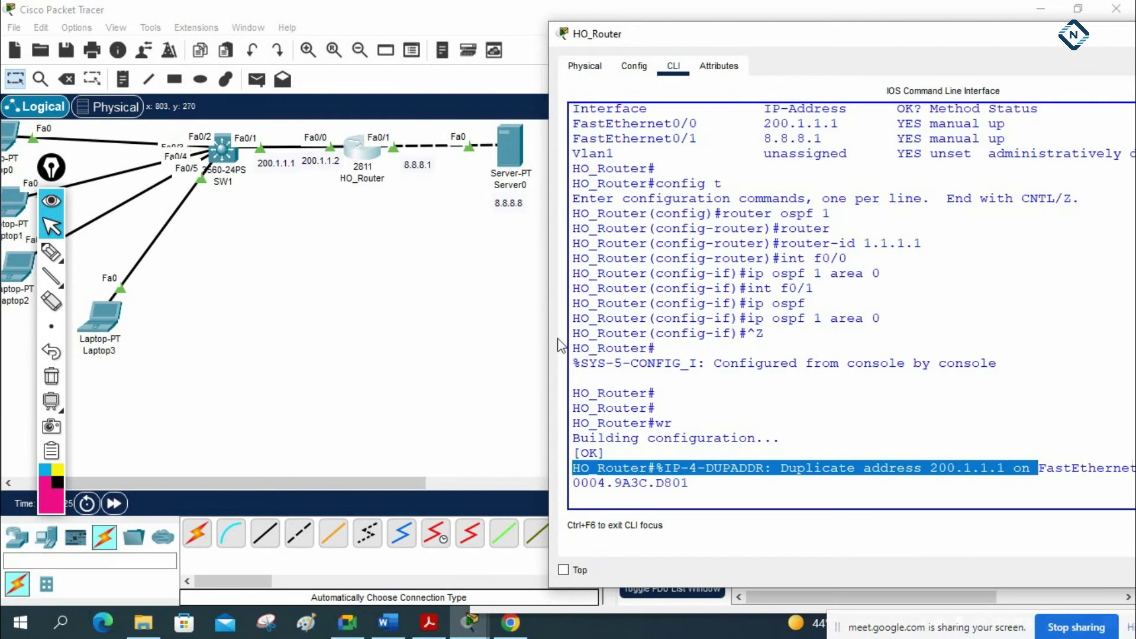
pyautogui.moveTo(549, 330); pyautogui.dragTo(466, 318)
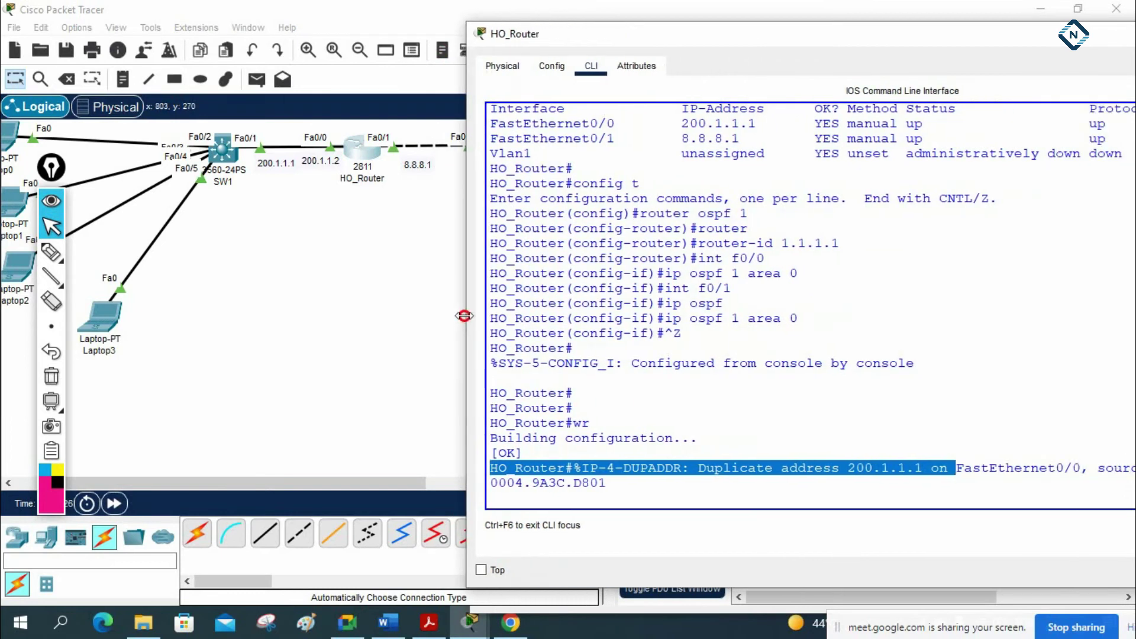
# - List SW1's interfaces with sh ip int br and check the IP address of FastEthernet0/1
pyautogui.click(227, 153)
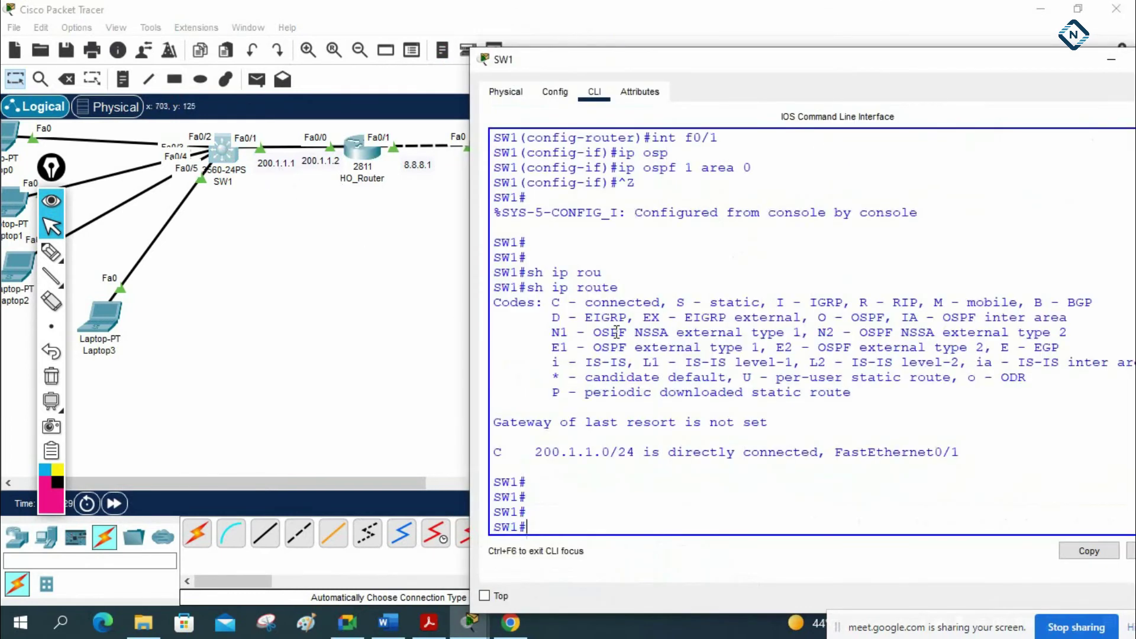
pyautogui.write('sh ip int br')
pyautogui.press('Return')
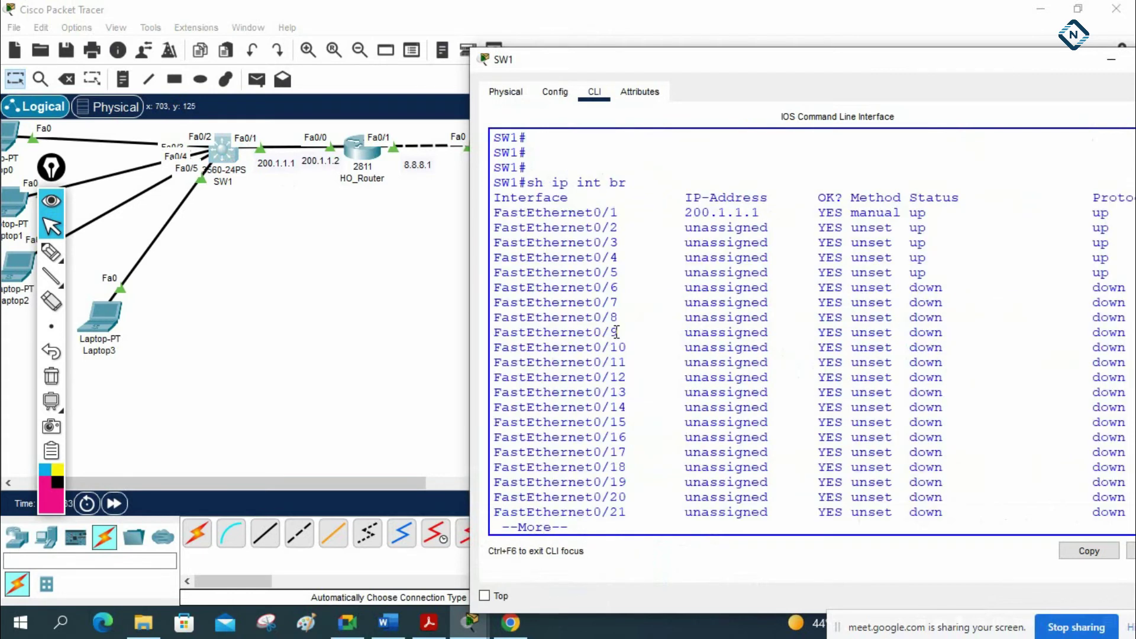
pyautogui.moveTo(787, 216); pyautogui.dragTo(682, 214)
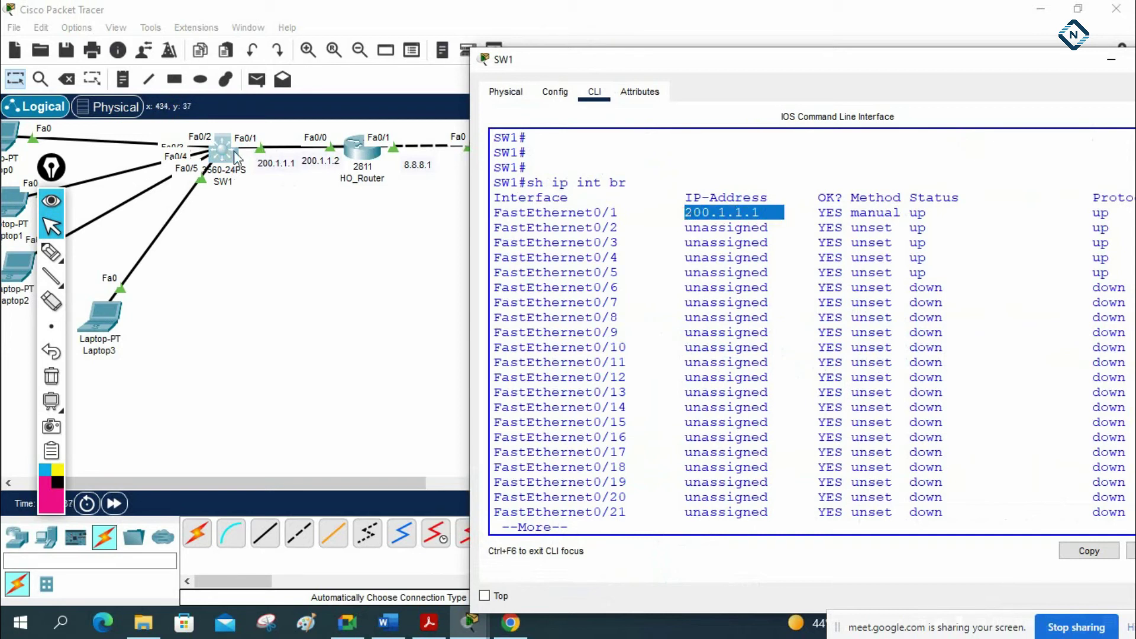
# - List HO_Router's interface addresses and status with sh ip int br
pyautogui.click(359, 151)
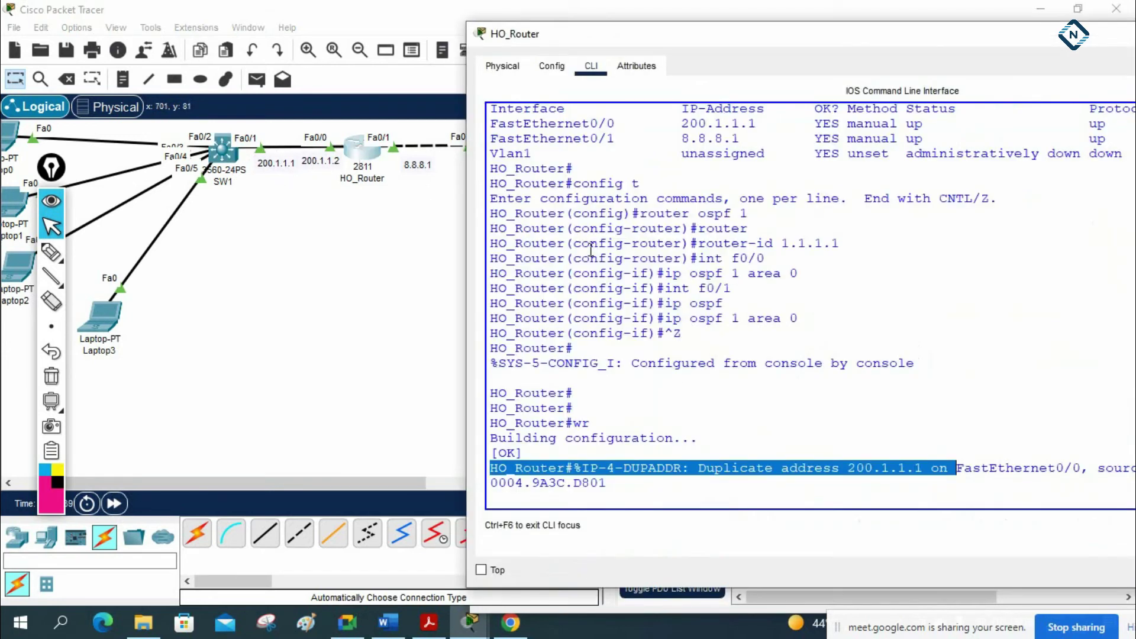
pyautogui.press('Return')
pyautogui.press('Return')
pyautogui.press('Return')
pyautogui.write('sh ip int br')
pyautogui.press('Return')
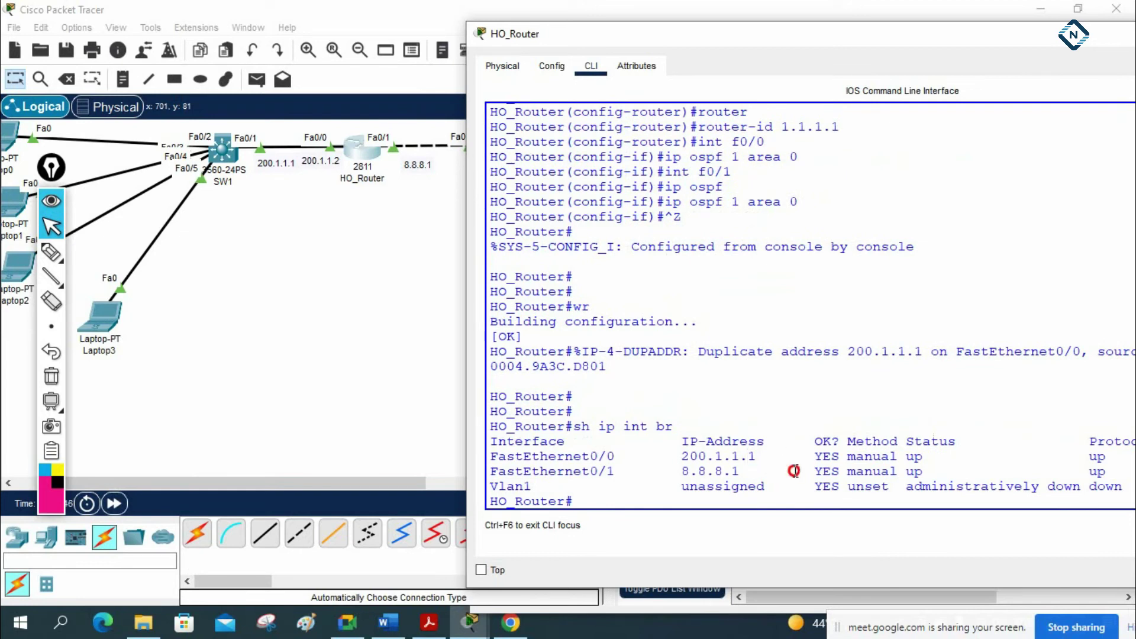
# - Remove the IP address 200.1.1.1 255.255.255.0 from HO_Router's interface f0/0
pyautogui.write('config t')
pyautogui.press('Return')
pyautogui.write('int f')
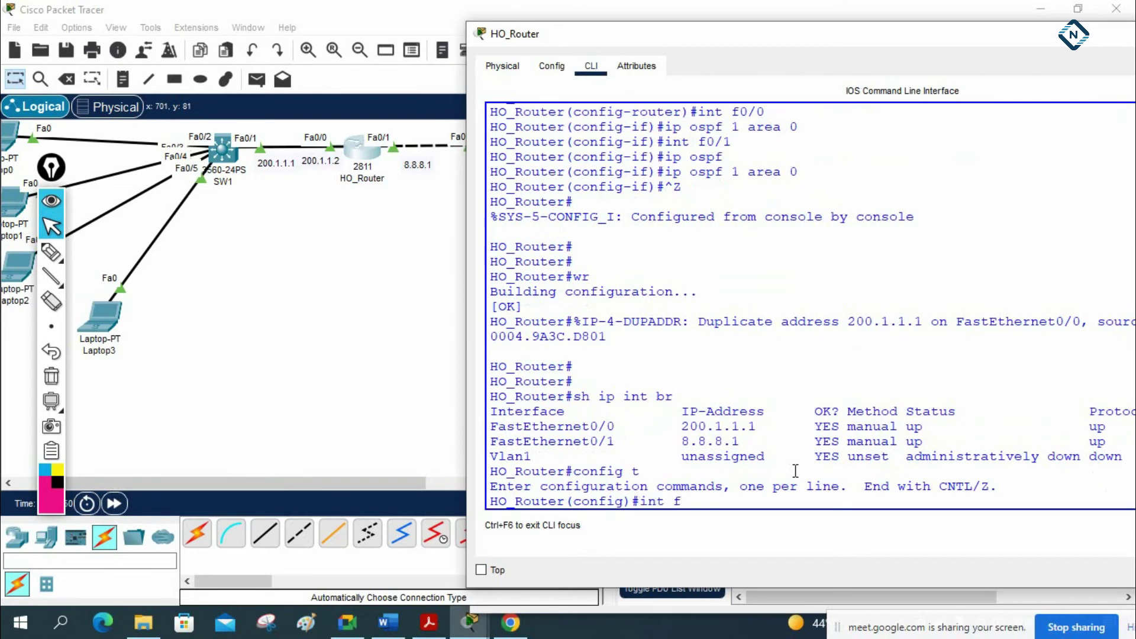
pyautogui.write('0/0')
pyautogui.press('Return')
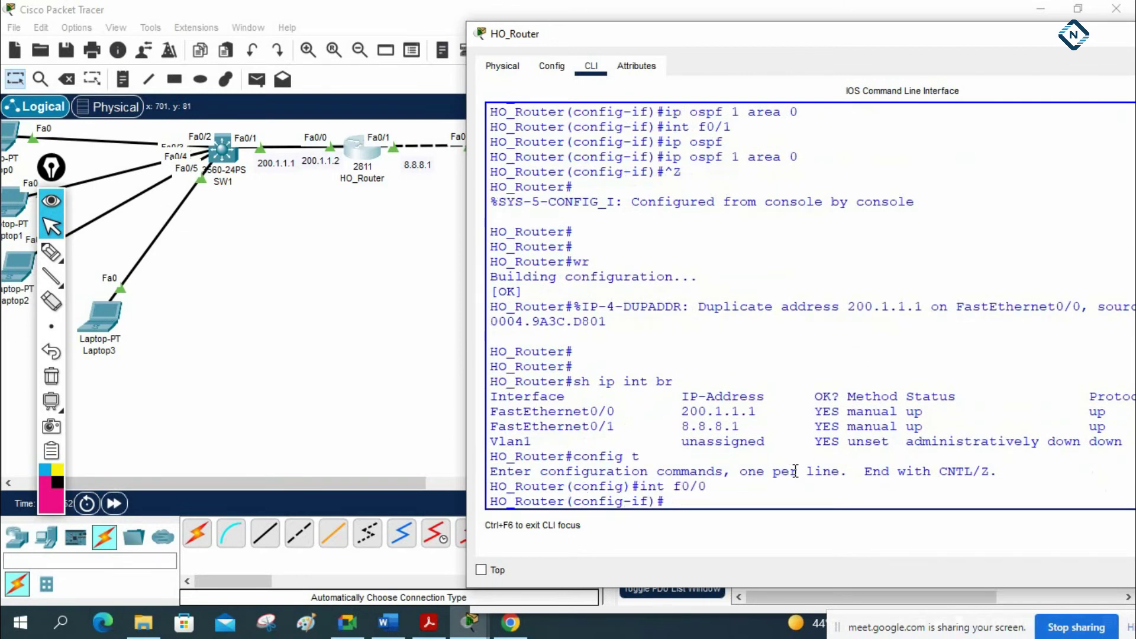
pyautogui.write('no ip add 200.1.1.1 ')
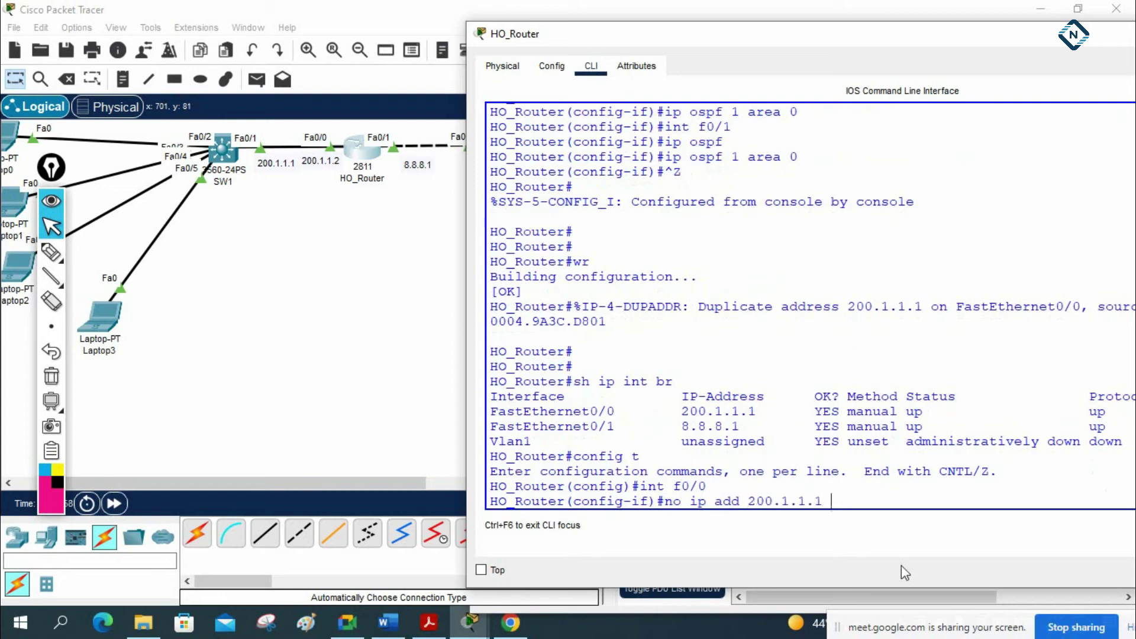
pyautogui.write('255.255.255.0')
pyautogui.press('Return')
pyautogui.press('Return')
pyautogui.press('Return')
pyautogui.press('Return')
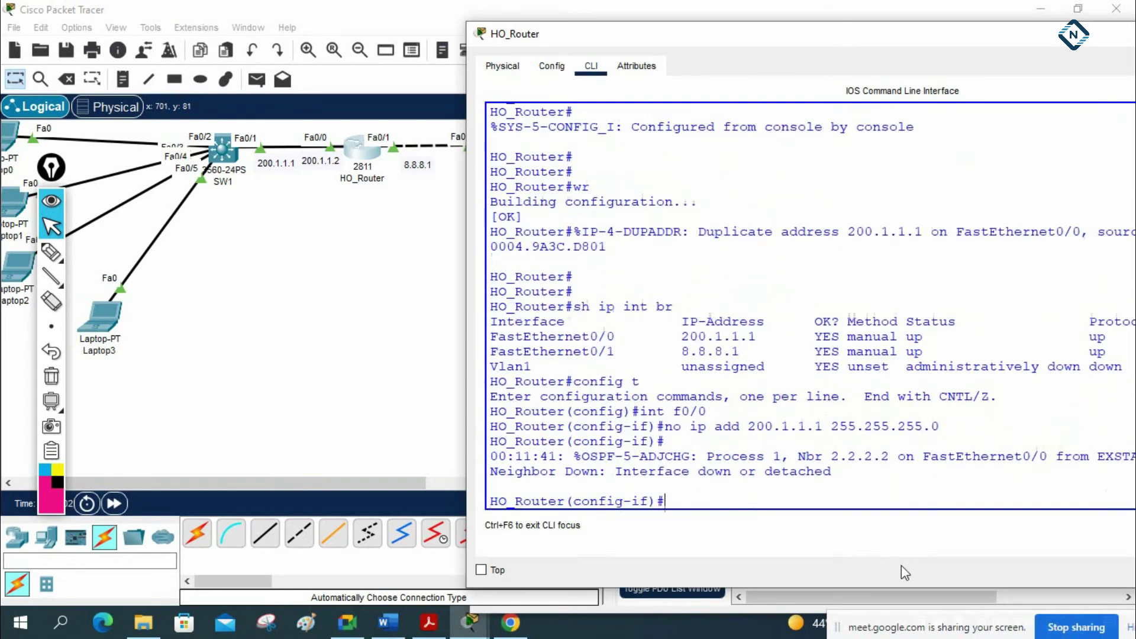
# - Assign 200.1.1.2 255.255.255.0 to HO_Router's f0/0, enable the interface and return to privileged mode
pyautogui.write('ip add 2')
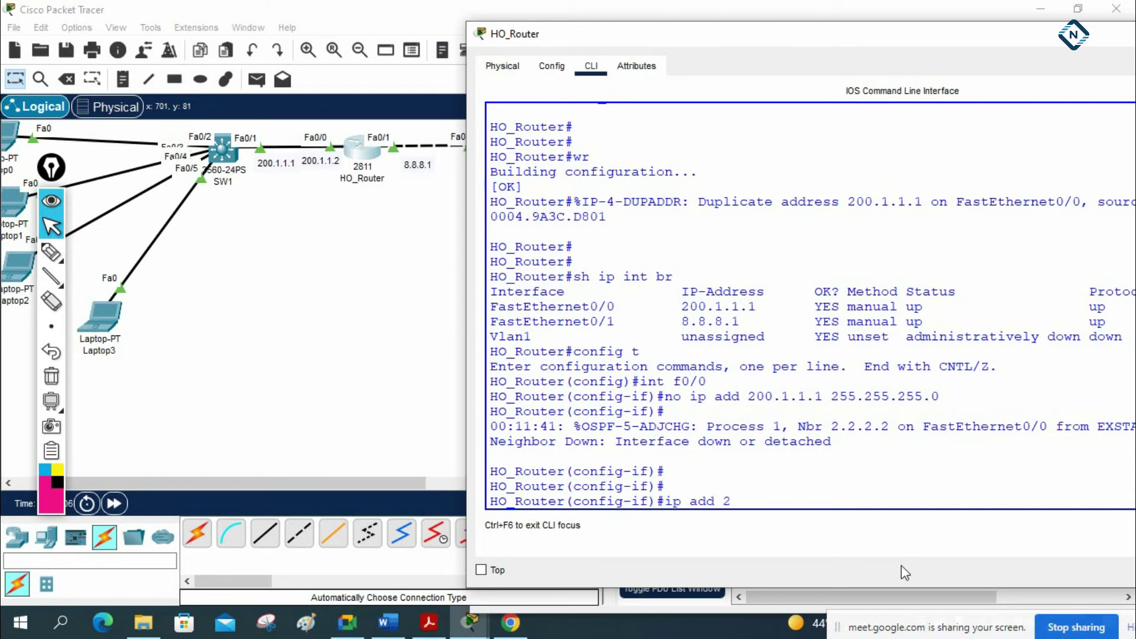
pyautogui.write('00.1.1.2 255.255.255.0')
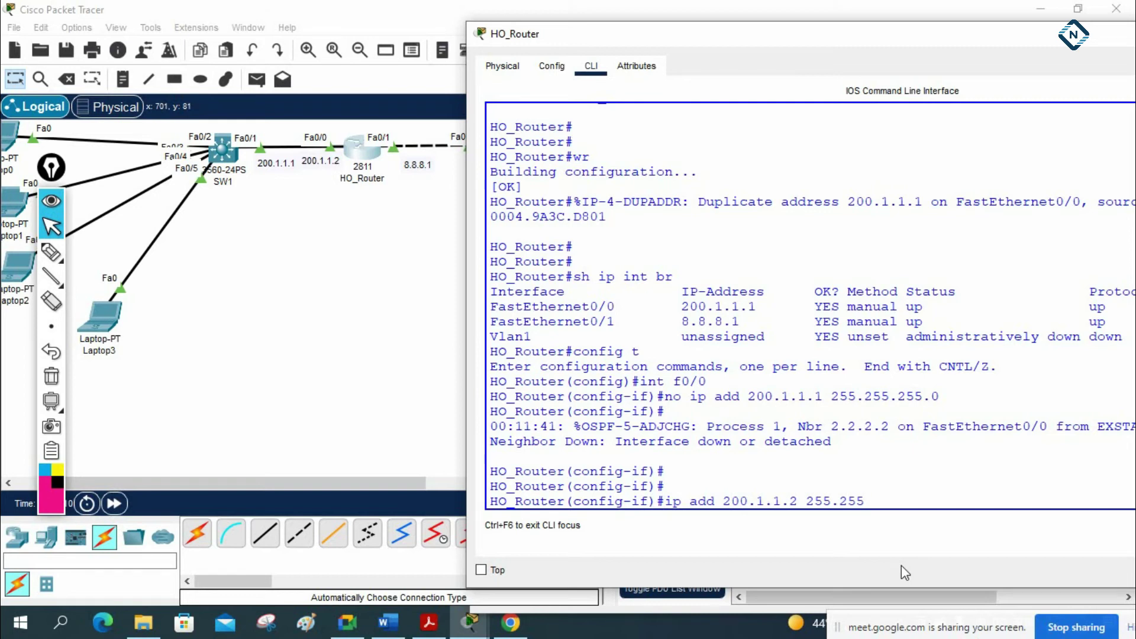
pyautogui.press('Return')
pyautogui.write('no sh')
pyautogui.press('Return')
pyautogui.hotkey('ctrl', 'z')
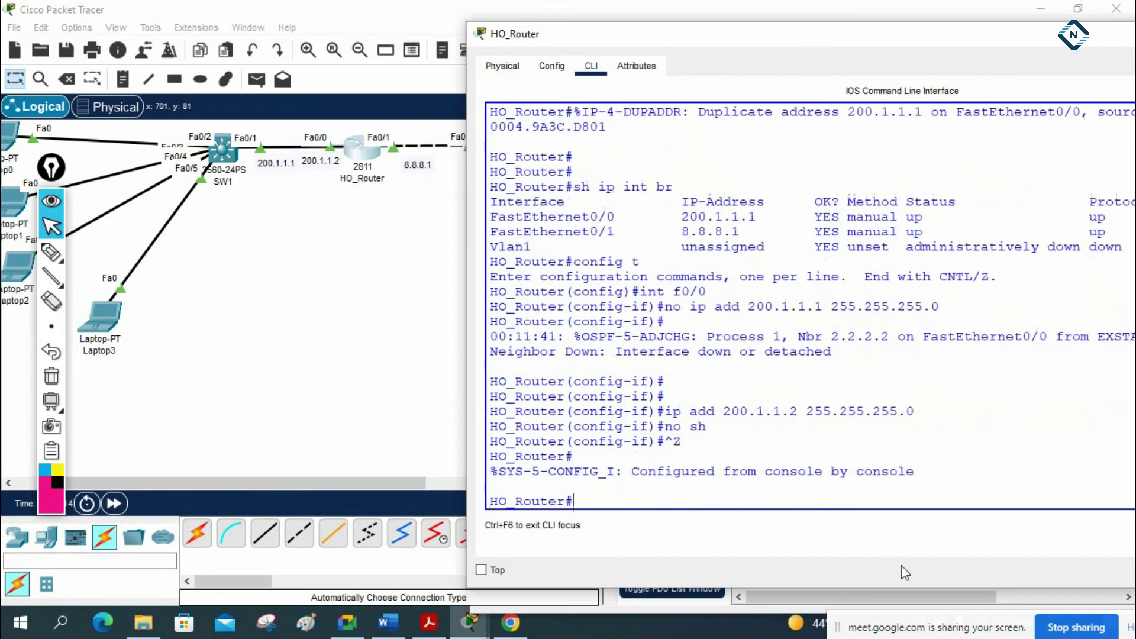
# - Save HO_Router's running configuration with wr
pyautogui.press('Return')
pyautogui.press('Return')
pyautogui.press('Return')
pyautogui.write('wr')
pyautogui.press('Return')
pyautogui.press('Return')
pyautogui.press('Return')
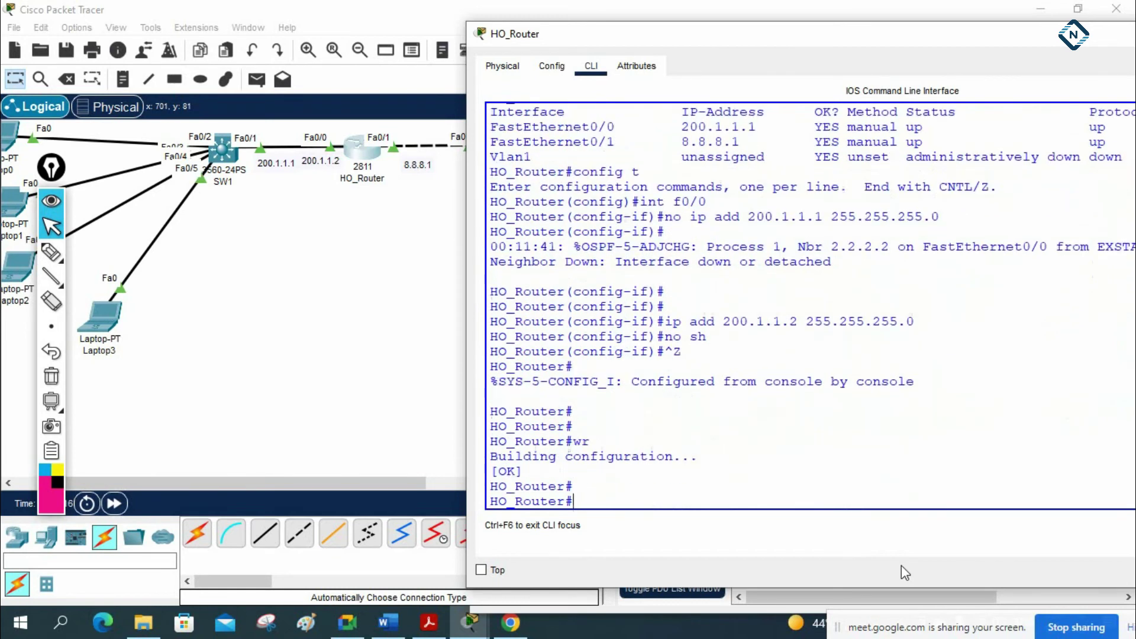
# - Recheck HO_Router's interface addresses with sh ip int br and read the new OSPF adjacency message
pyautogui.write('sh ip int br')
pyautogui.press('Return')
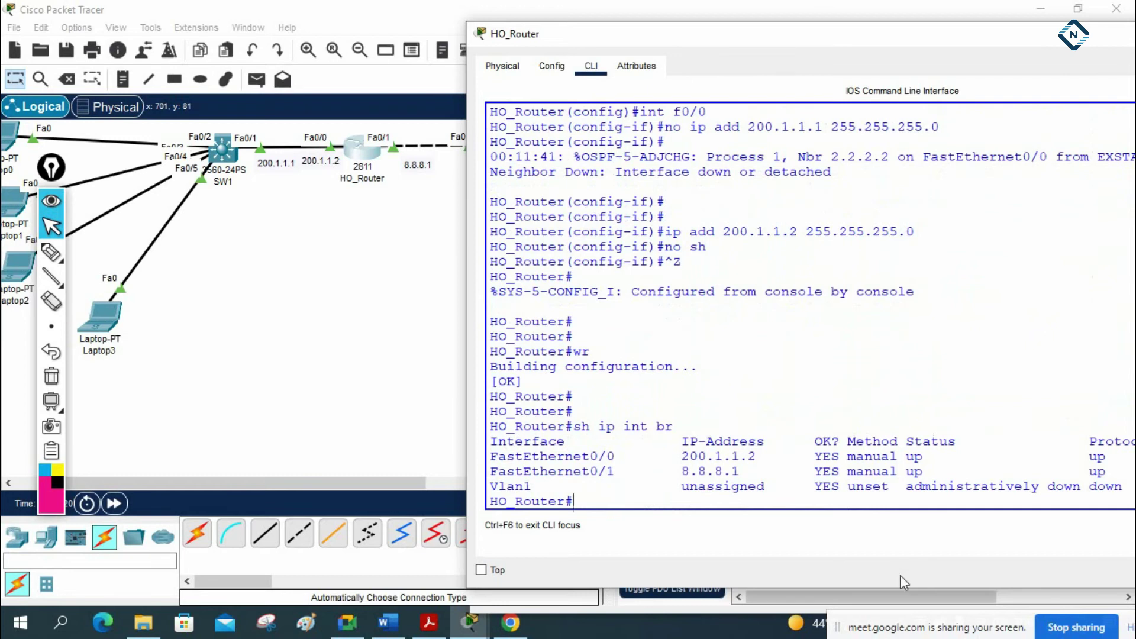
pyautogui.moveTo(681, 411); pyautogui.dragTo(807, 482)
pyautogui.moveTo(491, 471); pyautogui.dragTo(1127, 471)
pyautogui.click(883, 491)
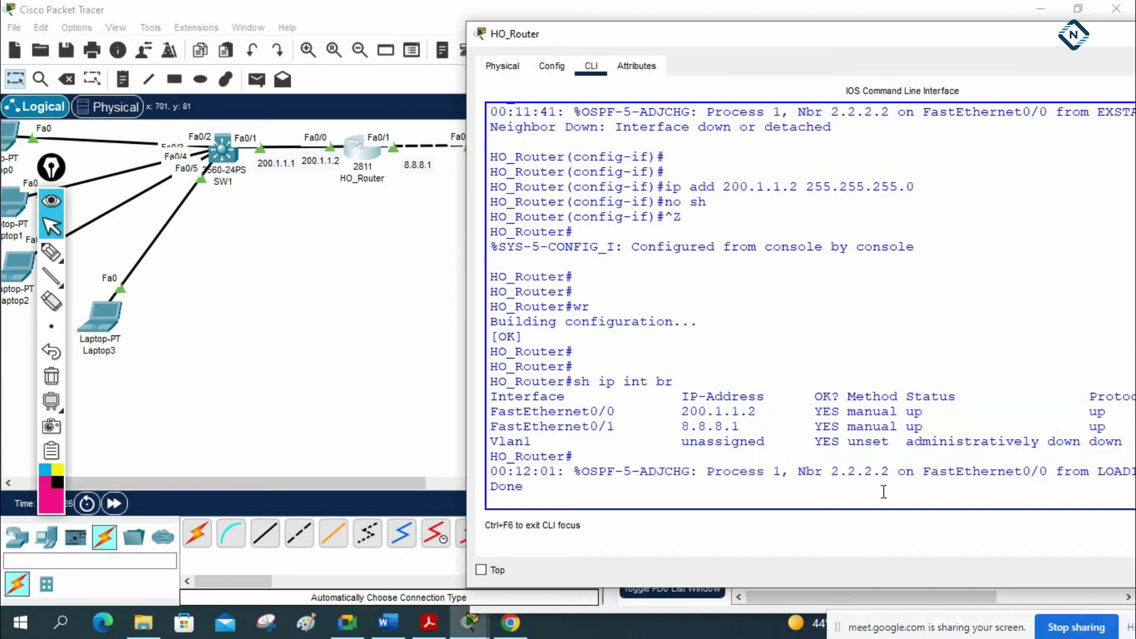
pyautogui.press('Return')
pyautogui.press('Return')
pyautogui.press('Return')
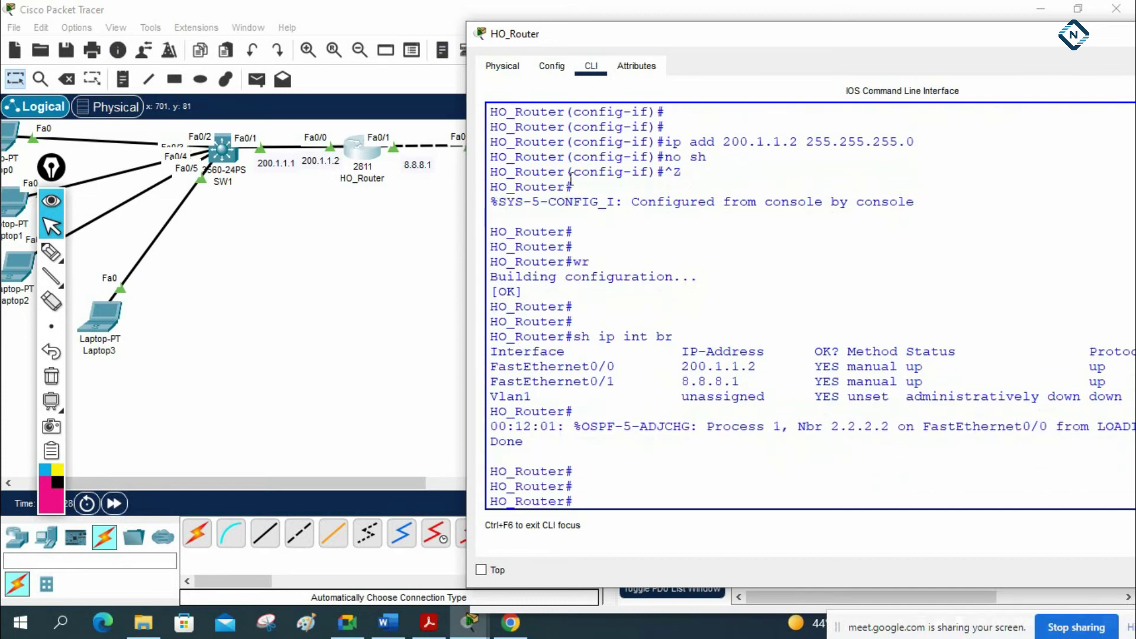
# - Go back to SW1 and page through the rest of its interface listing until the prompt returns
pyautogui.click(226, 153)
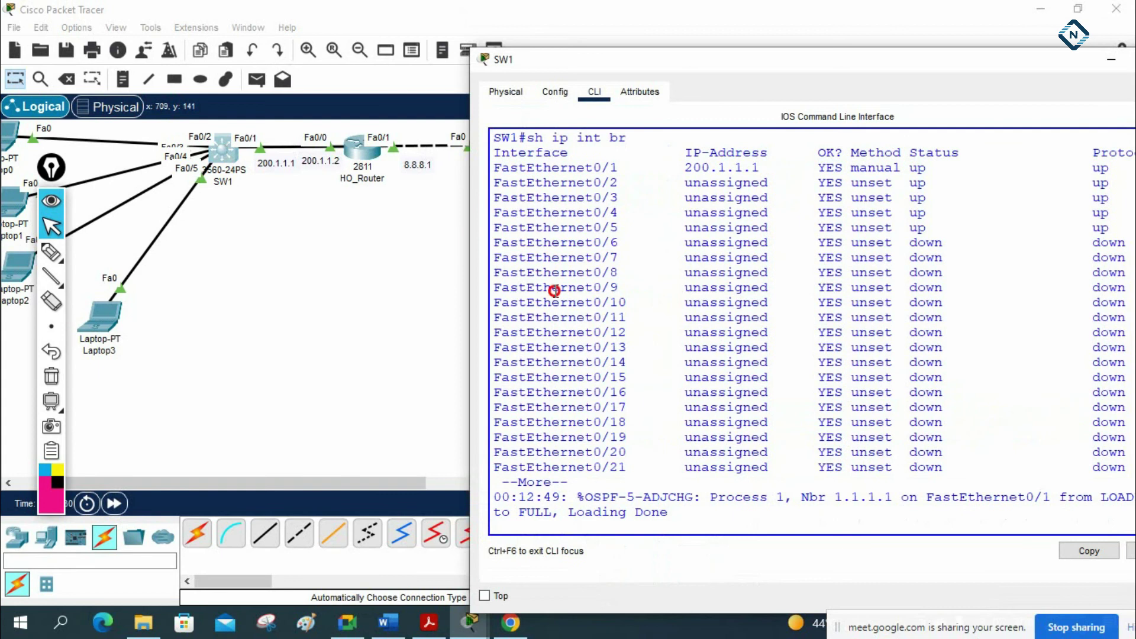
pyautogui.press('Return')
pyautogui.press('Return')
pyautogui.press('Return')
pyautogui.press('Return')
pyautogui.press('Return')
pyautogui.press('Return')
pyautogui.press('Return')
pyautogui.press('Return')
pyautogui.press('Return')
pyautogui.press('Return')
pyautogui.press('Return')
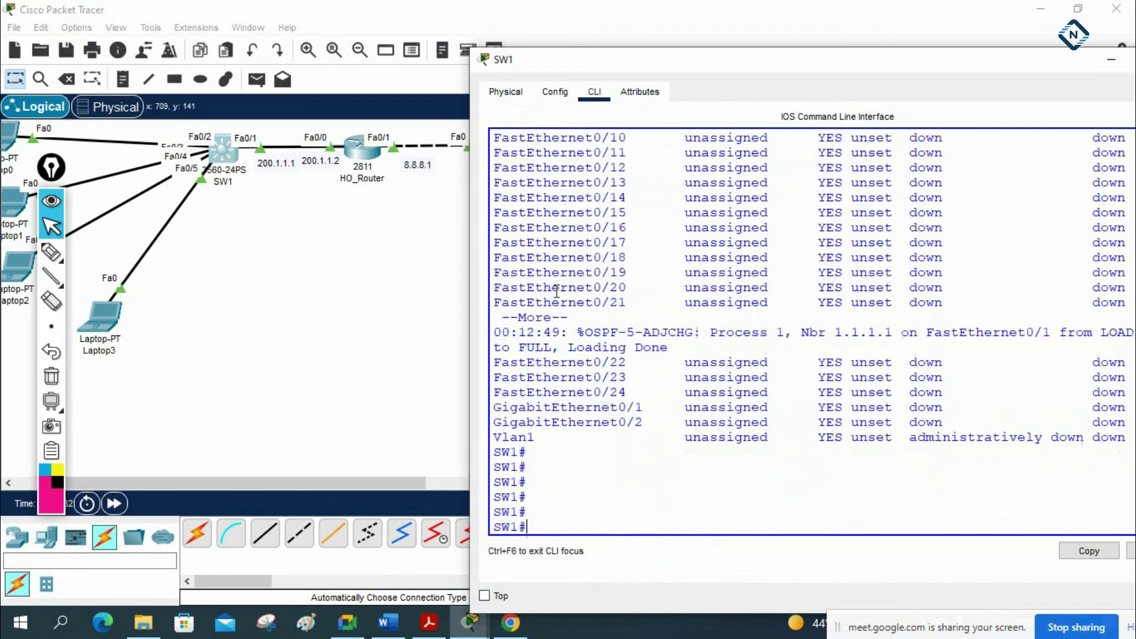
pyautogui.press('Return')
pyautogui.press('Return')
pyautogui.press('Return')
pyautogui.press('Return')
pyautogui.press('Return')
pyautogui.press('Return')
pyautogui.press('Return')
pyautogui.press('Return')
pyautogui.press('Return')
# - Display SW1's routing table with sh ip route and check for an OSPF route to the server's network
pyautogui.write('sh ip ro')
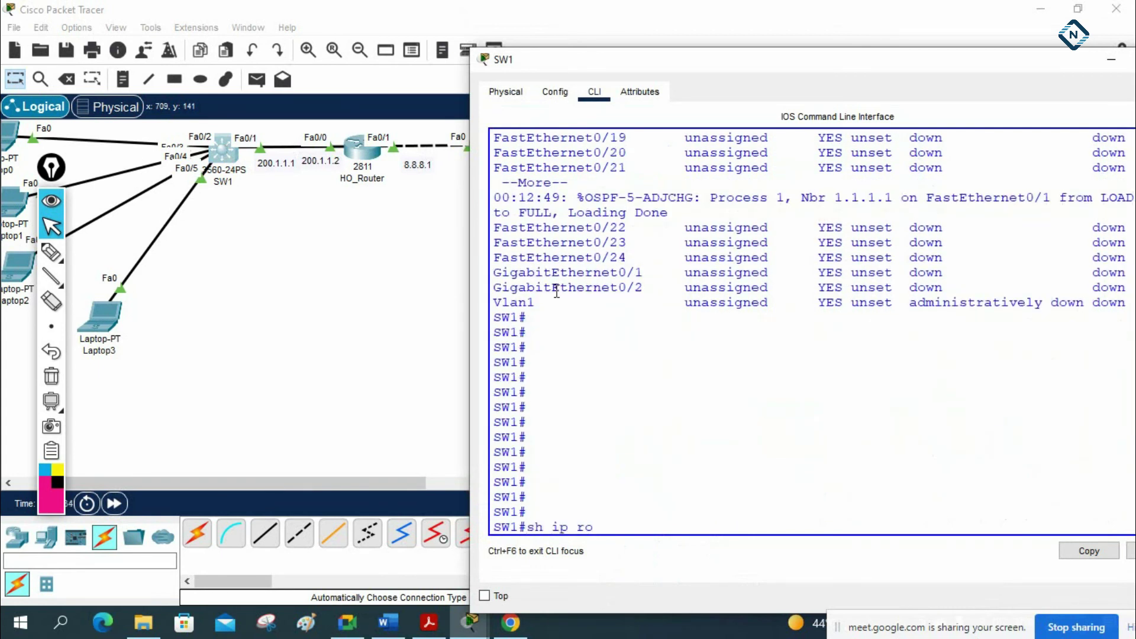
pyautogui.write('u')
pyautogui.press('Tab')
pyautogui.press('Return')
pyautogui.moveTo(535, 482); pyautogui.dragTo(604, 482)
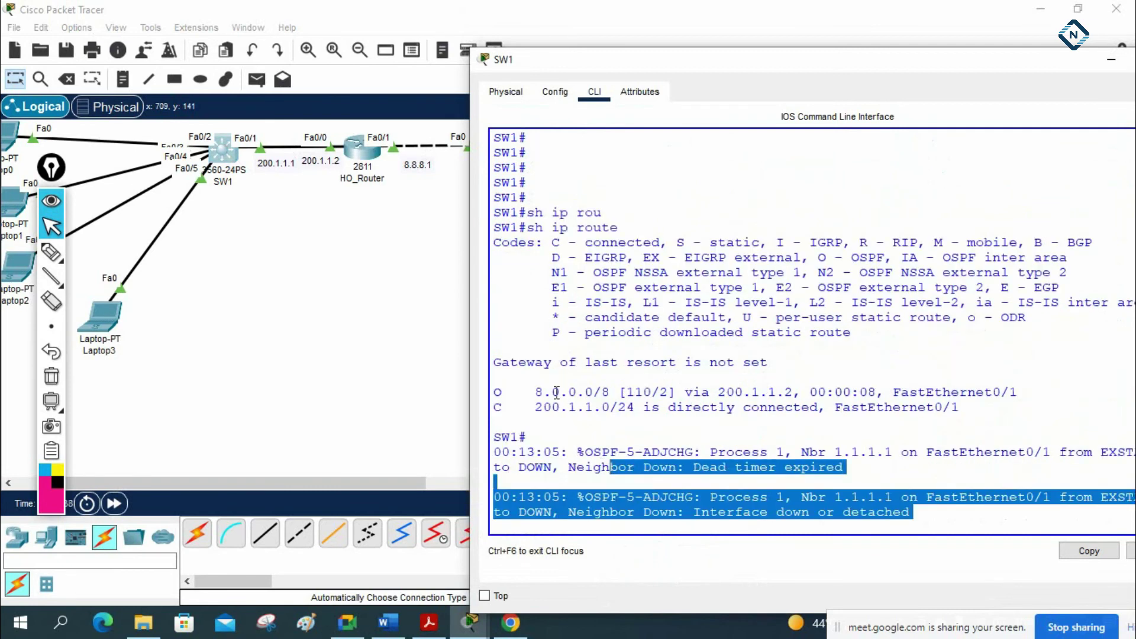
pyautogui.moveTo(537, 391); pyautogui.dragTo(664, 397)
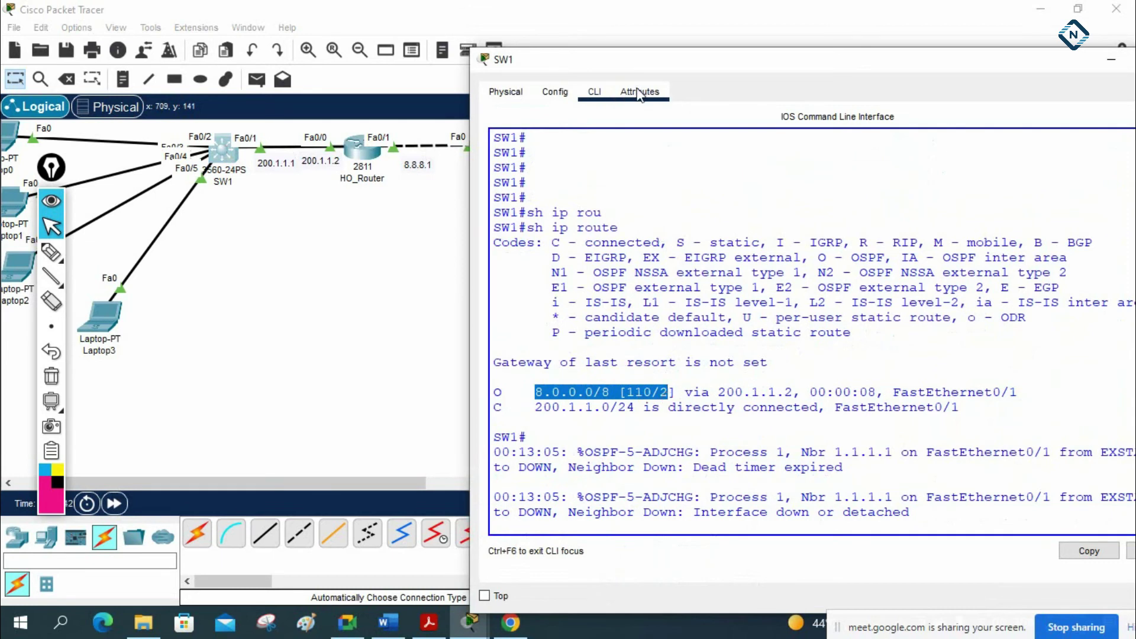
# - Clear SW1's prompt of console messages and display the routing table again with sh ip route
pyautogui.moveTo(641, 59); pyautogui.dragTo(695, 35)
pyautogui.click(1057, 288)
pyautogui.press('Return')
pyautogui.press('Return')
pyautogui.press('Return')
pyautogui.press('Return')
pyautogui.press('Return')
pyautogui.press('Return')
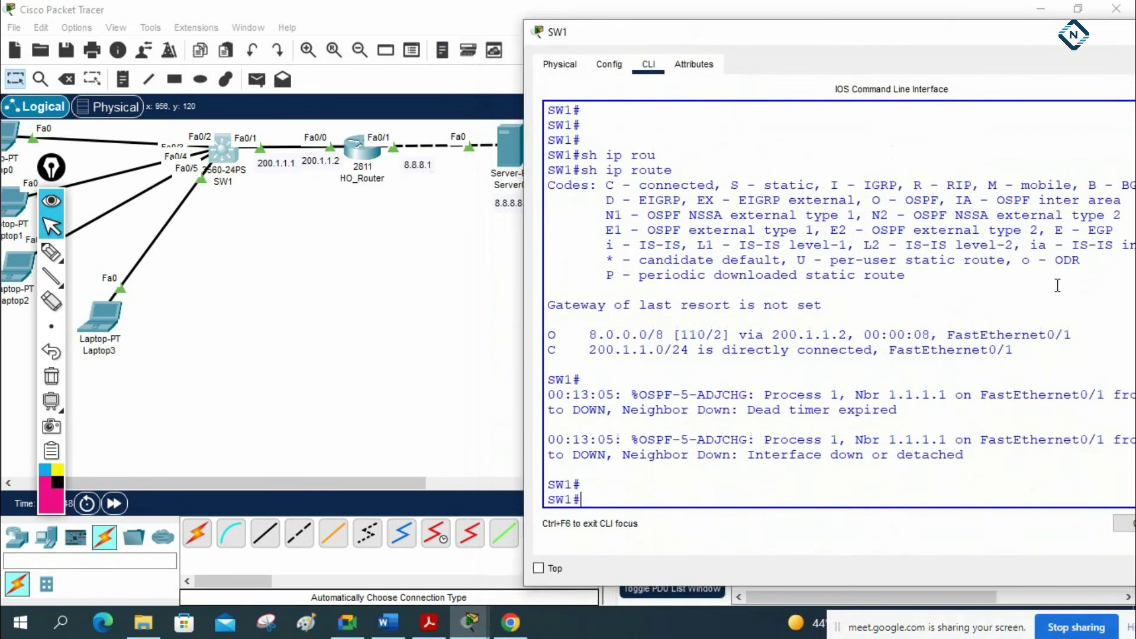
pyautogui.press('Up')
pyautogui.press('BackSpace')
pyautogui.press('BackSpace')
pyautogui.press('BackSpace')
pyautogui.press('BackSpace')
pyautogui.press('BackSpace')
pyautogui.write('int br')
pyautogui.press('Up')
pyautogui.press('Return')
pyautogui.press('Return')
pyautogui.press('Return')
pyautogui.press('Return')
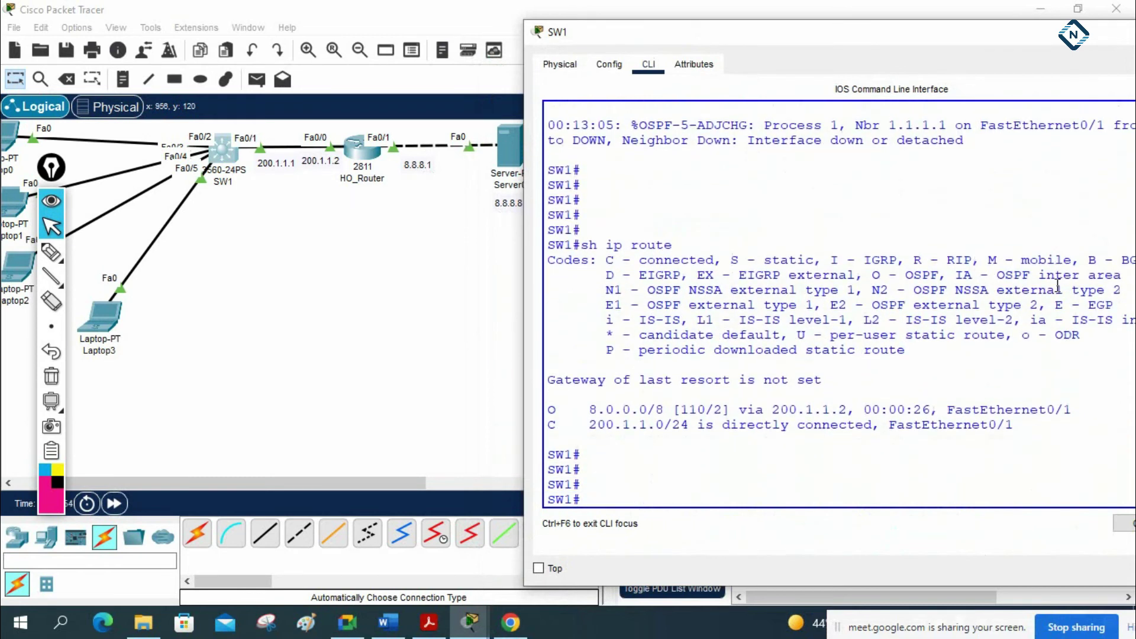
# - Ping the server at 8.8.8.8 from SW1 and examine the ping result
pyautogui.write('ping 8.8.8.8')
pyautogui.press('Return')
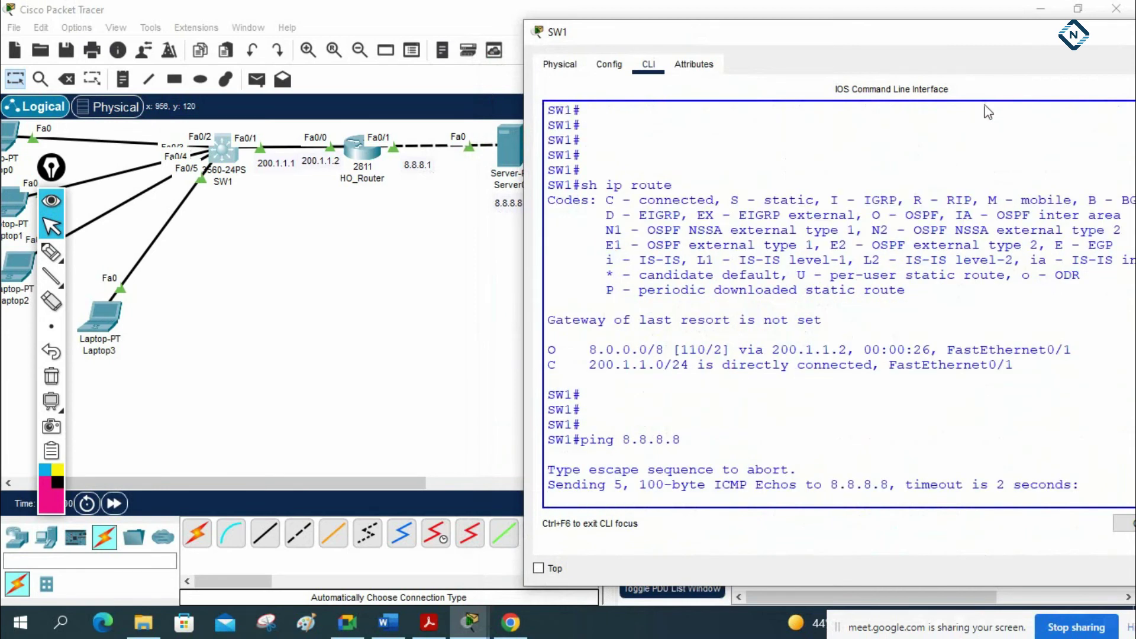
pyautogui.moveTo(746, 37); pyautogui.dragTo(899, 37)
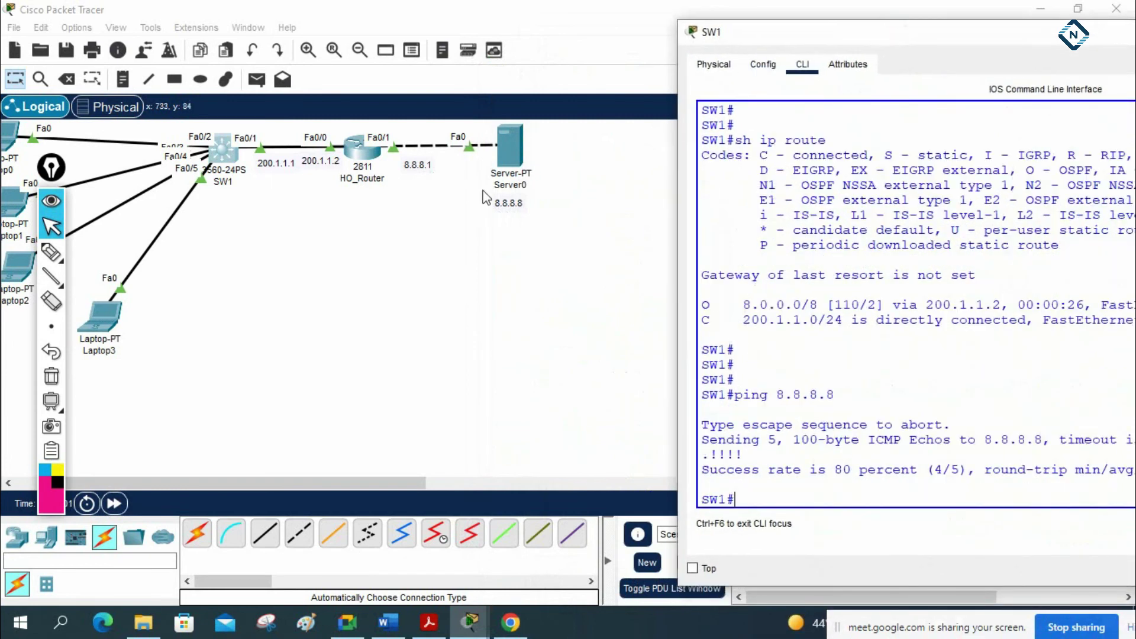
pyautogui.moveTo(968, 471); pyautogui.dragTo(709, 424)
pyautogui.moveTo(676, 210); pyautogui.dragTo(573, 181)
pyautogui.click(964, 328)
pyautogui.moveTo(726, 41); pyautogui.dragTo(786, 39)
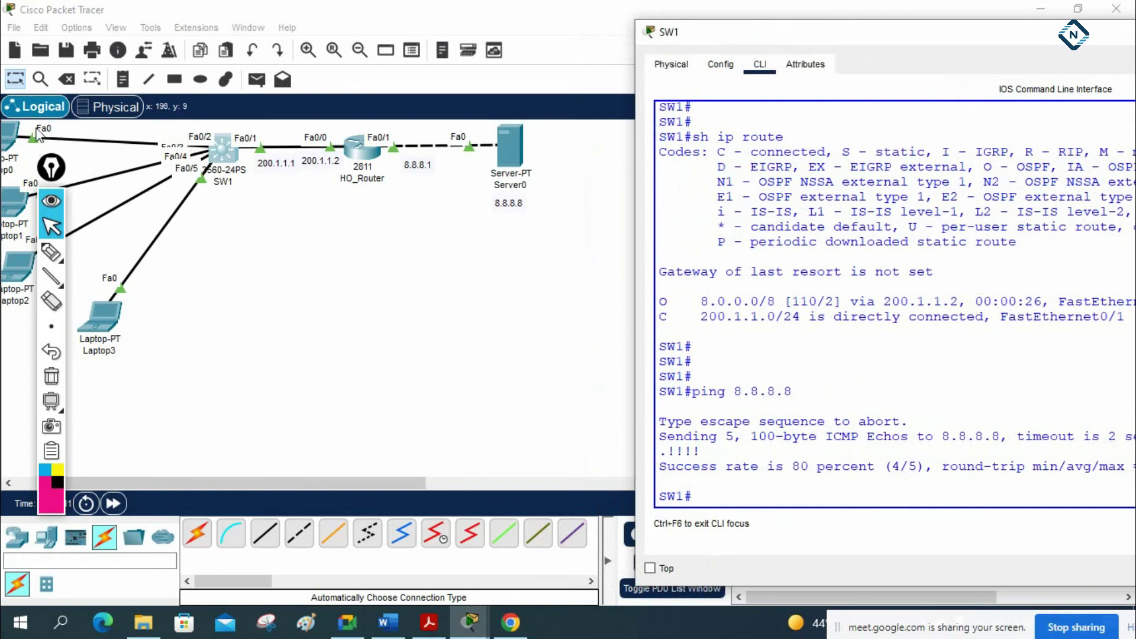
# - Bring the whole topology with all four laptops into view and move the annotation toolbar clear of the devices
pyautogui.moveTo(62, 172)
pyautogui.mouseDown()
pyautogui.moveTo(119, 195)
pyautogui.moveTo(223, 265)
pyautogui.moveTo(350, 301)
pyautogui.mouseUp()
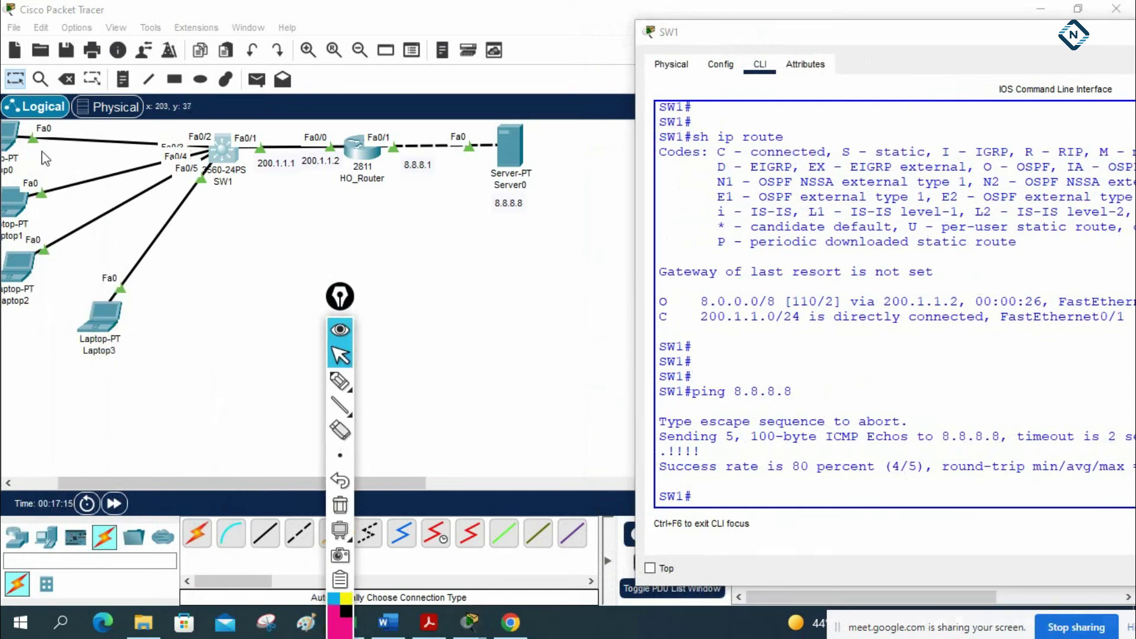
pyautogui.moveTo(176, 483); pyautogui.dragTo(160, 483)
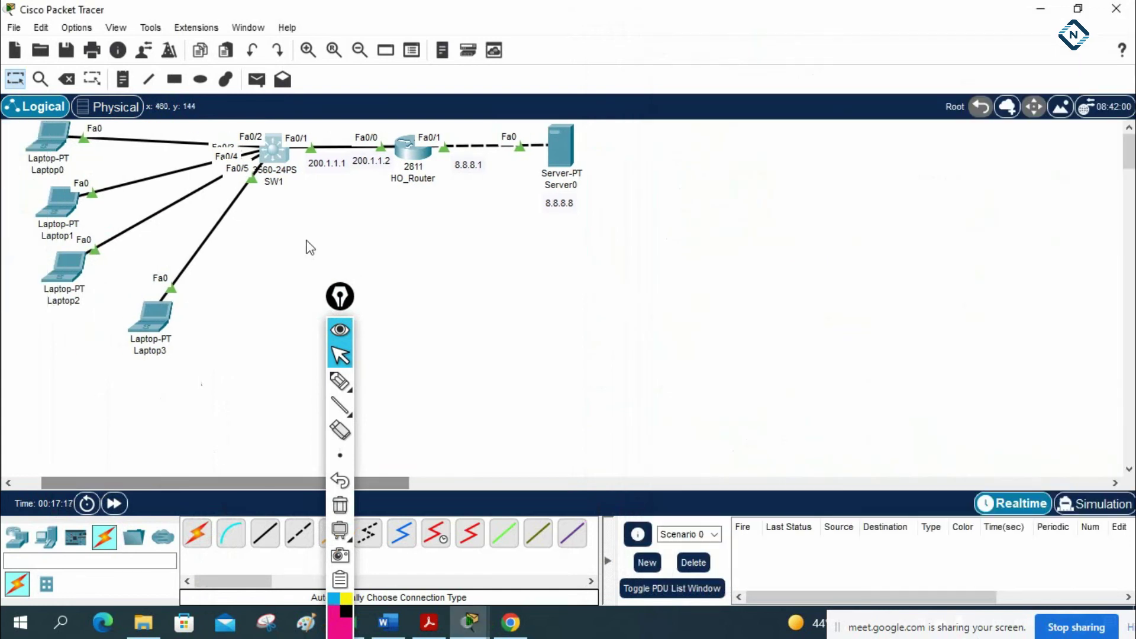
pyautogui.moveTo(340, 295)
pyautogui.mouseDown()
pyautogui.moveTo(801, 308)
pyautogui.moveTo(1071, 164)
pyautogui.mouseUp()
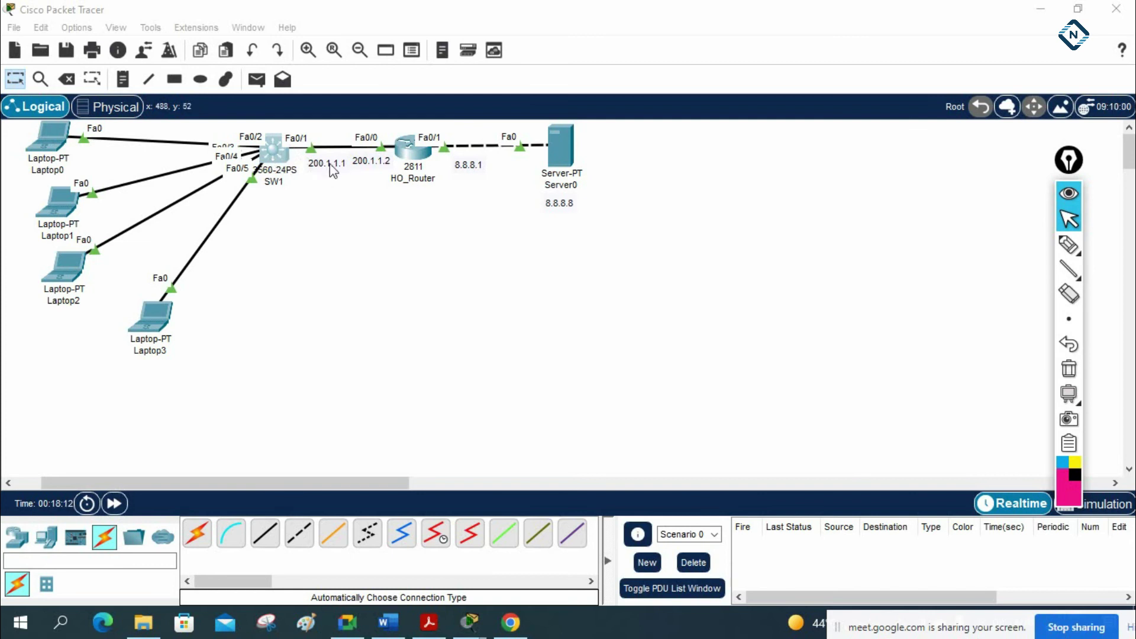
# - In SW1's configuration mode, assign interface VLAN 1 the IP address 192.168.1.1 with mask 255.255.255.0
pyautogui.click(272, 157)
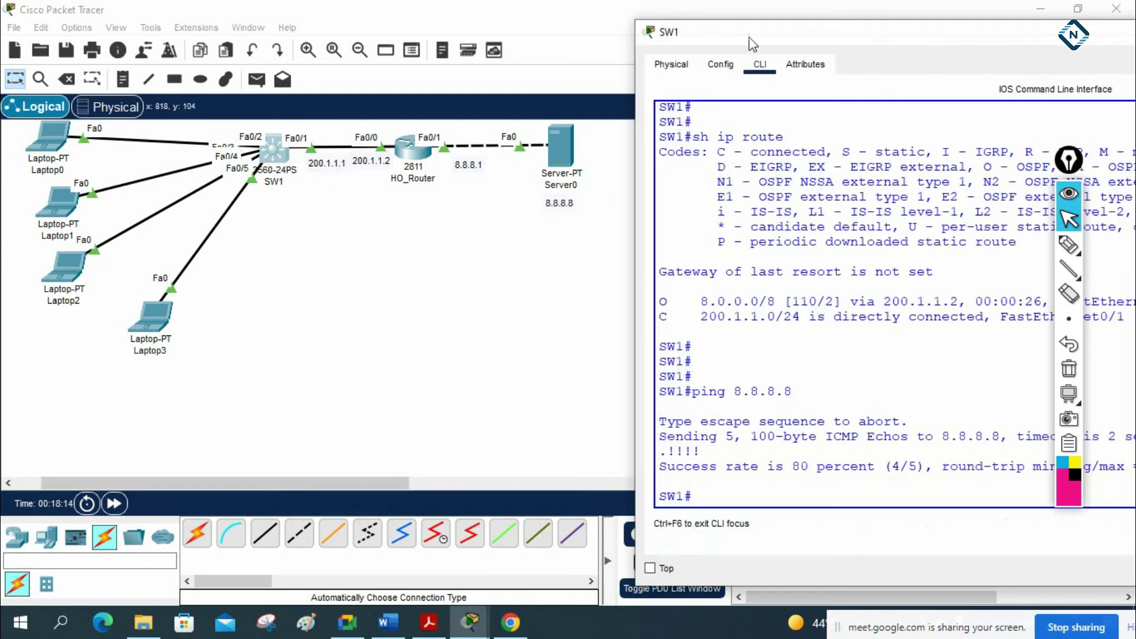
pyautogui.moveTo(744, 34); pyautogui.dragTo(575, 15)
pyautogui.click(765, 269)
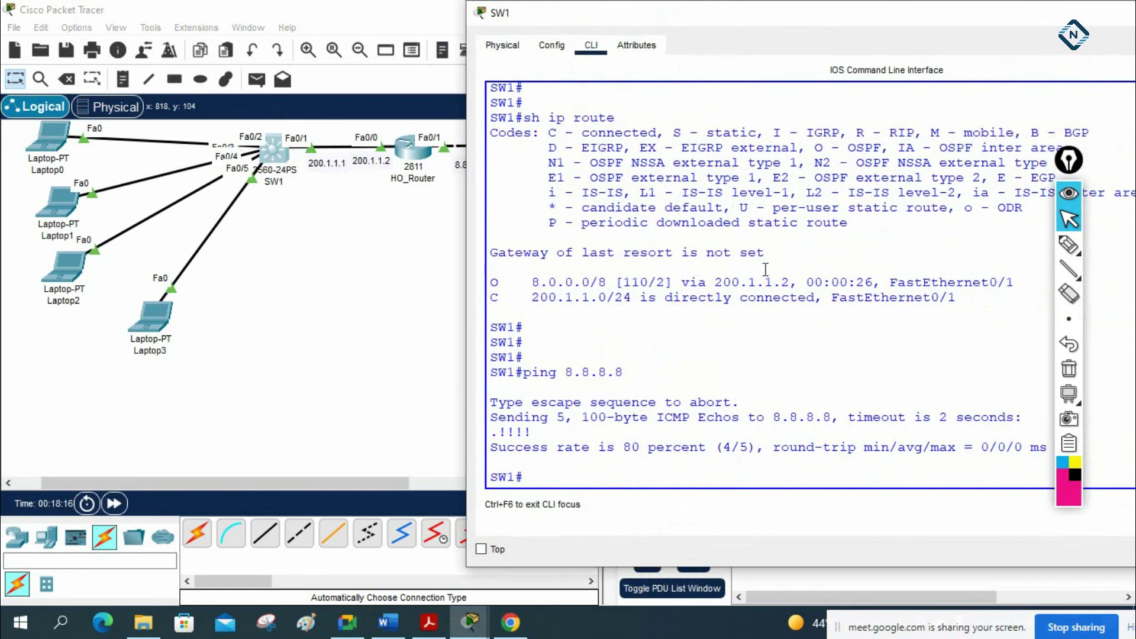
pyautogui.write('config t')
pyautogui.press('Return')
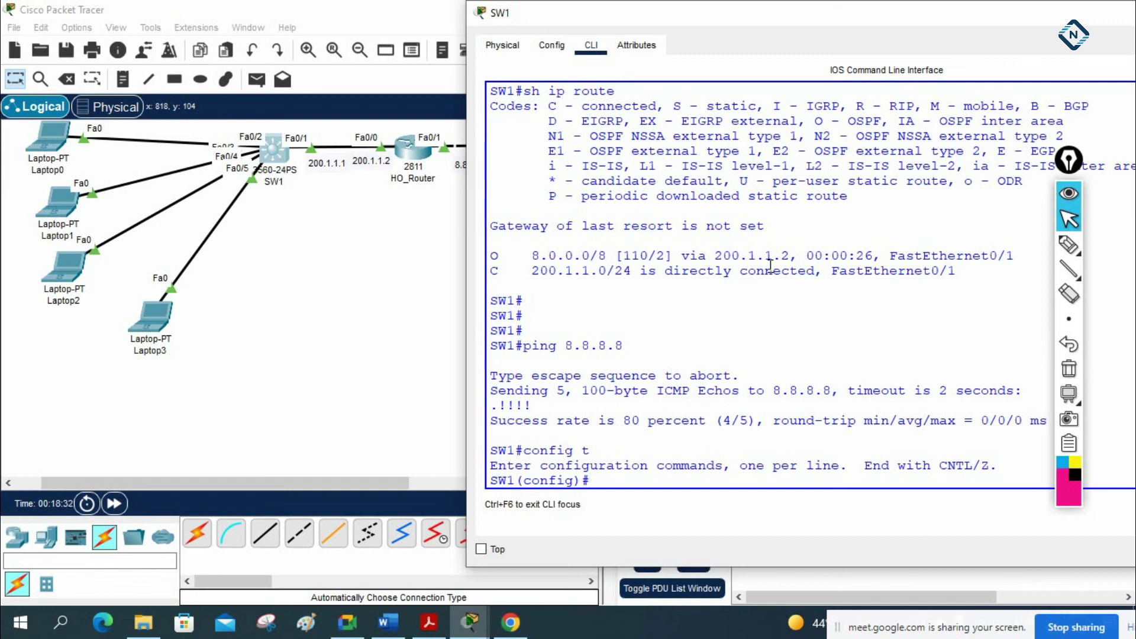
pyautogui.write('nt vlan 1')
pyautogui.press('Return')
pyautogui.write('ip add 192.168.1.')
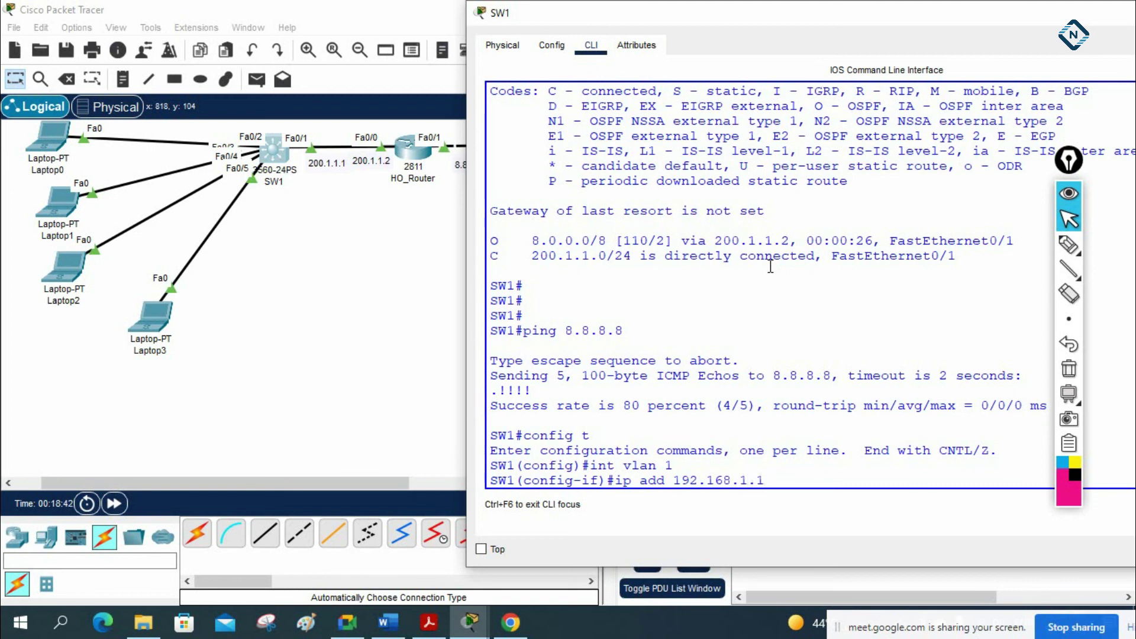
pyautogui.write('1 255.255.255.0')
pyautogui.press('Return')
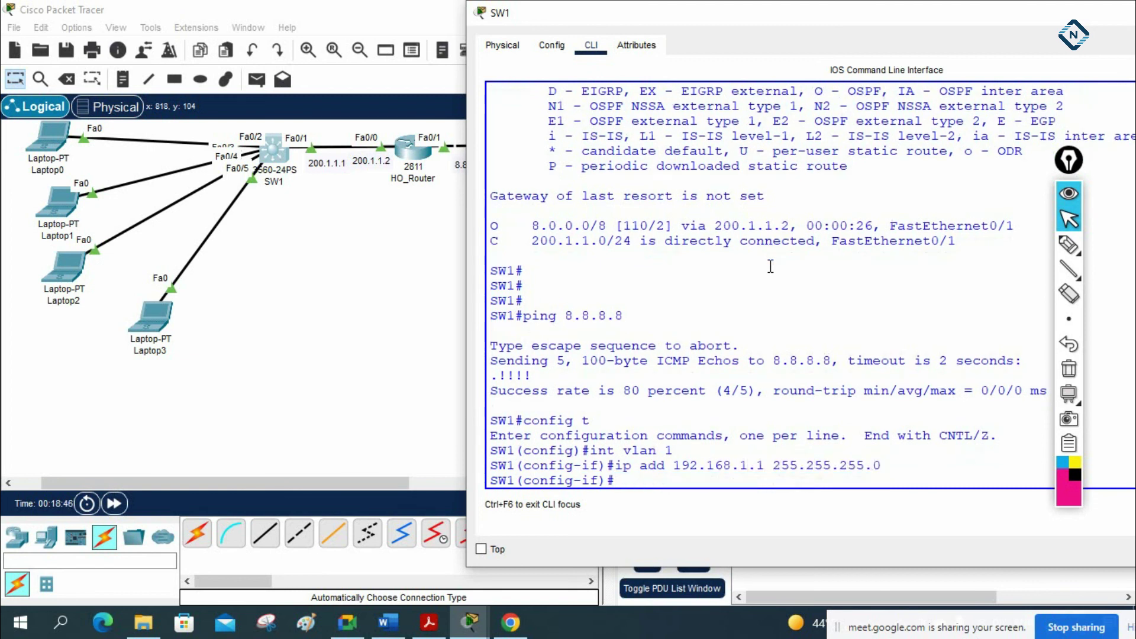
# - Enable SW1's VLAN 1 interface with no sh and get back to a clean interface prompt
pyautogui.write('no sh')
pyautogui.press('Return')
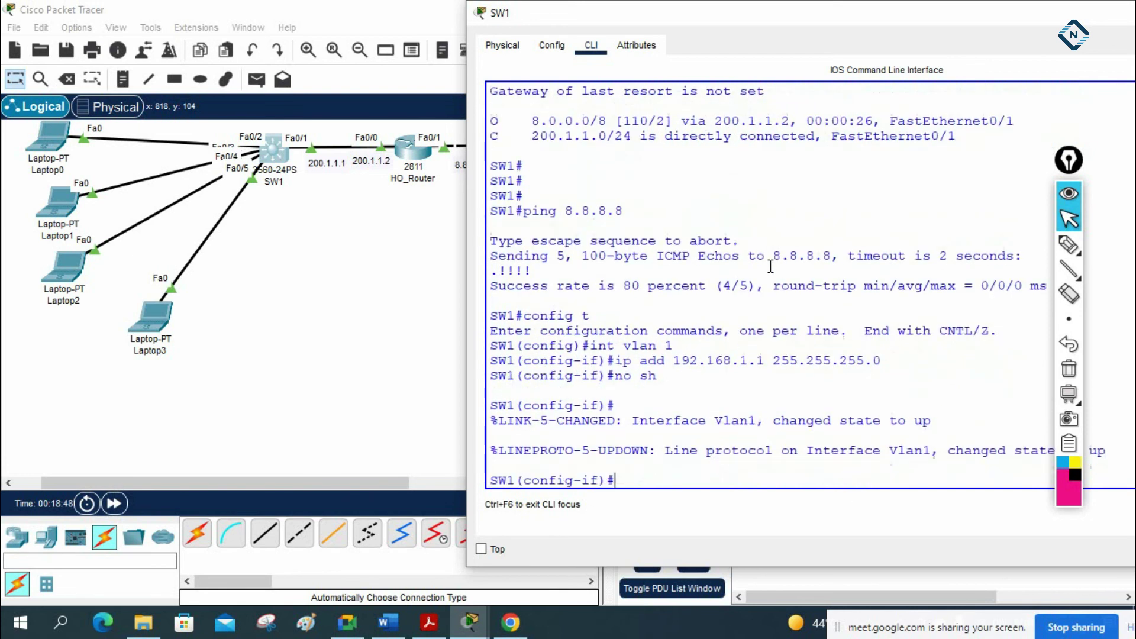
pyautogui.press('Return')
# - Compare the VLAN 1 commands with the earlier no switchport and IP address commands for f0/1 in SW1's command history
pyautogui.moveTo(671, 364); pyautogui.dragTo(484, 330)
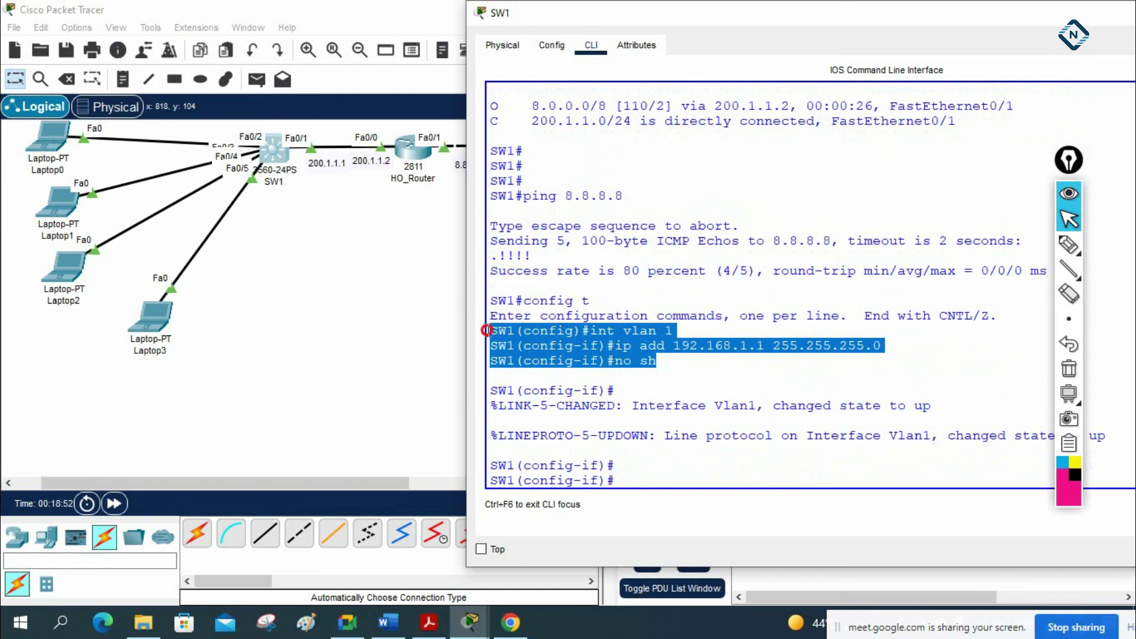
pyautogui.moveTo(688, 365); pyautogui.dragTo(502, 330)
pyautogui.scroll(7, 710, 258)
pyautogui.scroll(12, 710, 259)
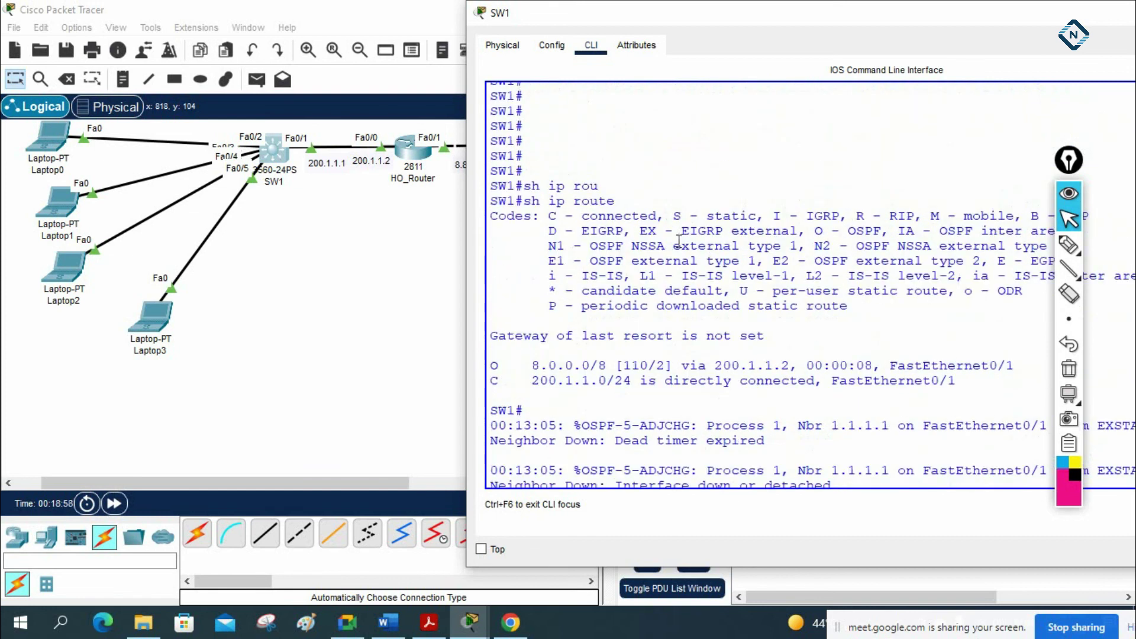
pyautogui.scroll(15, 686, 269)
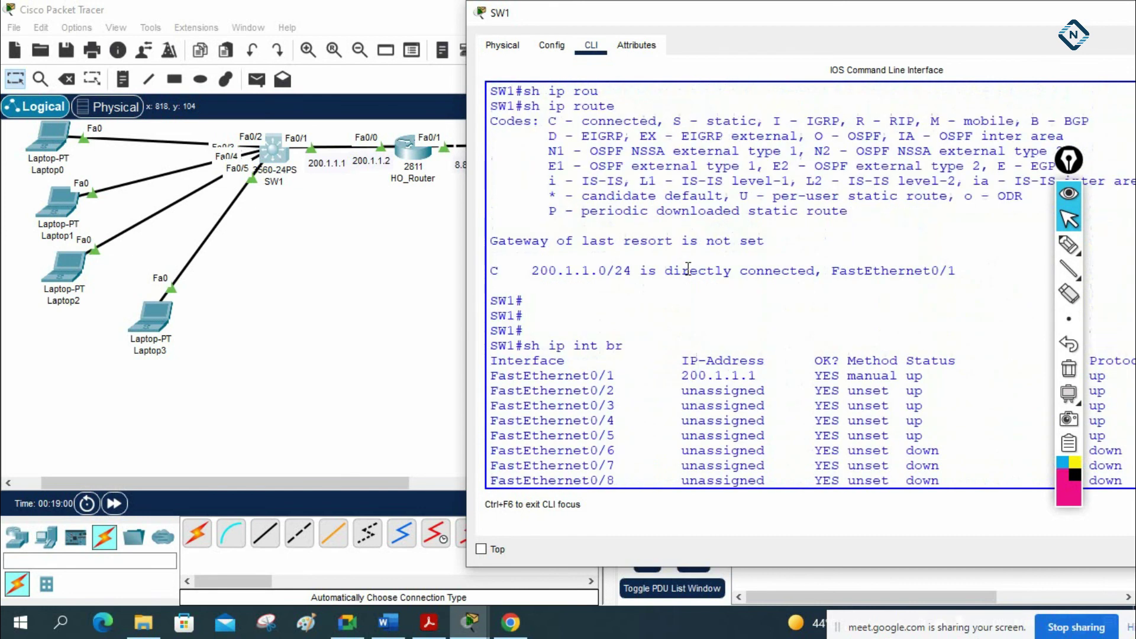
pyautogui.scroll(5, 689, 267)
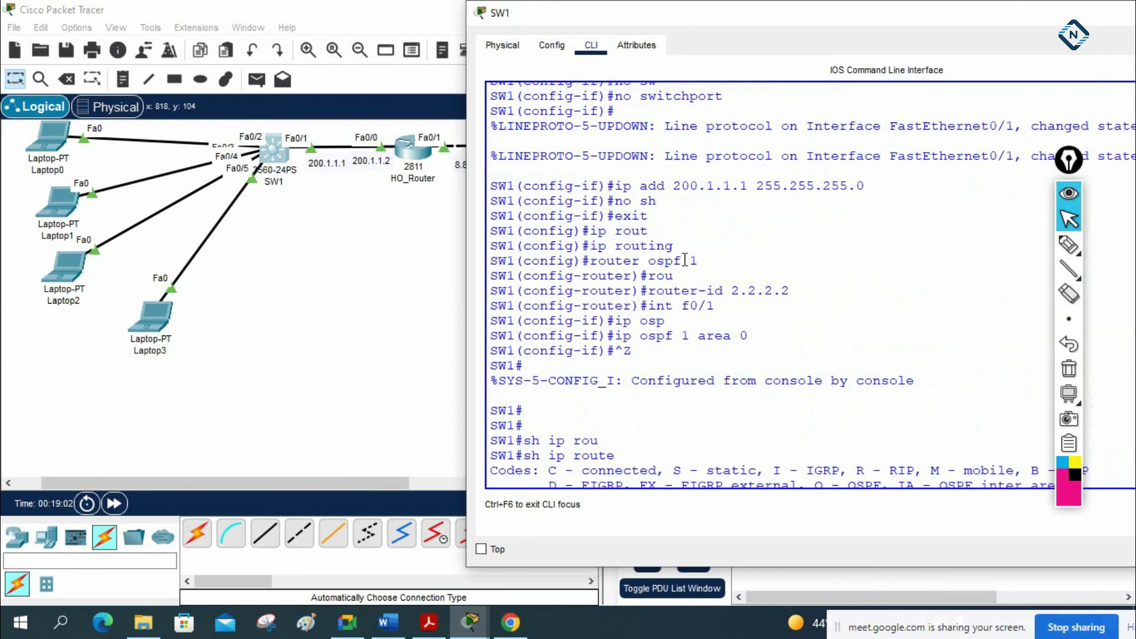
pyautogui.scroll(3, 686, 259)
pyautogui.moveTo(723, 196); pyautogui.dragTo(617, 210)
pyautogui.moveTo(614, 286); pyautogui.dragTo(864, 281)
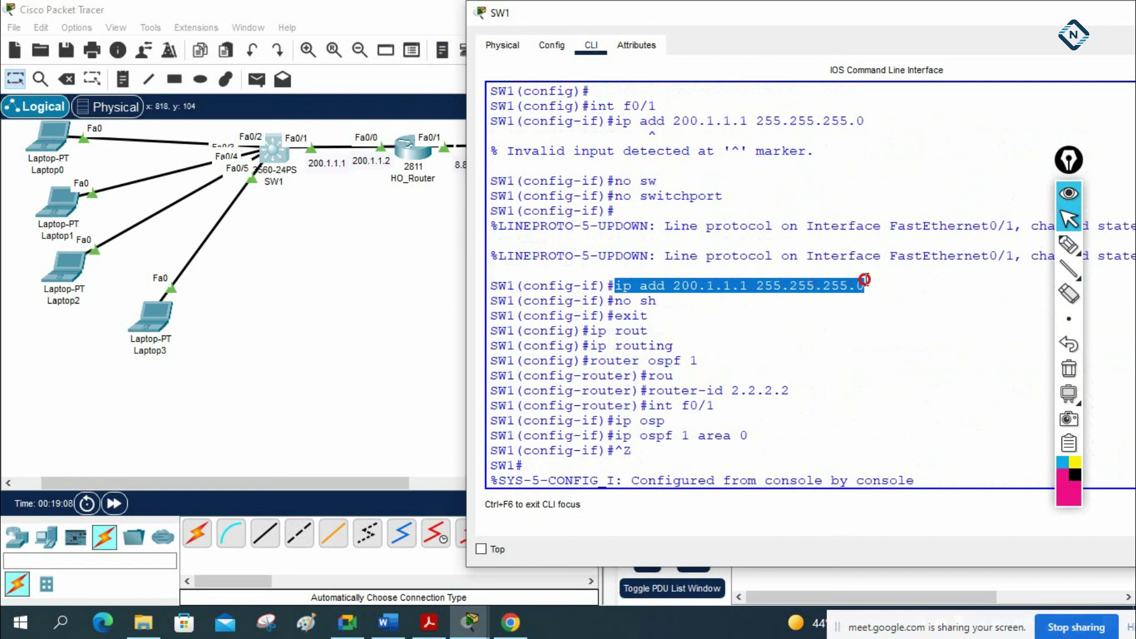
# - Go back to SW1's latest routing table and examine the route to 8.0.0.0/8 and its code letter alongside the topology
pyautogui.scroll(-10, 798, 313)
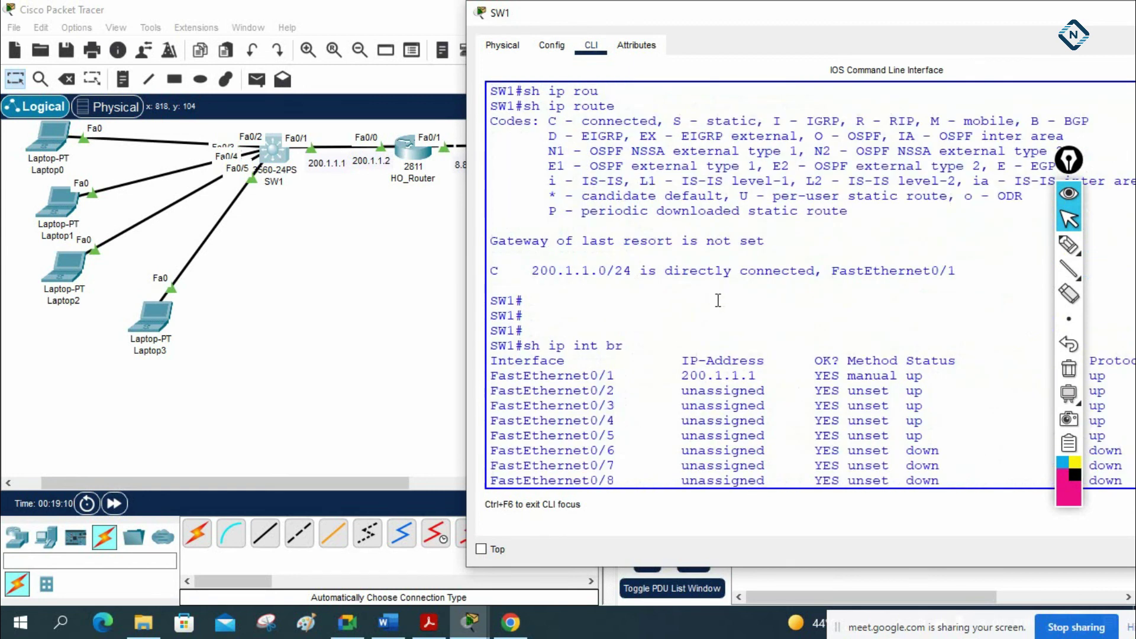
pyautogui.scroll(-9, 665, 287)
pyautogui.scroll(-15, 665, 287)
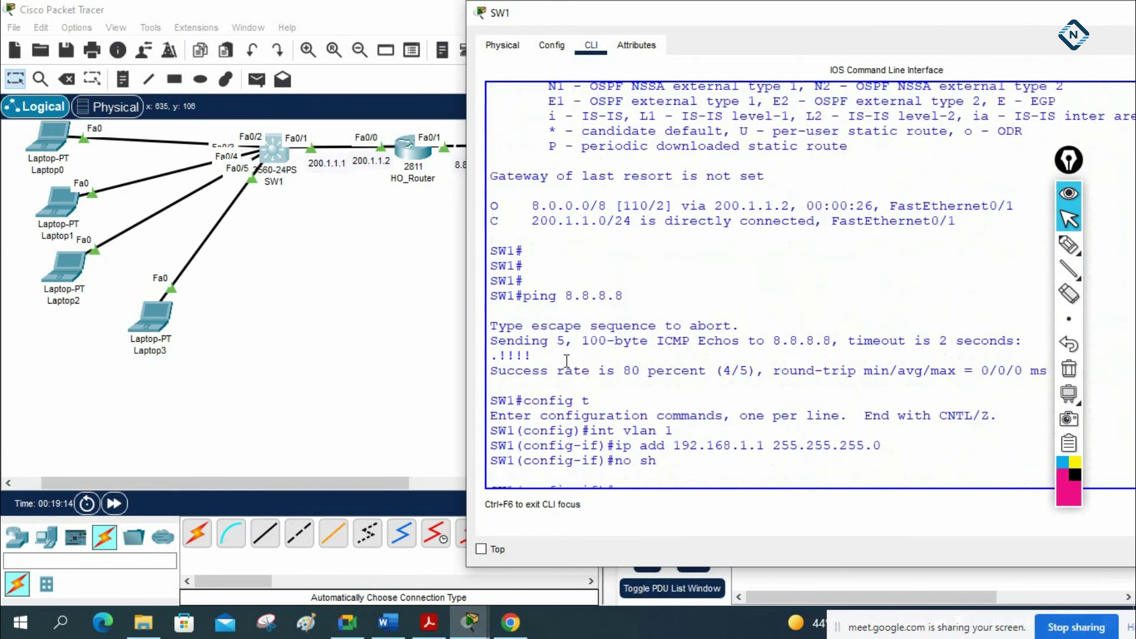
pyautogui.moveTo(523, 205); pyautogui.dragTo(640, 206)
pyautogui.moveTo(678, 9); pyautogui.dragTo(827, 176)
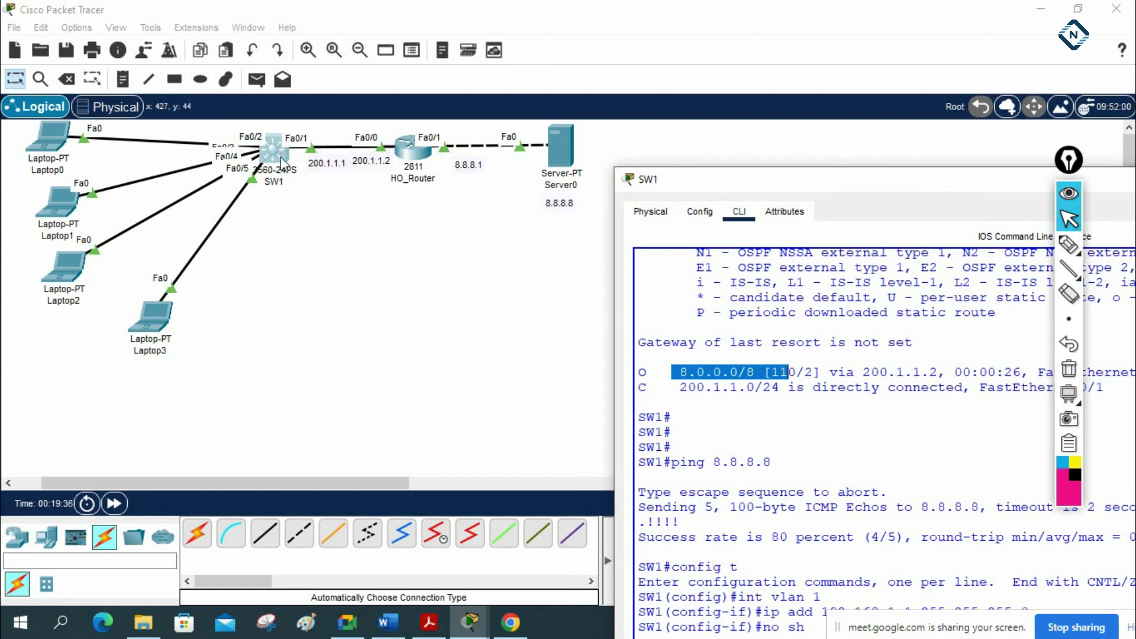
pyautogui.click(732, 389)
pyautogui.moveTo(714, 372); pyautogui.dragTo(640, 371)
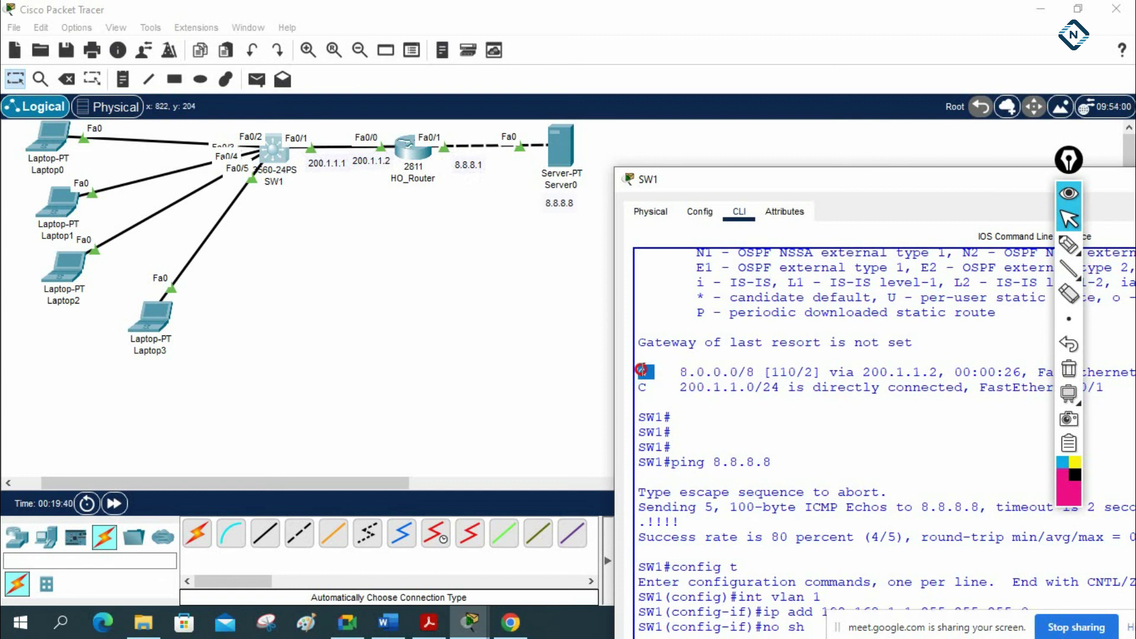
# - Look up the OSPF code in the routing table legend and reposition the SW1 window so the whole table is readable
pyautogui.scroll(2, 769, 397)
pyautogui.moveTo(1068, 160)
pyautogui.mouseDown()
pyautogui.moveTo(722, 185)
pyautogui.moveTo(389, 186)
pyautogui.mouseUp()
pyautogui.moveTo(961, 337); pyautogui.dragTo(1039, 342)
pyautogui.moveTo(389, 185); pyautogui.dragTo(33, 160)
pyautogui.moveTo(811, 183); pyautogui.dragTo(627, 90)
pyautogui.moveTo(1040, 117); pyautogui.dragTo(866, 111)
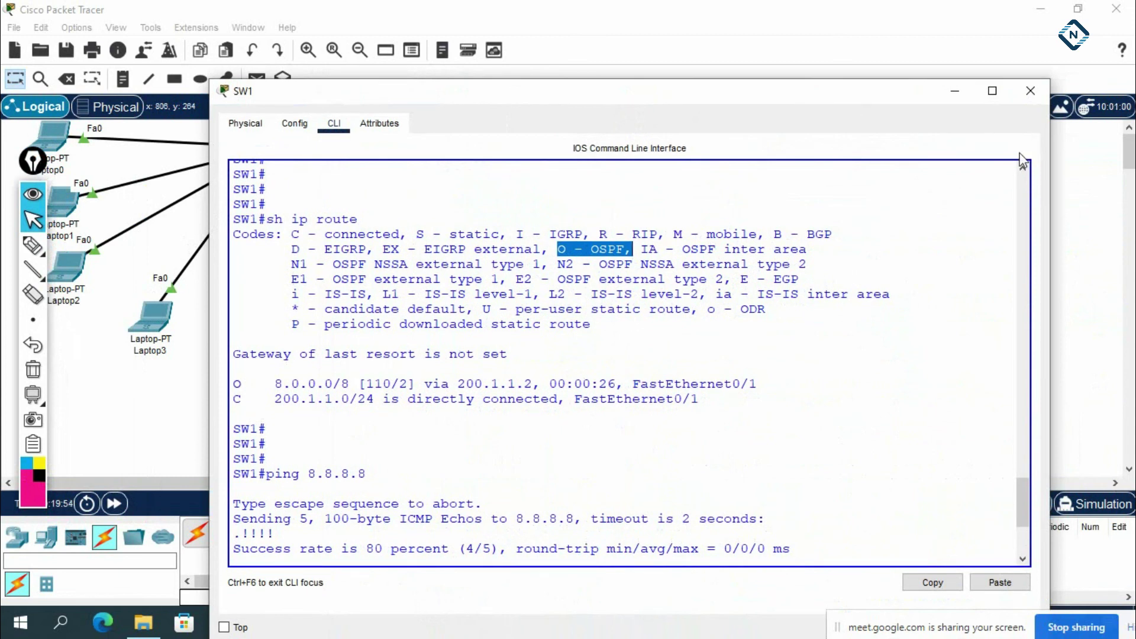